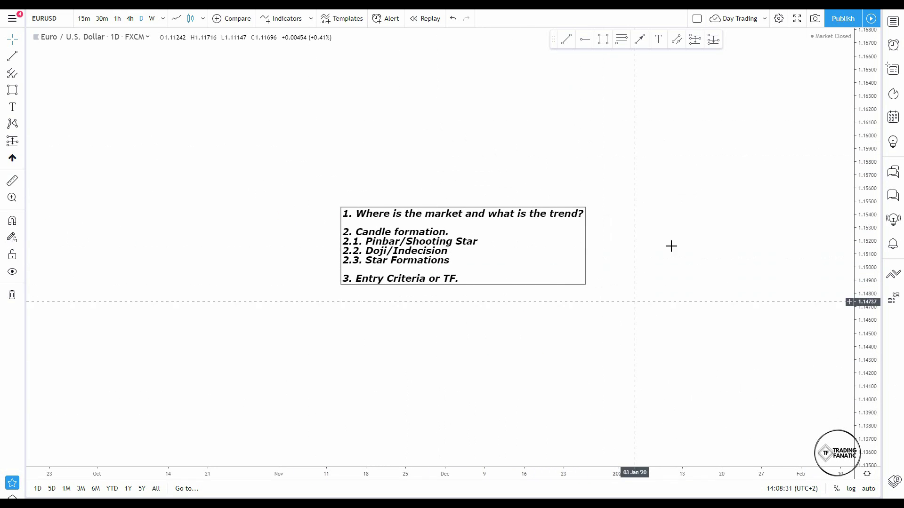
# Draw a downward arrow to the market and trend line of the notes and a horizontal arrow pointing at "2. Candle formation."
pyautogui.click(640, 39)
pyautogui.click(443, 152)
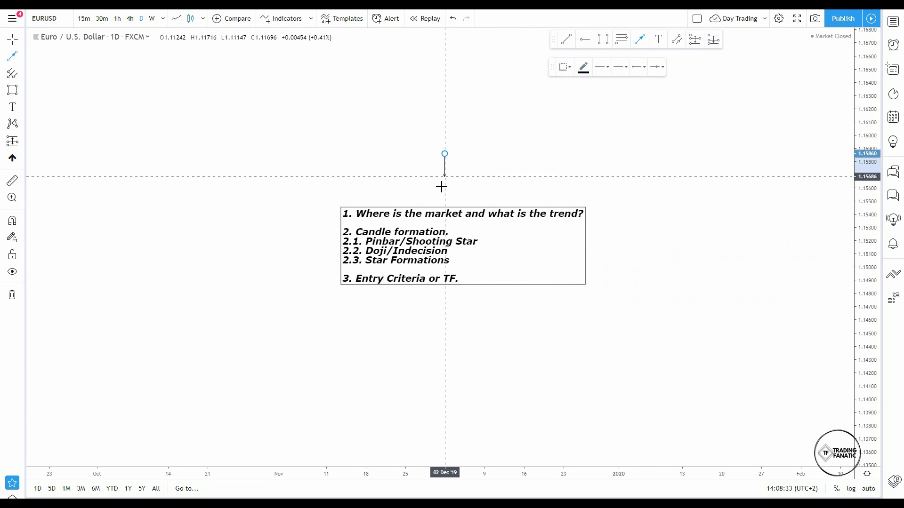
pyautogui.click(444, 204)
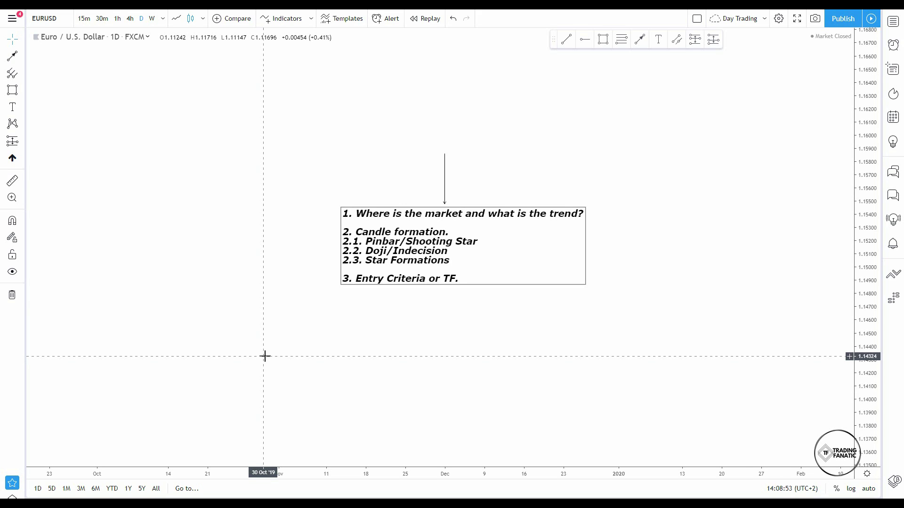
pyautogui.click(639, 39)
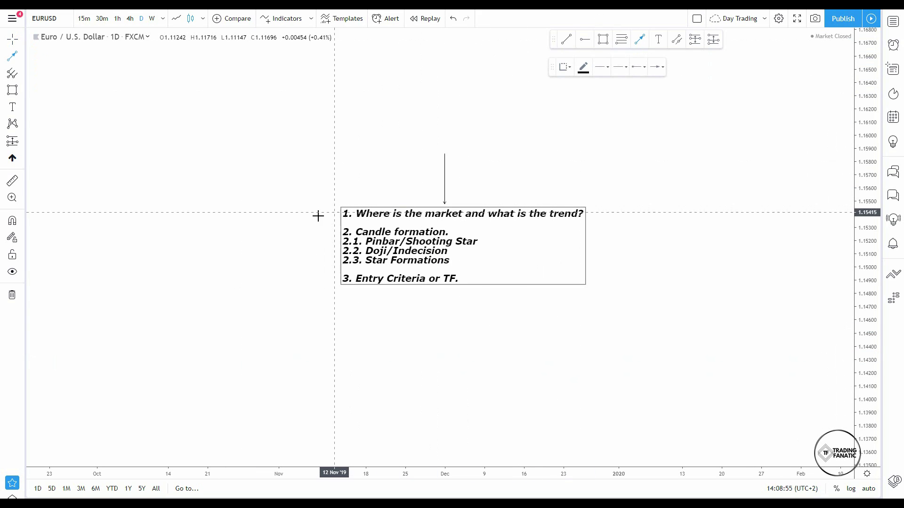
pyautogui.click(278, 232)
pyautogui.click(334, 230)
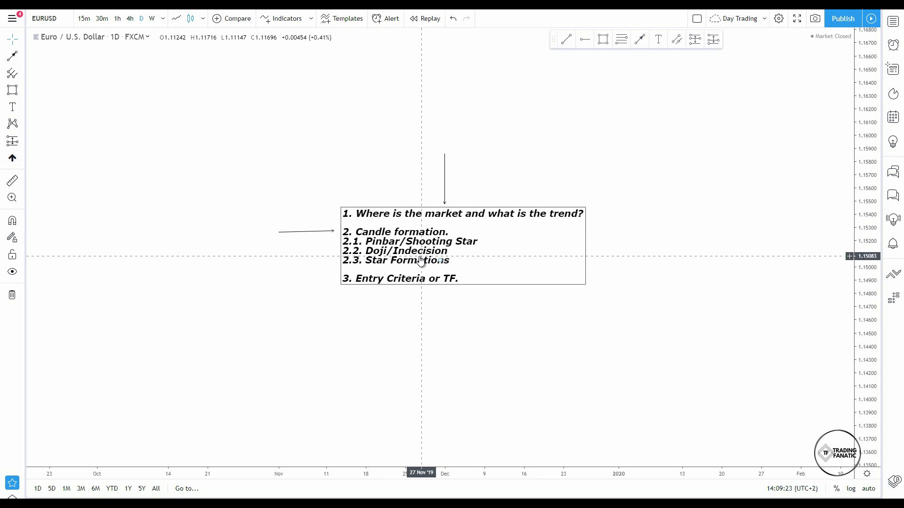
# Sketch an example candle above the notes with a small rectangle as its body and a vertical trend line through it as the wick
pyautogui.click(602, 39)
pyautogui.click(546, 153)
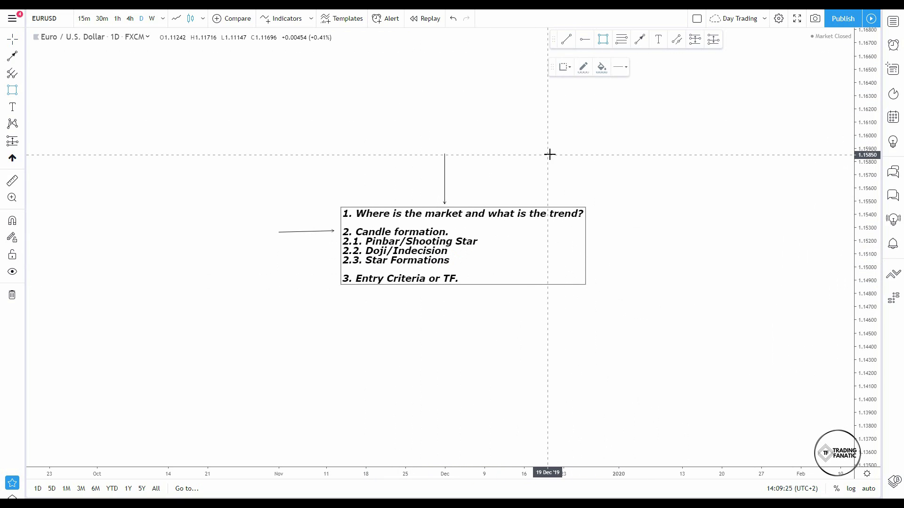
pyautogui.click(571, 162)
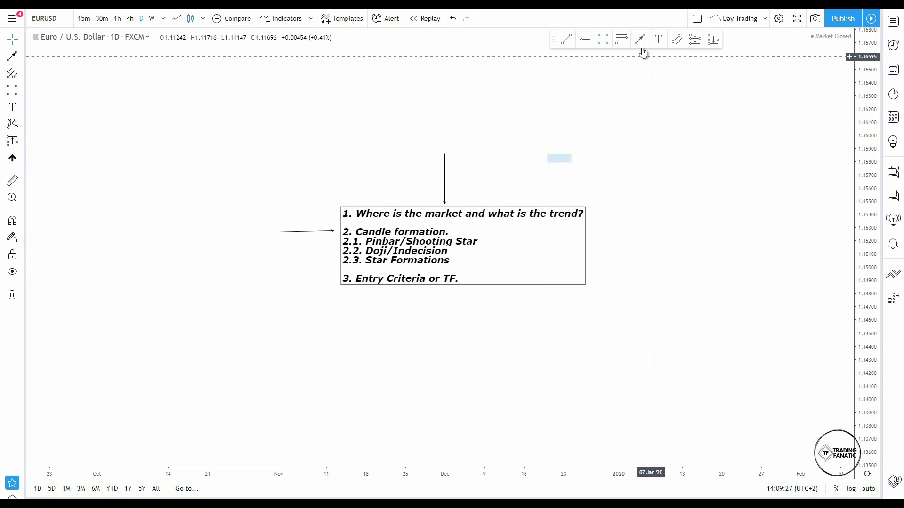
pyautogui.click(575, 40)
pyautogui.click(556, 140)
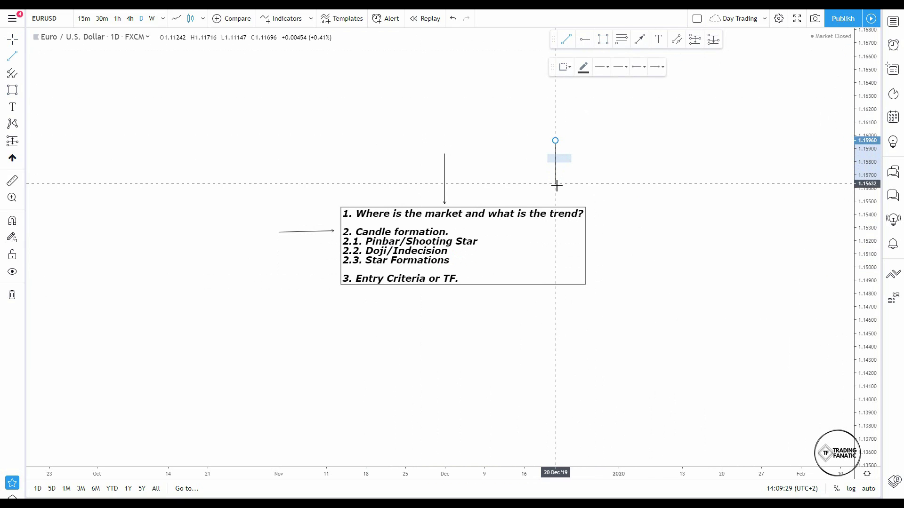
pyautogui.click(557, 186)
pyautogui.click(571, 156)
pyautogui.moveTo(571, 154)
pyautogui.mouseDown()
pyautogui.moveTo(587, 150)
pyautogui.moveTo(579, 164)
pyautogui.mouseUp()
pyautogui.click(633, 156)
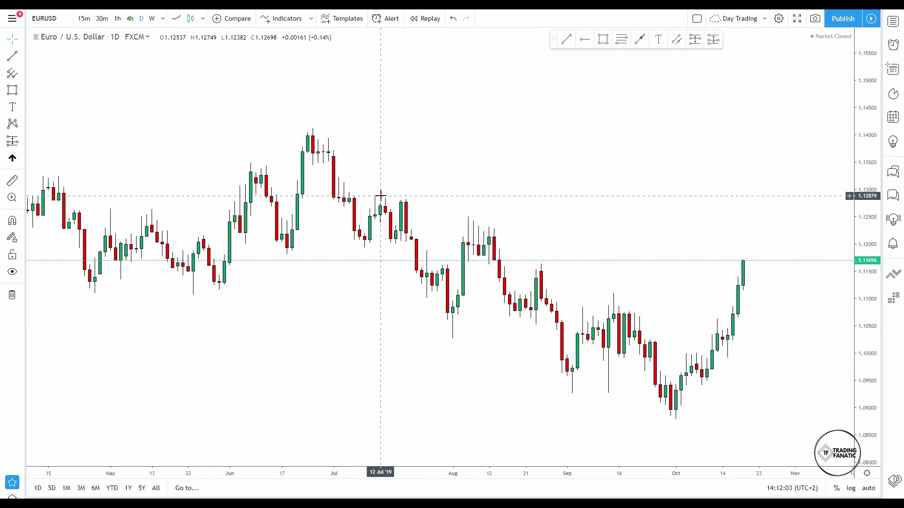
# Mark the long lower wicks with rectangles spanning 09 to 18 Sep '19 and 29 Jul to 06 Aug '19
pyautogui.moveTo(868, 101); pyautogui.dragTo(840, 141)
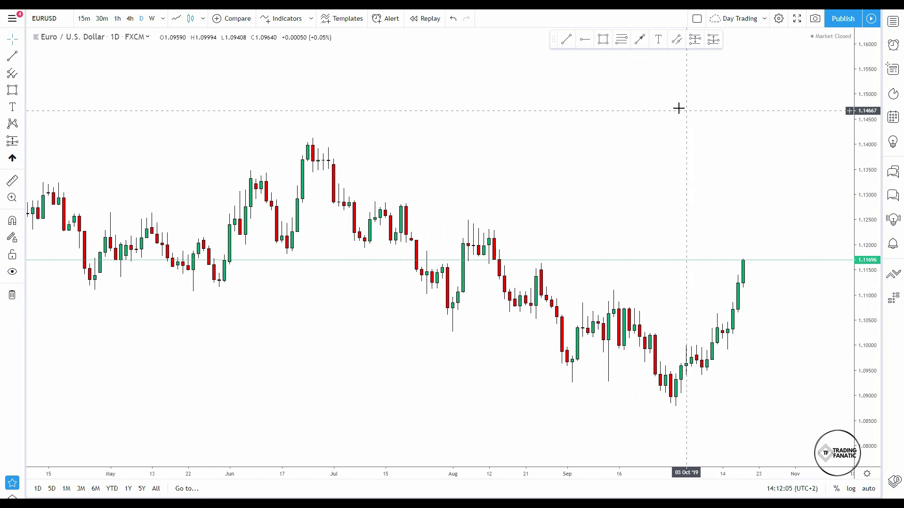
pyautogui.click(606, 44)
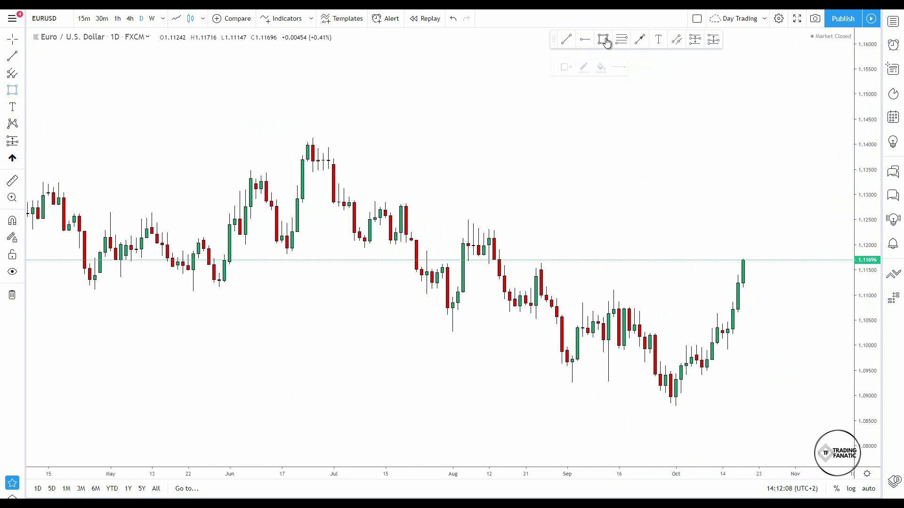
pyautogui.click(592, 349)
pyautogui.click(629, 384)
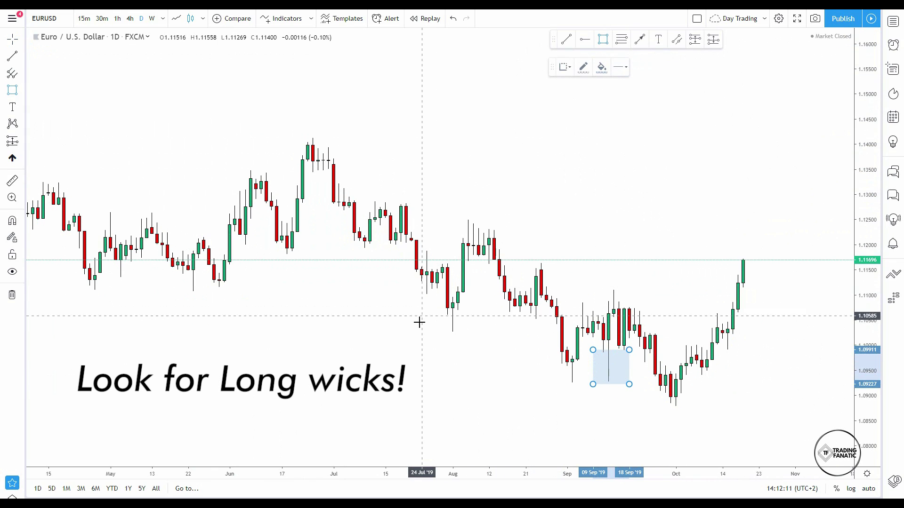
pyautogui.click(437, 311)
pyautogui.click(468, 331)
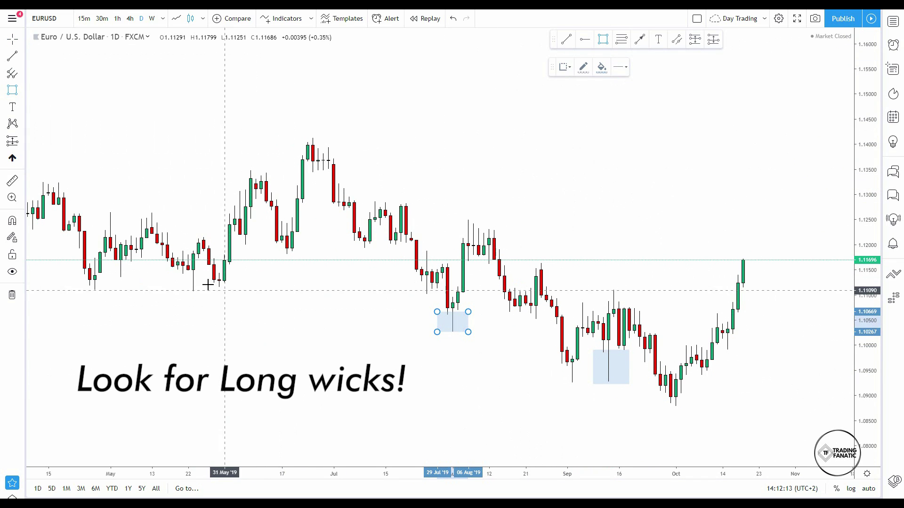
# Mark the long lower wick between 21 and 27 May '19 and the long upper wick at the start of May with rectangles
pyautogui.click(183, 272)
pyautogui.click(203, 288)
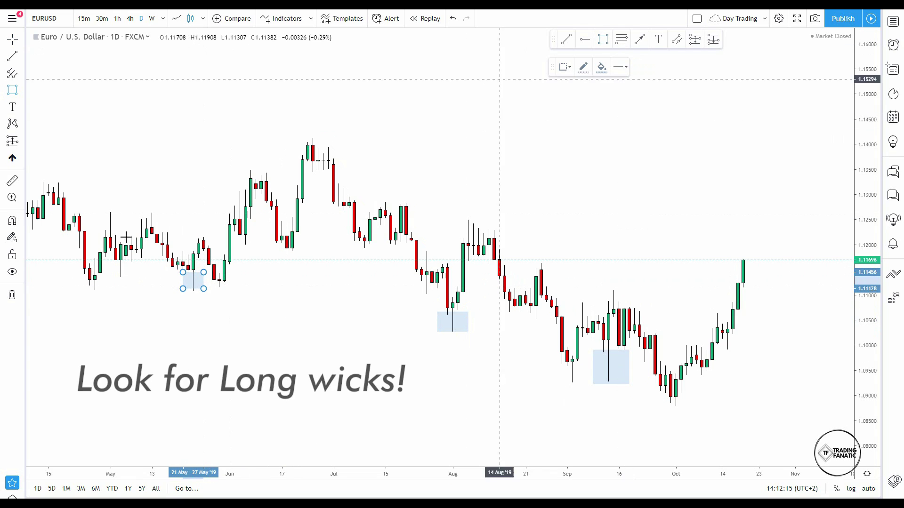
pyautogui.click(100, 208)
pyautogui.click(125, 228)
pyautogui.click(348, 167)
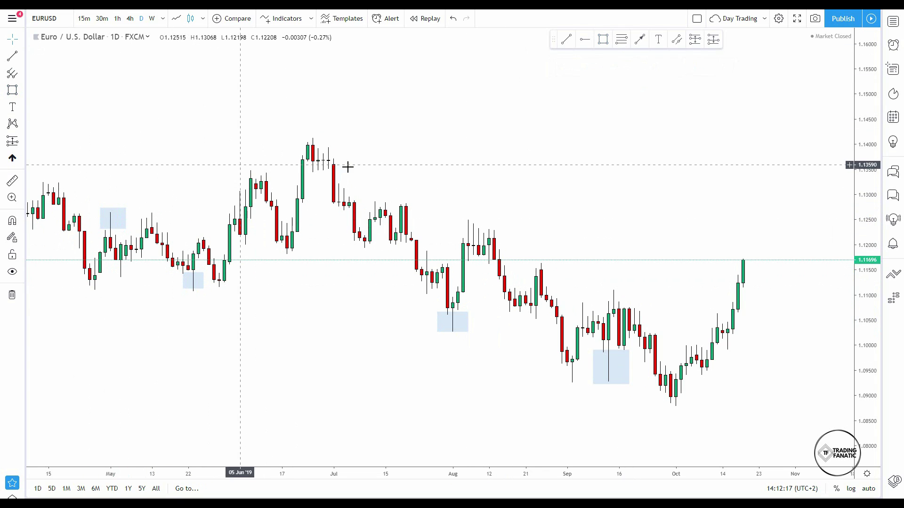
pyautogui.scroll(-1, 347, 166)
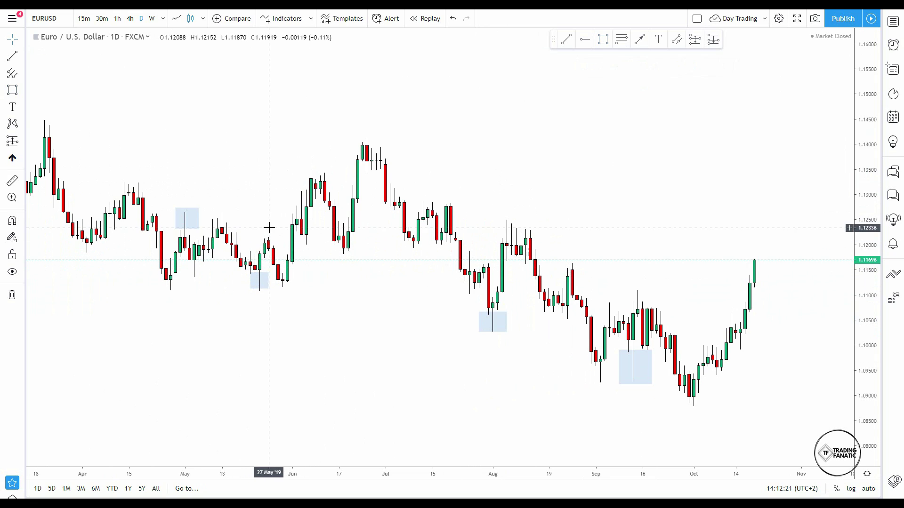
pyautogui.moveTo(253, 181); pyautogui.dragTo(304, 177)
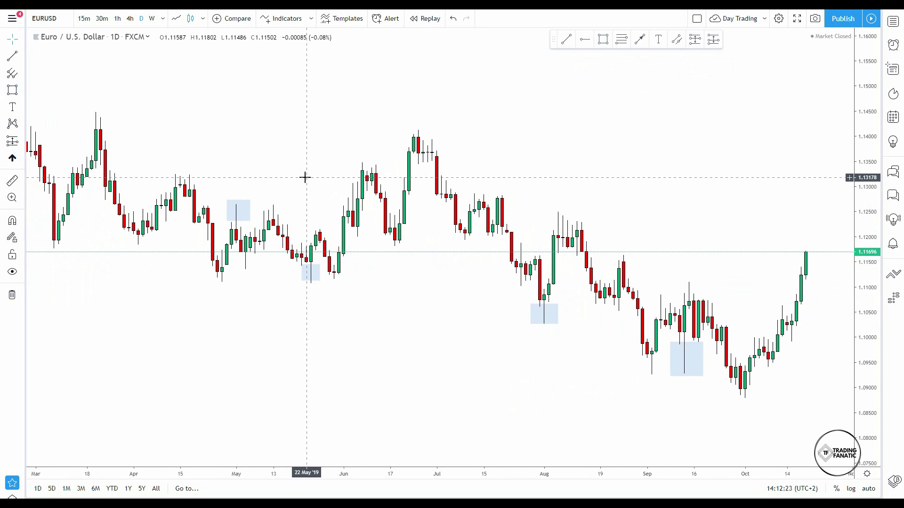
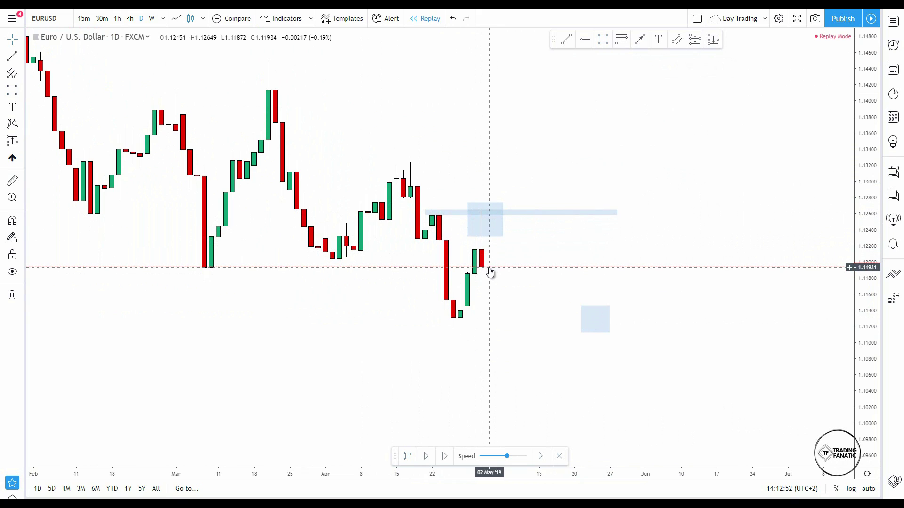
# Advance the replay by two daily candles after the long upper wick at the start of May, and exit the replay
pyautogui.moveTo(560, 263); pyautogui.dragTo(545, 270)
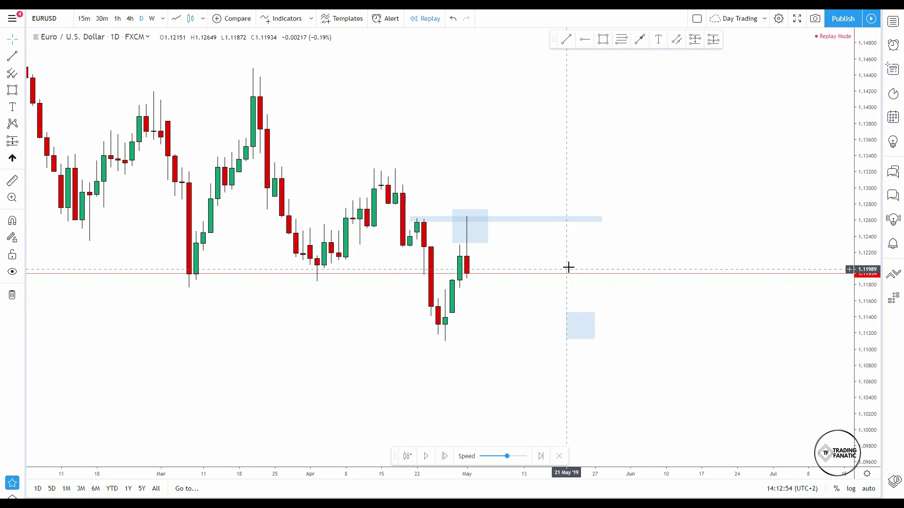
pyautogui.click(445, 456)
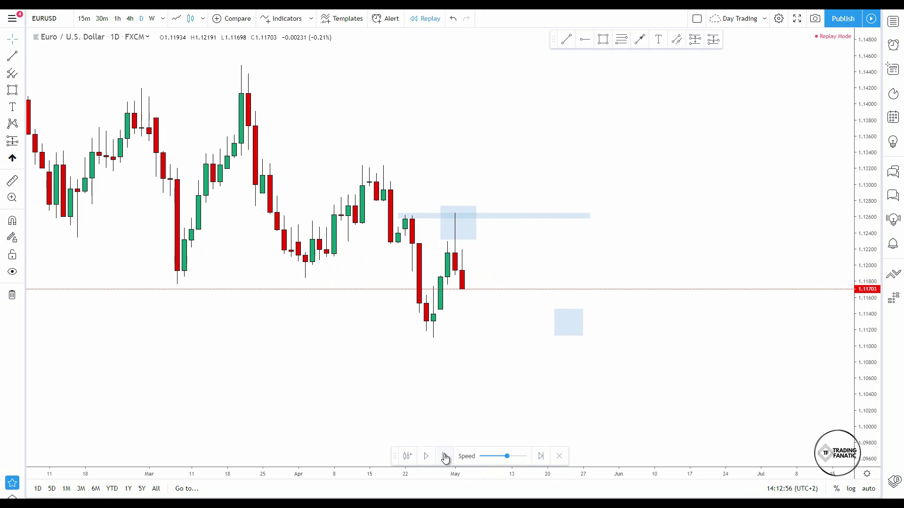
pyautogui.click(448, 458)
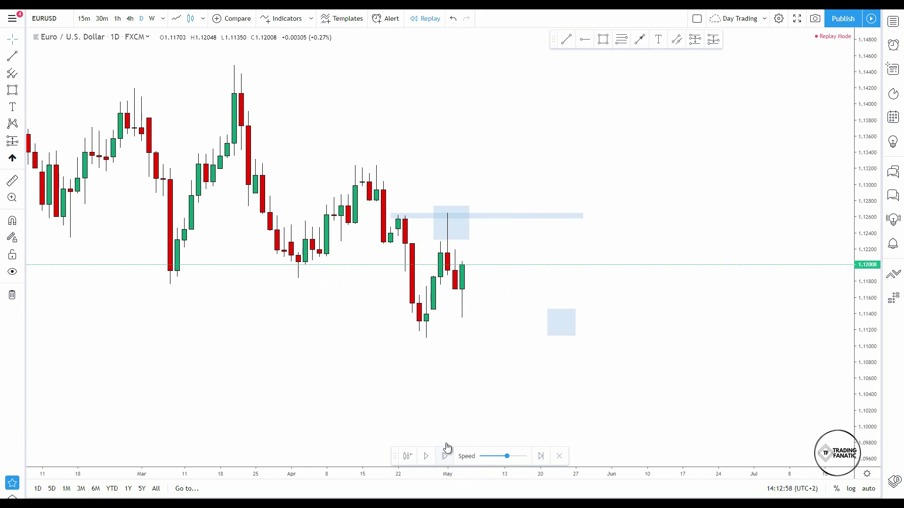
pyautogui.moveTo(529, 239); pyautogui.dragTo(524, 232)
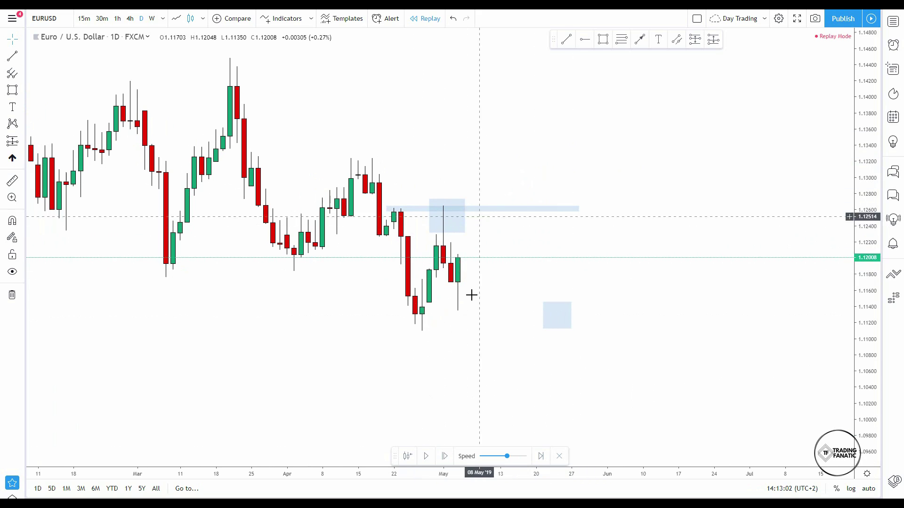
pyautogui.click(559, 456)
pyautogui.click(514, 296)
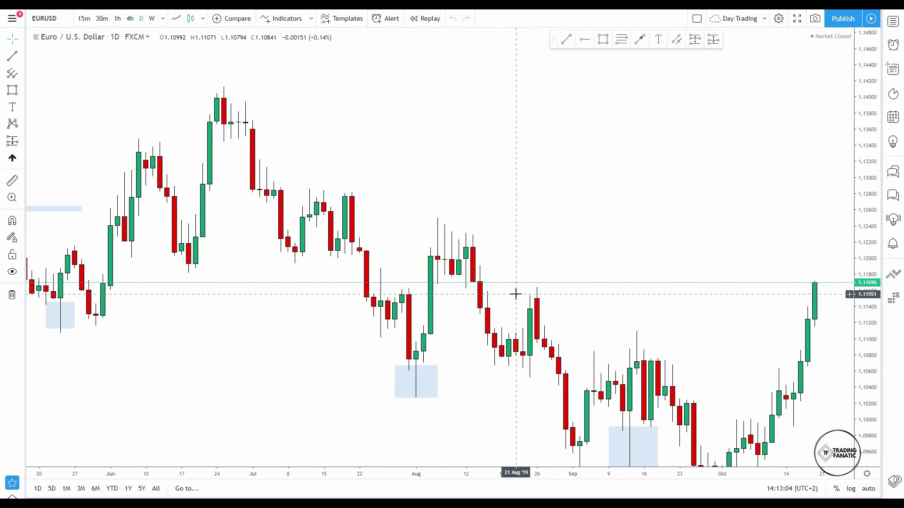
# Reshape the rectangle at the late-May lower wick into a thin support zone reaching back to the late-April lows
pyautogui.scroll(3, 692, 240)
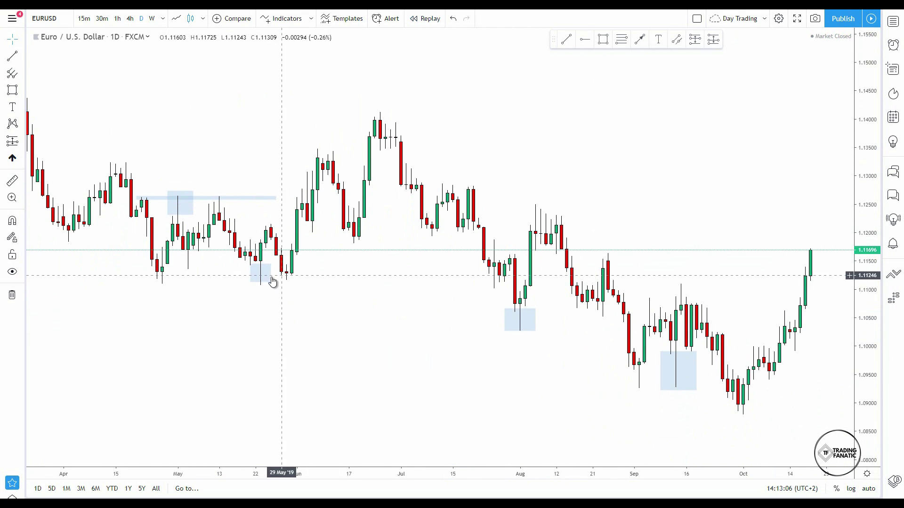
pyautogui.moveTo(395, 365); pyautogui.dragTo(526, 279)
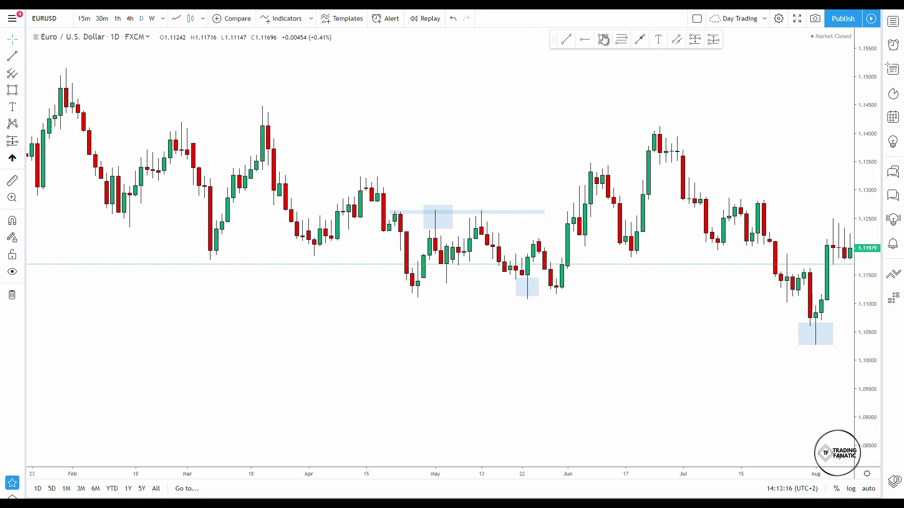
pyautogui.moveTo(514, 278); pyautogui.dragTo(401, 287)
pyautogui.click(258, 393)
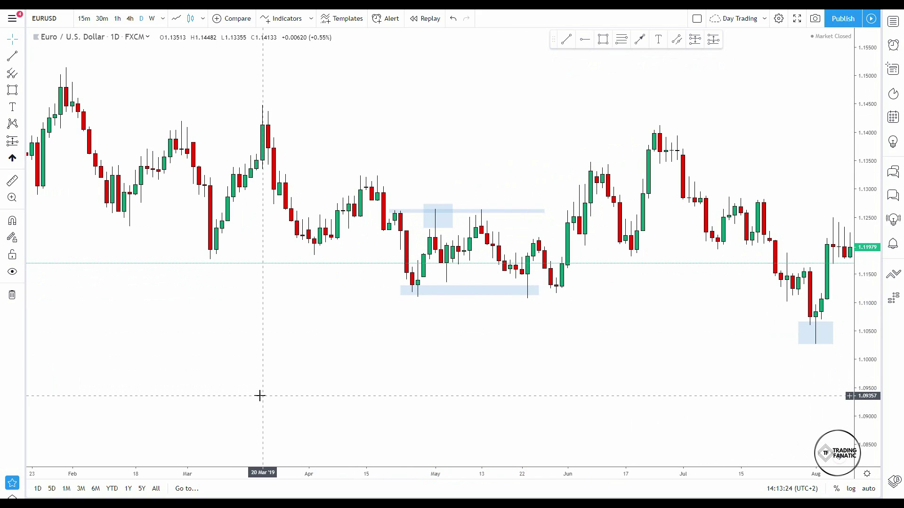
# Extend the support zone under the April and May lows forward to the start of July
pyautogui.moveTo(861, 365); pyautogui.dragTo(862, 264)
pyautogui.scroll(2, 500, 345)
pyautogui.moveTo(458, 379); pyautogui.dragTo(508, 348)
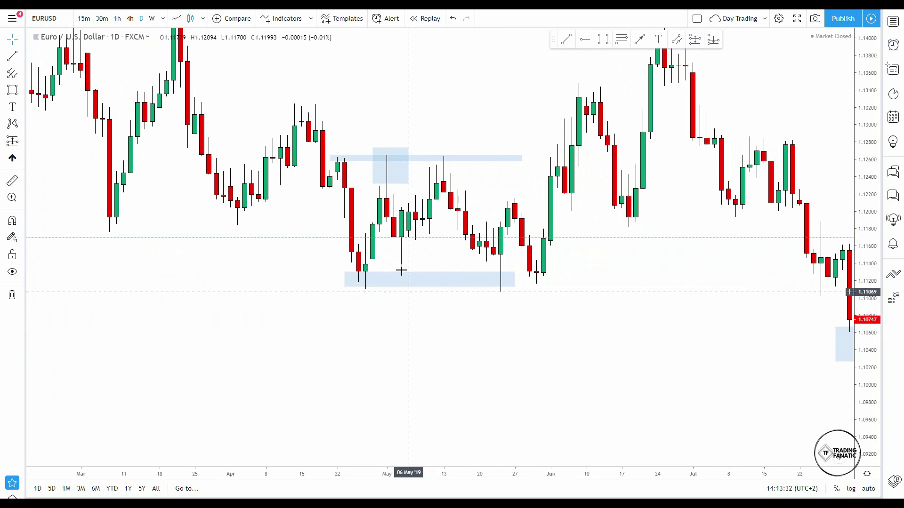
pyautogui.click(360, 286)
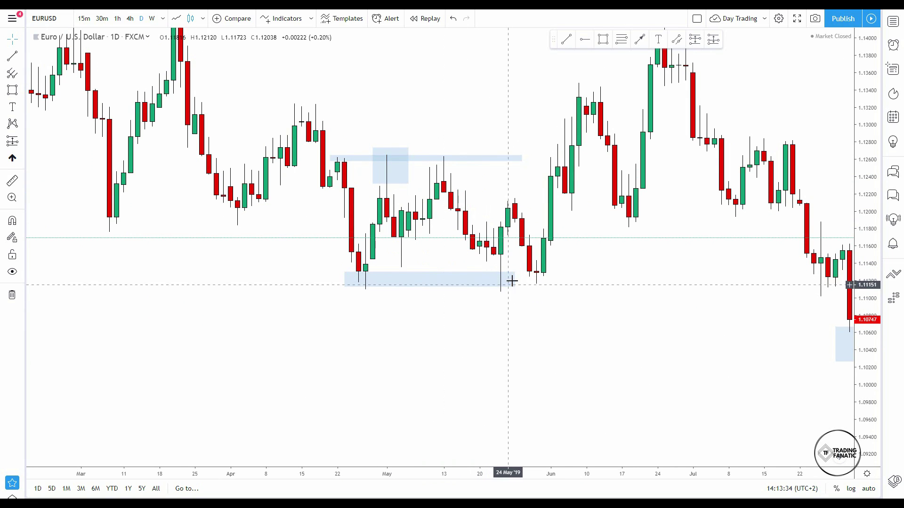
pyautogui.click(496, 291)
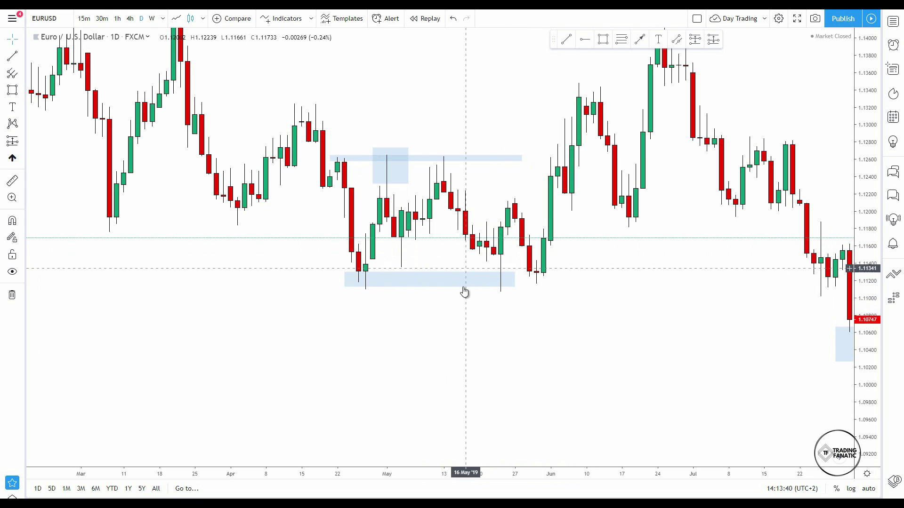
pyautogui.moveTo(595, 309); pyautogui.dragTo(543, 341)
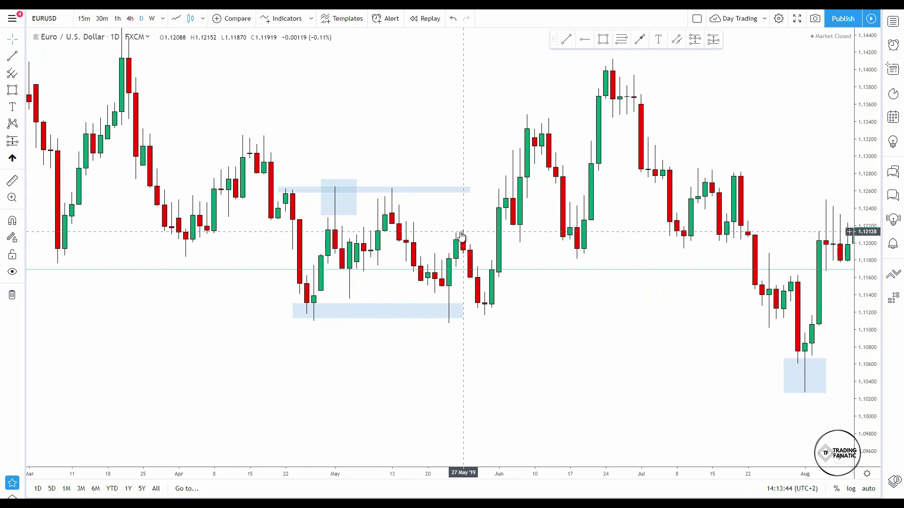
pyautogui.moveTo(470, 232); pyautogui.dragTo(453, 256)
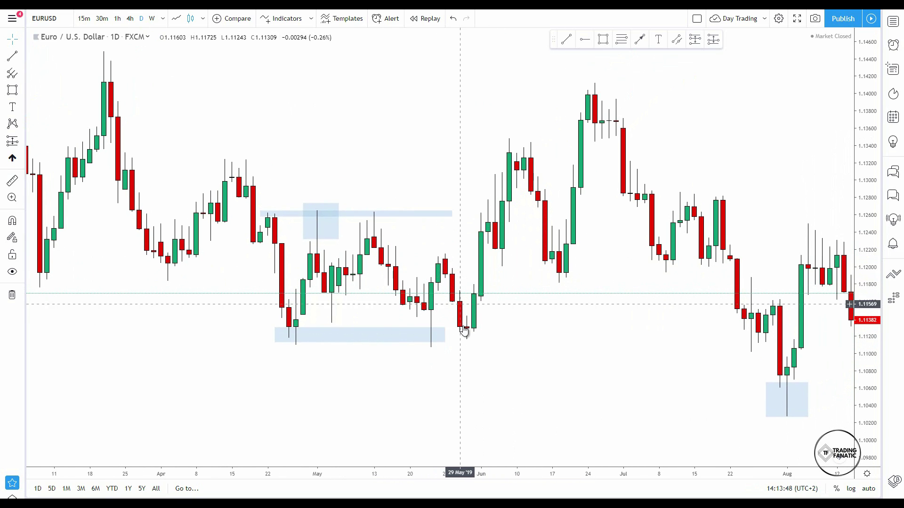
pyautogui.click(446, 327)
pyautogui.moveTo(445, 327); pyautogui.dragTo(624, 326)
pyautogui.click(616, 288)
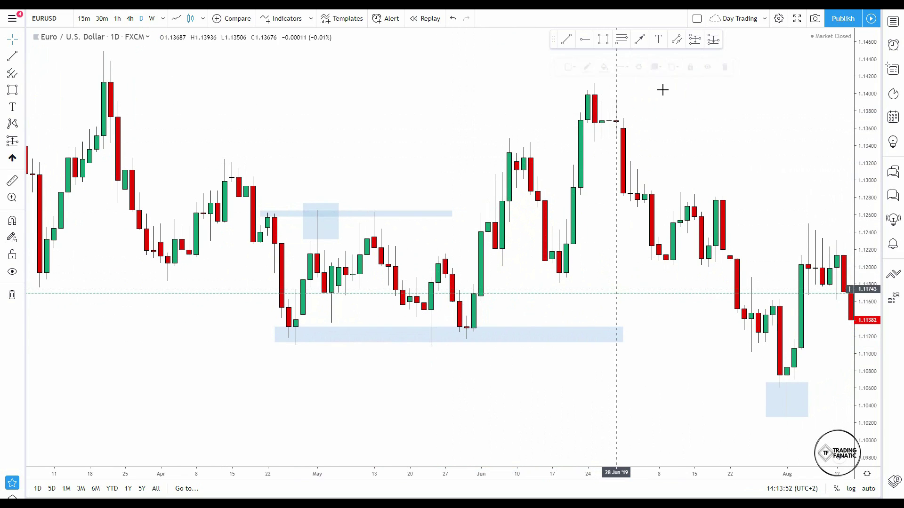
# Mark the long lower wick piercing the support zone with a rectangle from 20 to 28 May '19
pyautogui.click(603, 42)
pyautogui.moveTo(410, 332); pyautogui.dragTo(451, 358)
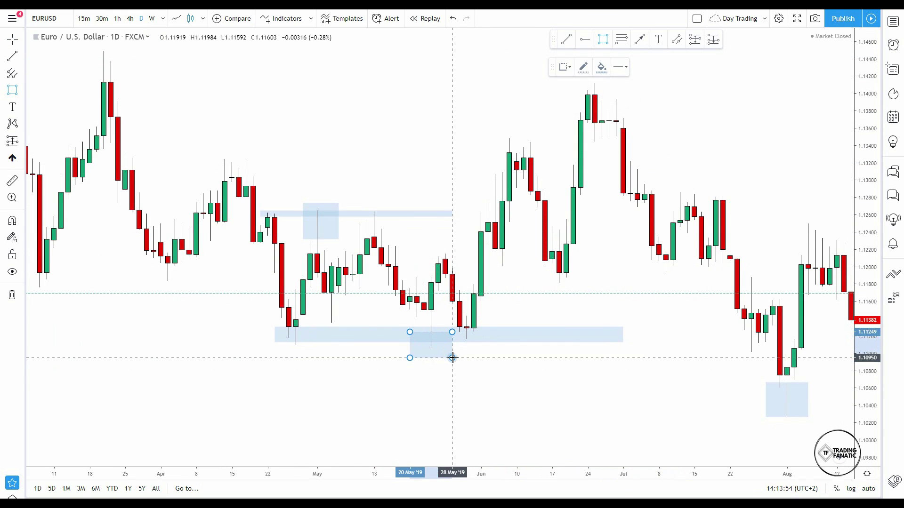
pyautogui.click(603, 39)
pyautogui.moveTo(459, 326); pyautogui.dragTo(488, 351)
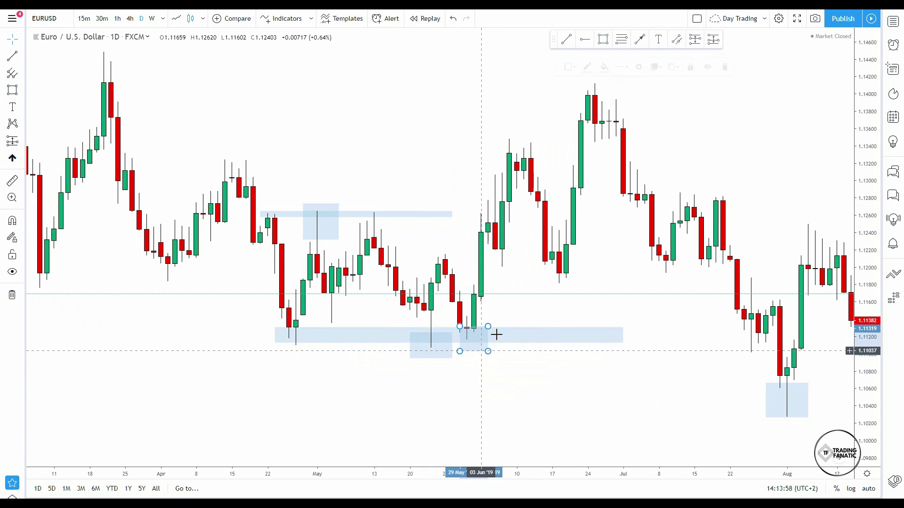
pyautogui.click(706, 67)
# Examine how the candles around 29 May '19 react at the support zone and how price moves in June
pyautogui.moveTo(714, 142); pyautogui.dragTo(772, 123)
pyautogui.scroll(3, 777, 136)
pyautogui.moveTo(860, 226); pyautogui.dragTo(859, 199)
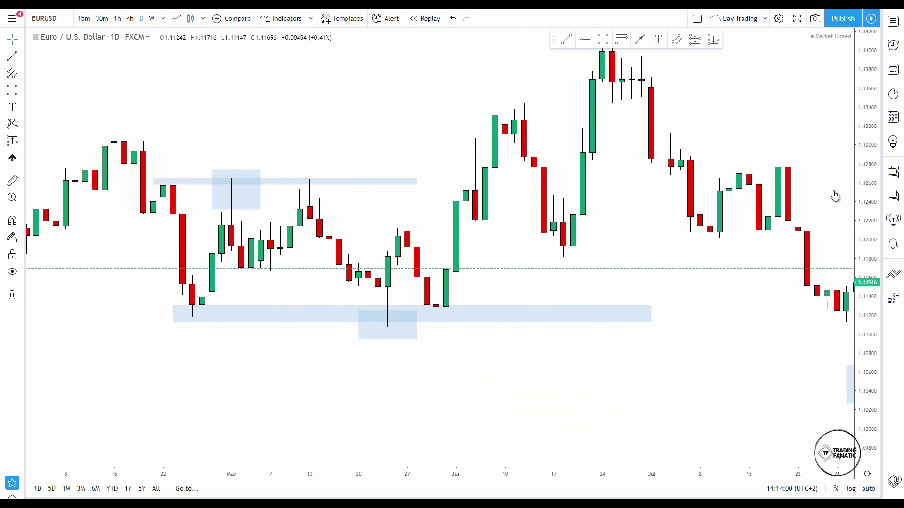
pyautogui.moveTo(555, 283); pyautogui.dragTo(602, 261)
pyautogui.click(521, 288)
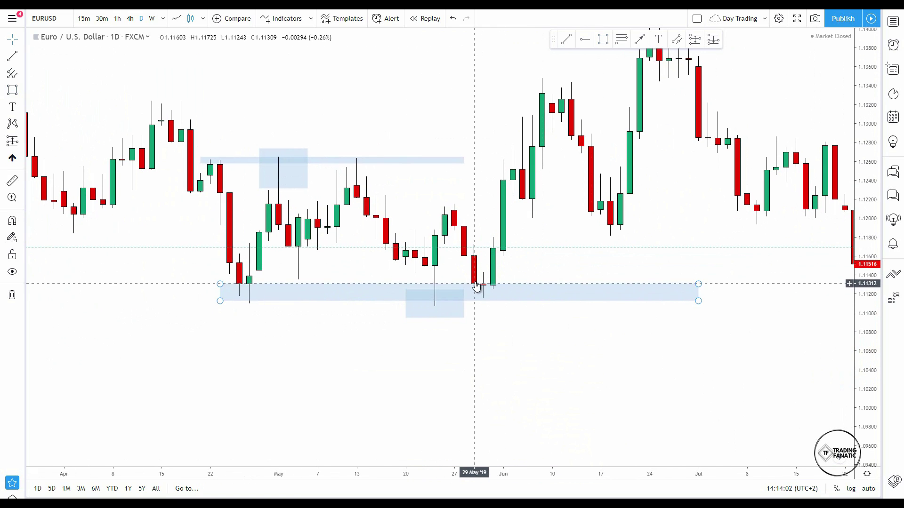
pyautogui.click(564, 253)
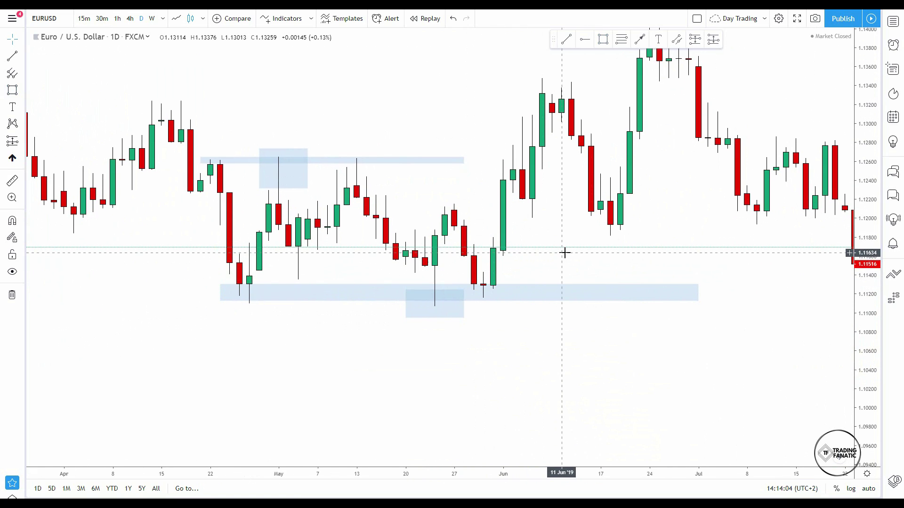
pyautogui.scroll(-4, 757, 241)
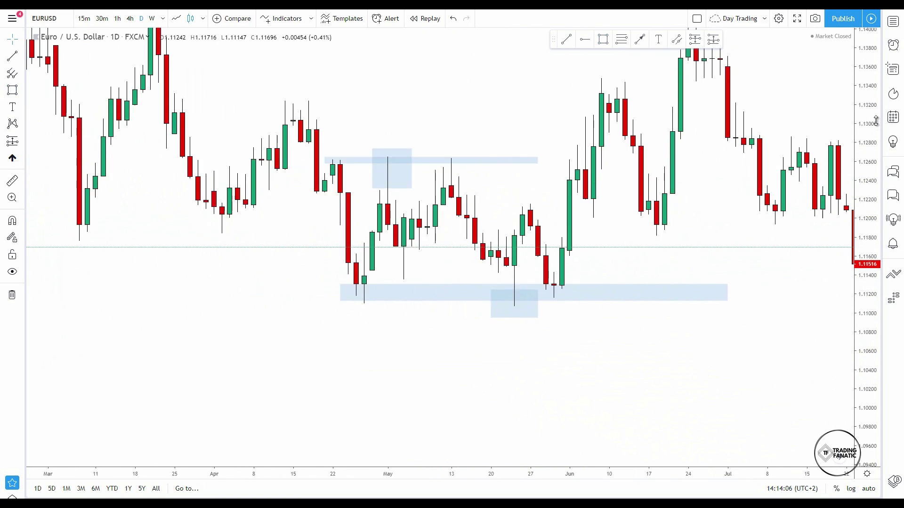
# Remove all drawings from the EURUSD daily chart
pyautogui.moveTo(757, 242); pyautogui.dragTo(414, 250)
pyautogui.rightClick(586, 126)
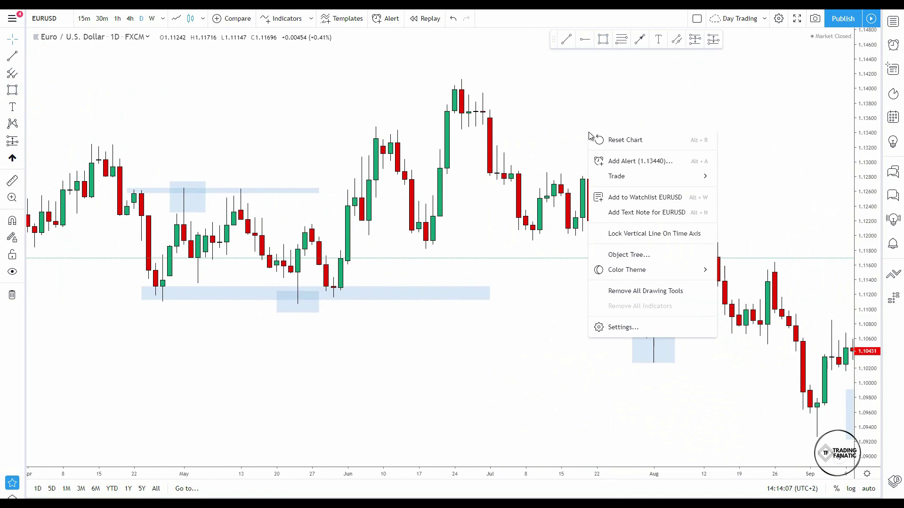
pyautogui.click(654, 288)
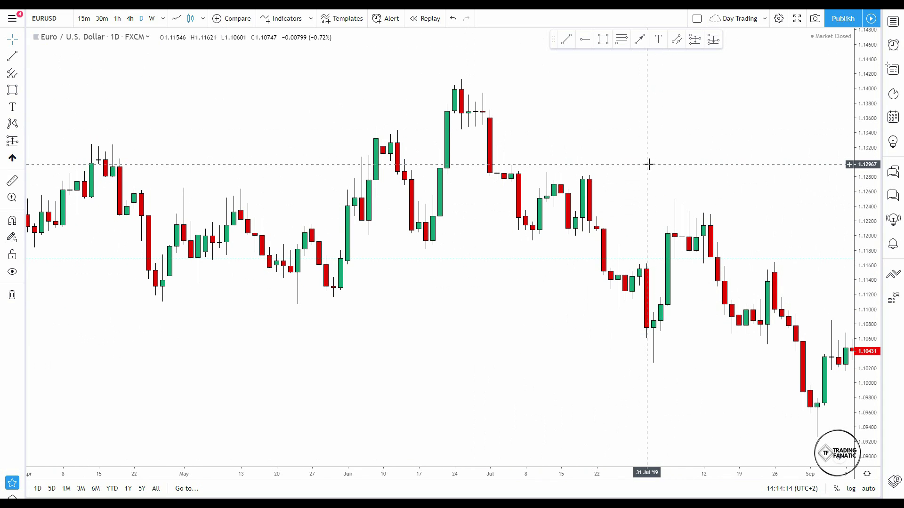
# Start a bar replay of the daily chart from 12 Sep '19
pyautogui.scroll(-4, 649, 163)
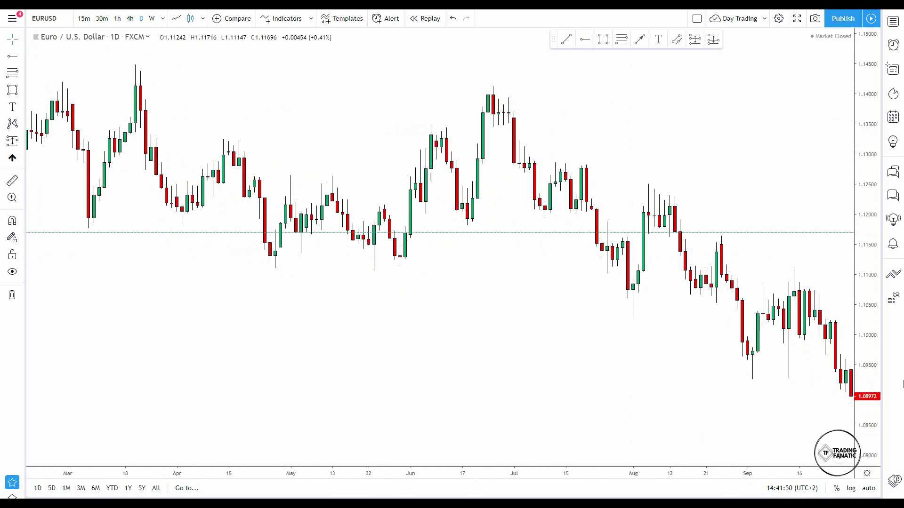
pyautogui.moveTo(863, 101); pyautogui.dragTo(863, 214)
pyautogui.scroll(-3, 772, 248)
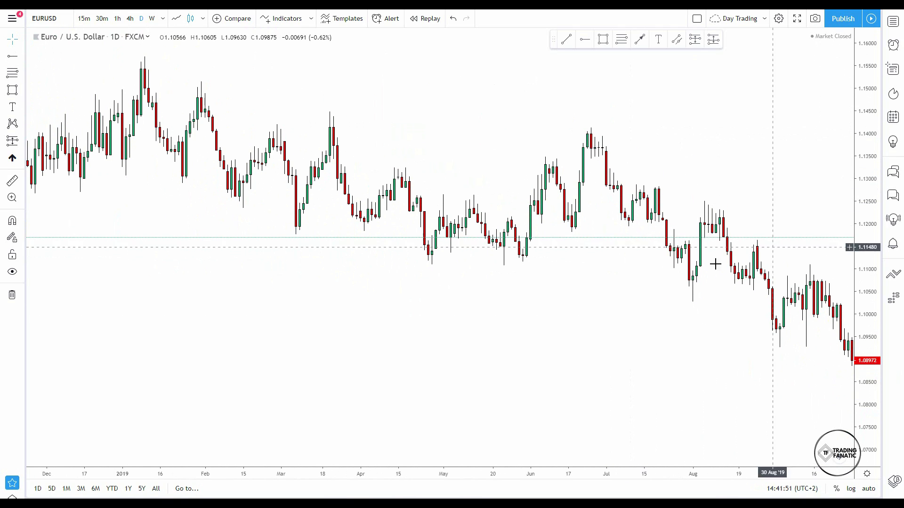
pyautogui.moveTo(706, 336); pyautogui.dragTo(546, 292)
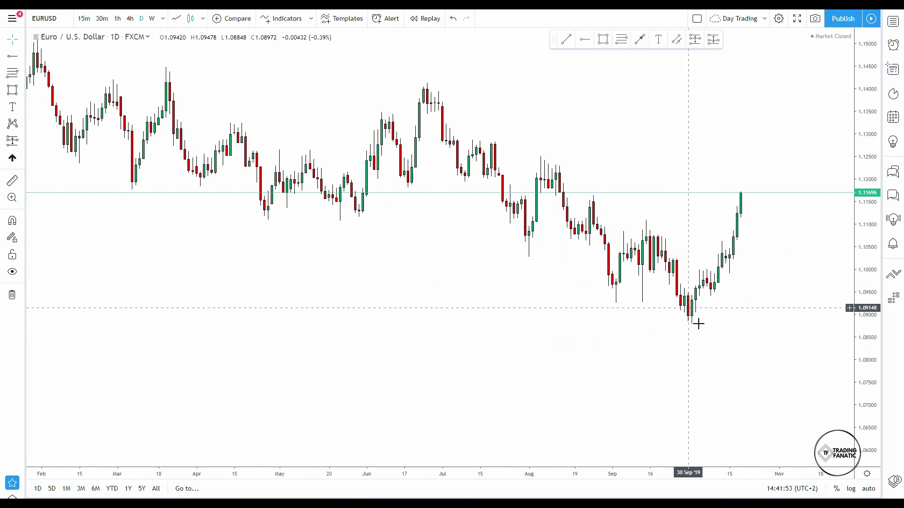
pyautogui.scroll(3, 696, 322)
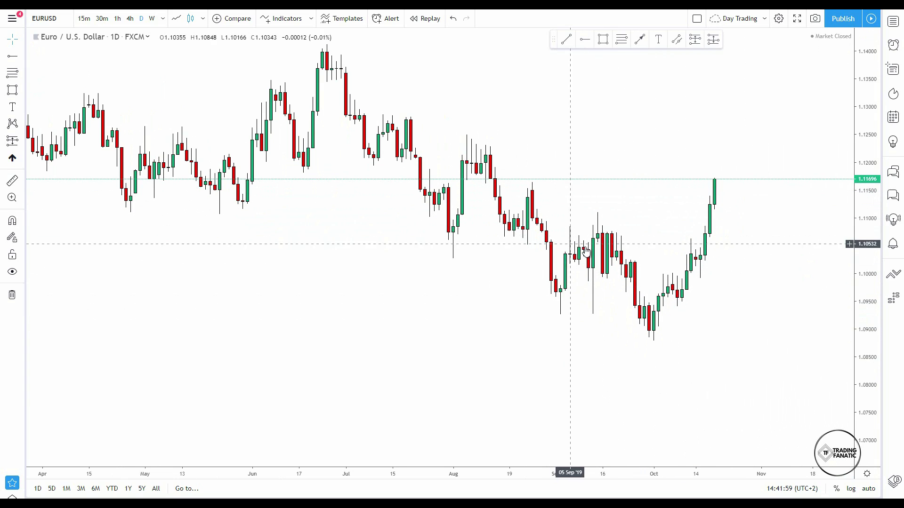
pyautogui.moveTo(641, 89); pyautogui.dragTo(606, 101)
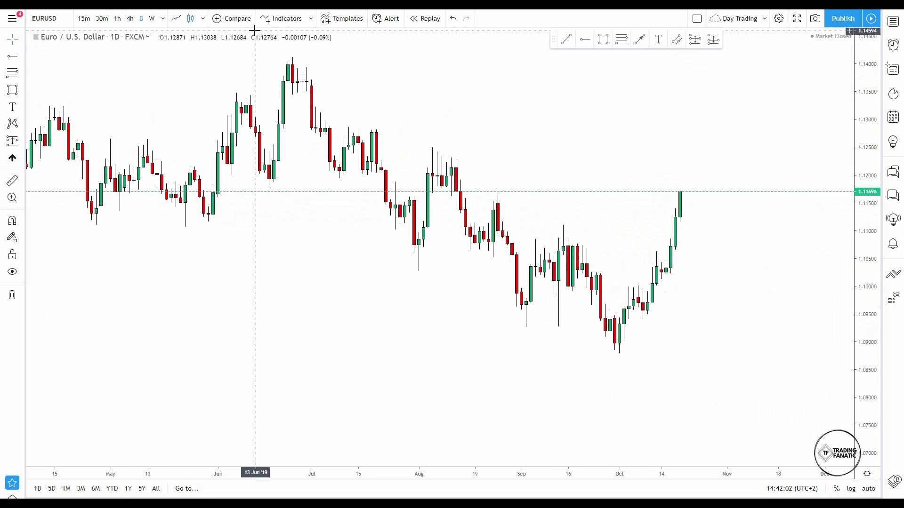
pyautogui.click(425, 18)
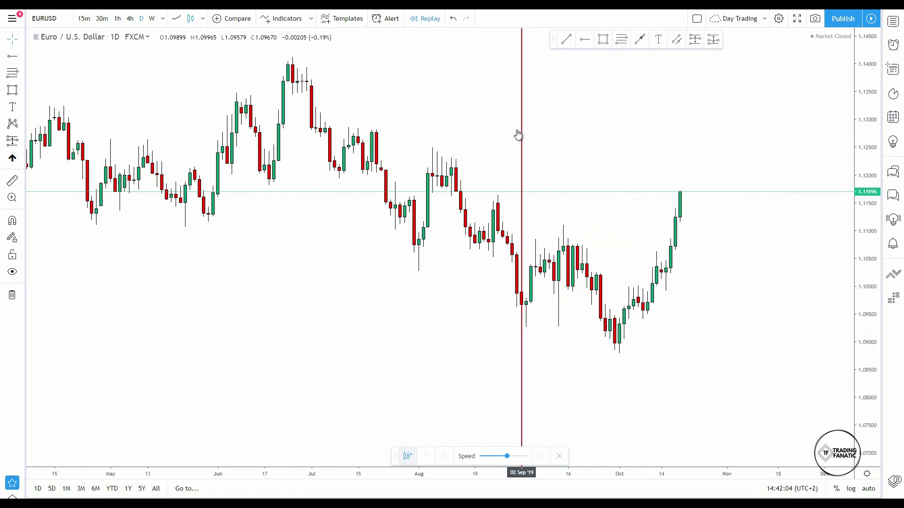
pyautogui.click(559, 131)
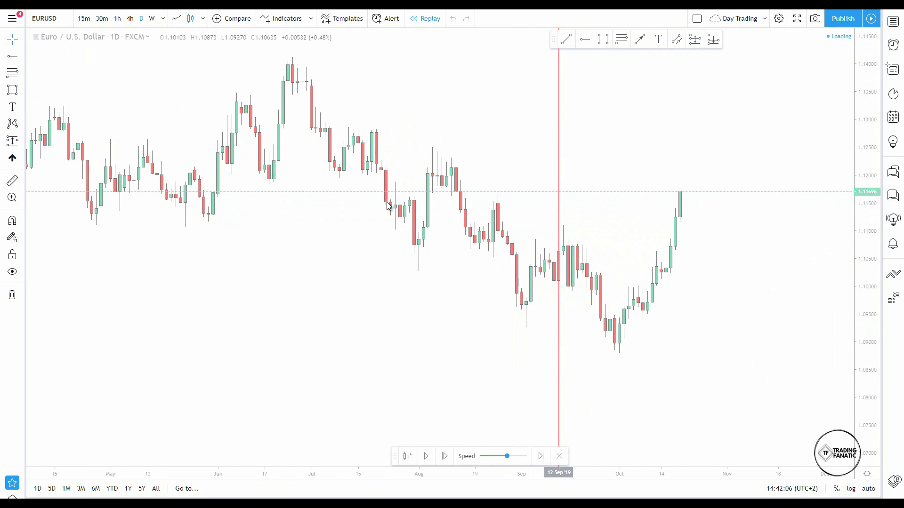
# Draw a descending trend line above the highs from 25 Jun '19 at about 1.14152 to 17 Oct '19 at about 1.09768
pyautogui.moveTo(767, 146); pyautogui.dragTo(680, 193)
pyautogui.scroll(2, 635, 190)
pyautogui.scroll(2, 850, 228)
pyautogui.moveTo(860, 228); pyautogui.dragTo(859, 187)
pyautogui.moveTo(753, 186); pyautogui.dragTo(753, 195)
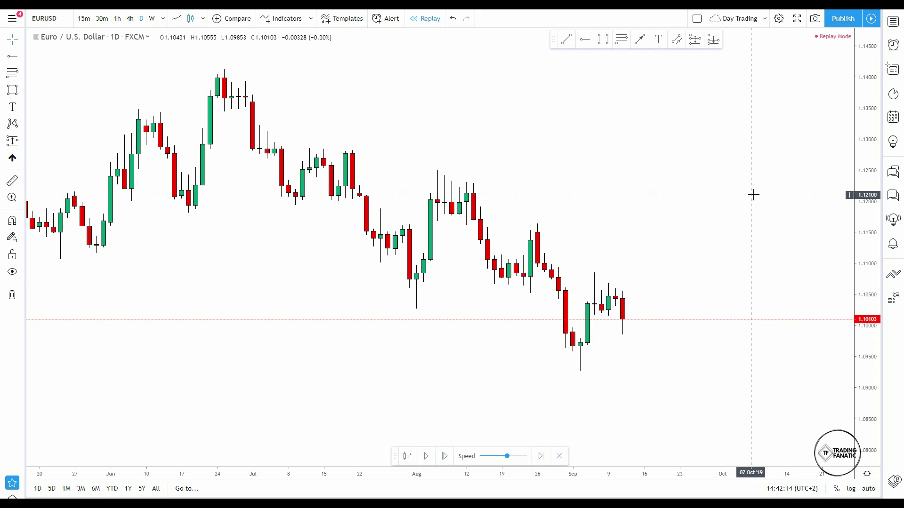
pyautogui.moveTo(677, 184); pyautogui.dragTo(660, 200)
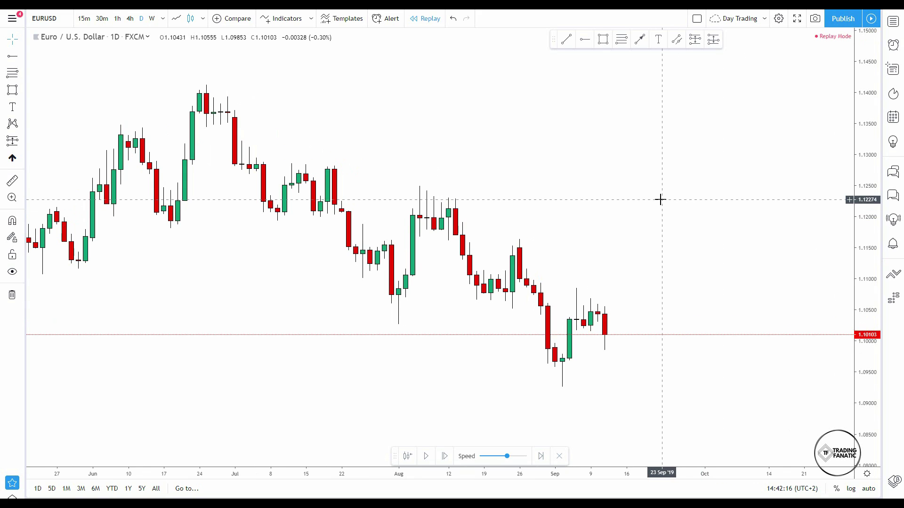
pyautogui.click(568, 44)
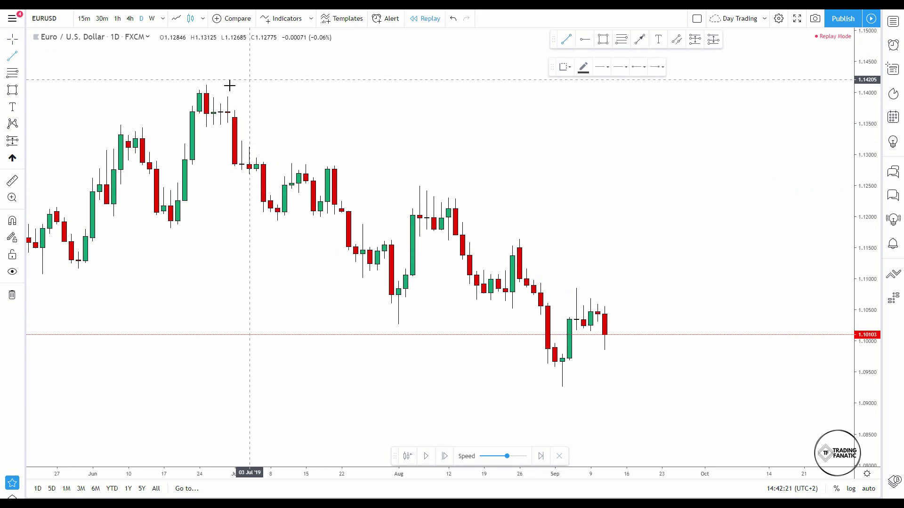
pyautogui.click(206, 84)
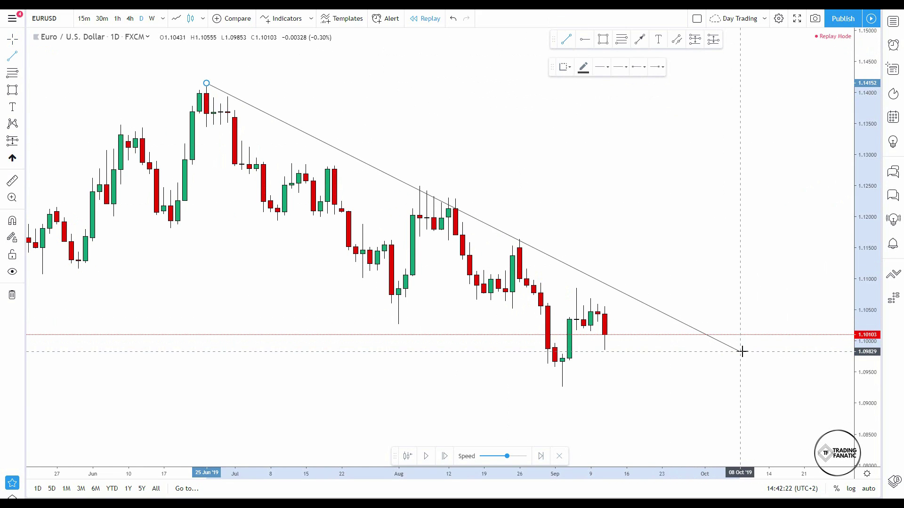
pyautogui.click(789, 355)
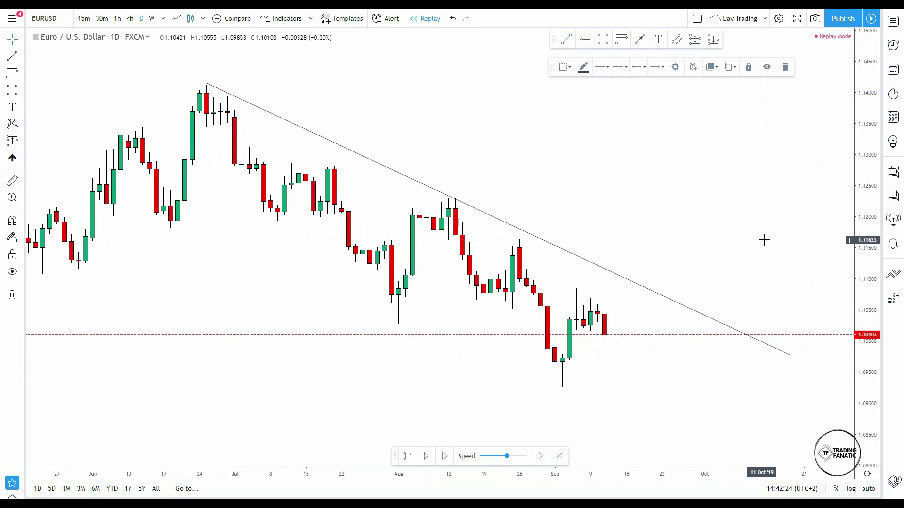
# Trace the upward pullback with a trend line from 01 Aug '19 at about 1.10768 to 12 Aug '19 at about 1.12237
pyautogui.click(568, 42)
pyautogui.click(398, 293)
pyautogui.click(448, 202)
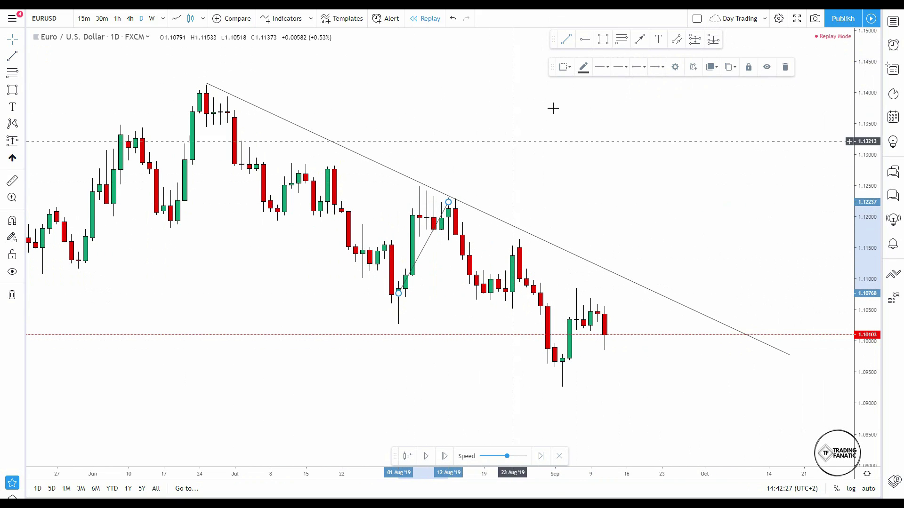
# Trace the downward leg with a trend line from 12 Aug '19 at about 1.12229 to 04 Sep '19 at about 1.0950
pyautogui.click(567, 41)
pyautogui.click(448, 202)
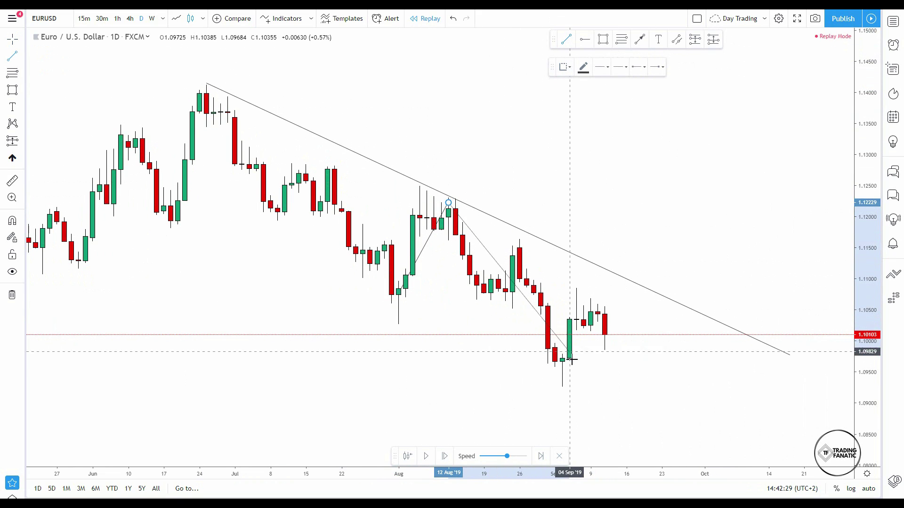
pyautogui.click(571, 369)
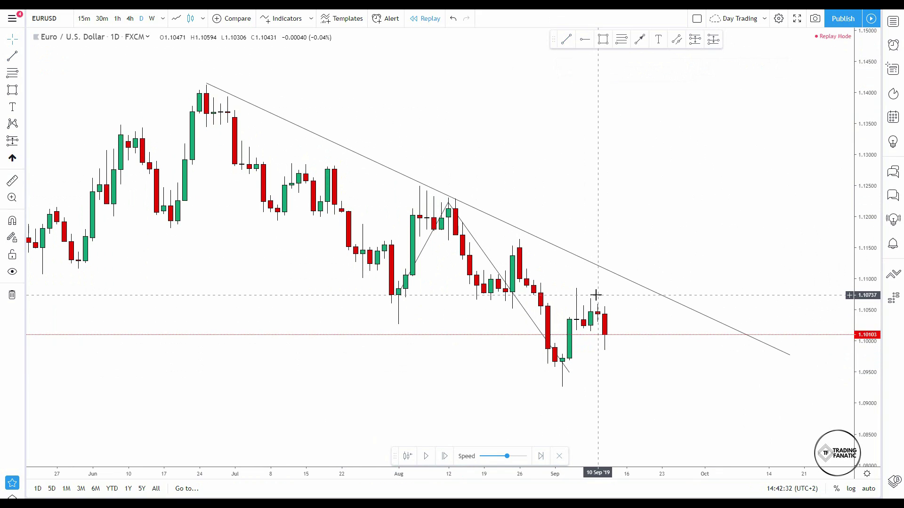
# Remove the descending trend line and both swing lines from the daily chart
pyautogui.rightClick(593, 204)
pyautogui.click(648, 361)
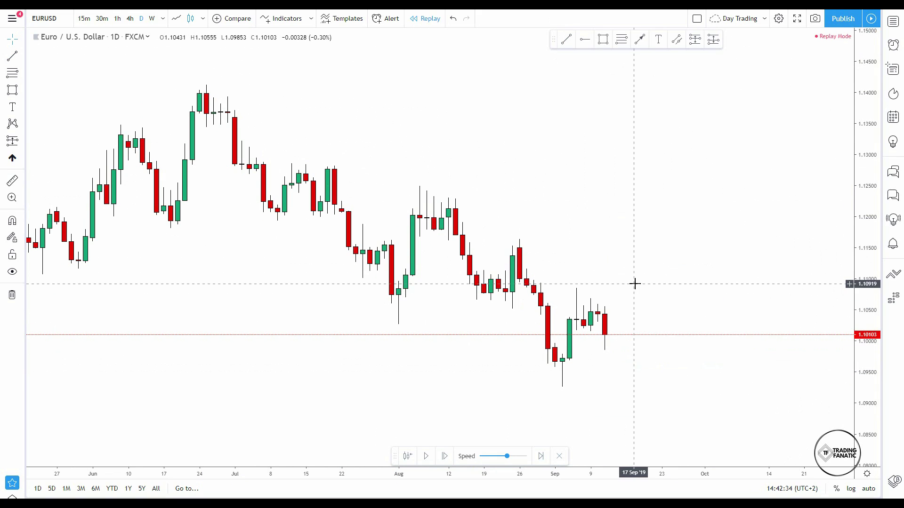
# Draw a rectangular zone from 14 Aug '19 at about 1.10653 to 15 Oct '19 at about 1.10768
pyautogui.scroll(2, 828, 315)
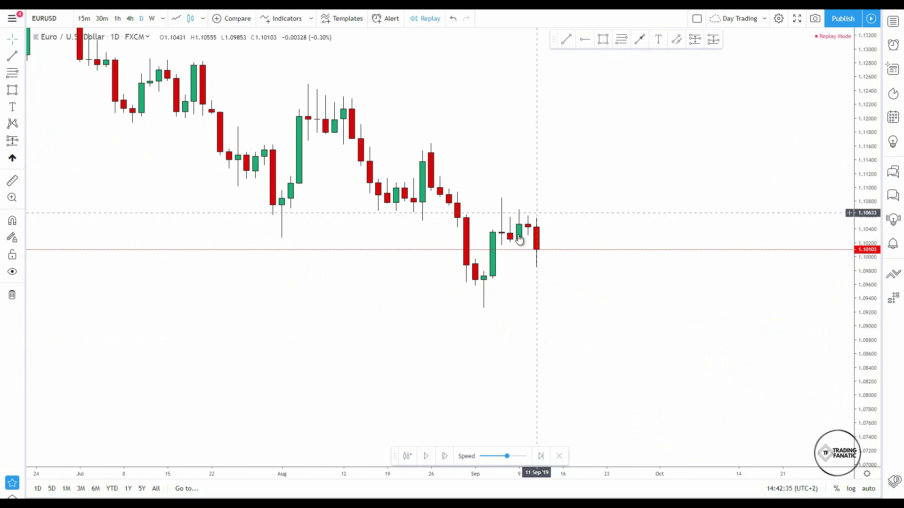
pyautogui.click(610, 40)
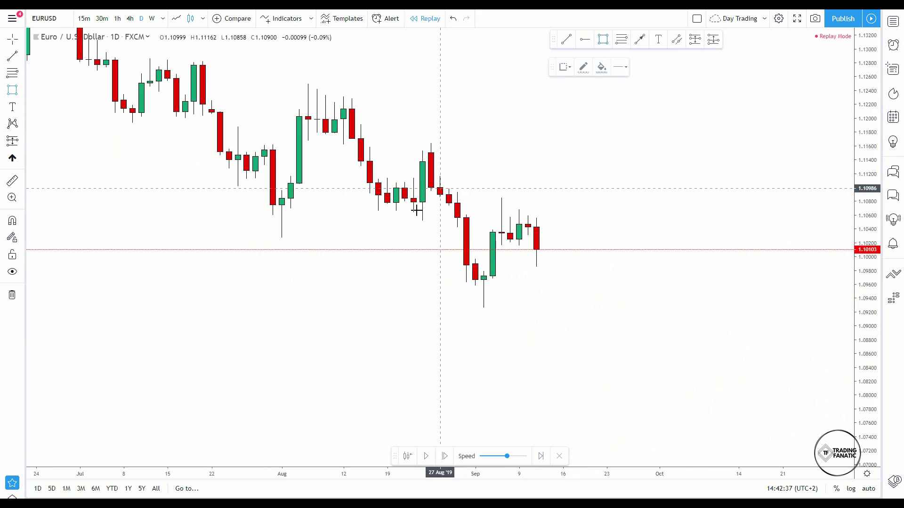
pyautogui.moveTo(361, 211)
pyautogui.mouseDown()
pyautogui.moveTo(607, 196)
pyautogui.moveTo(747, 203)
pyautogui.mouseUp()
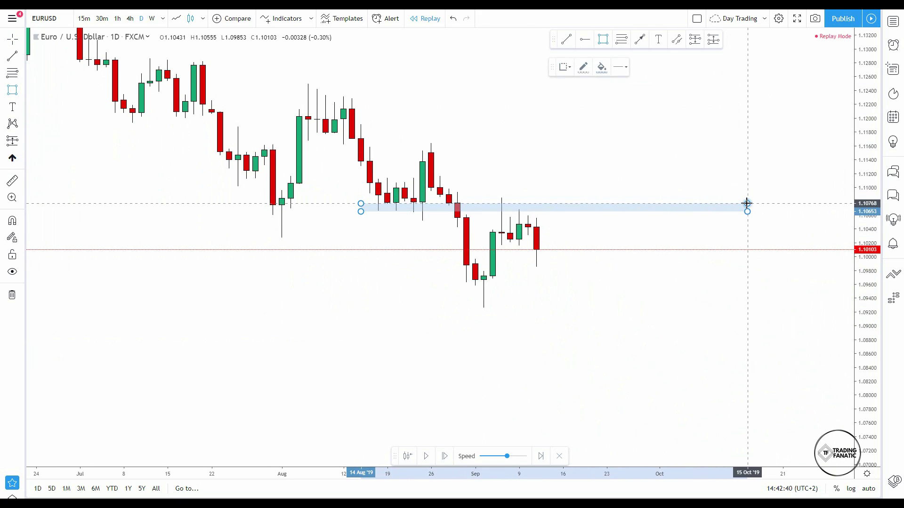
pyautogui.click(741, 193)
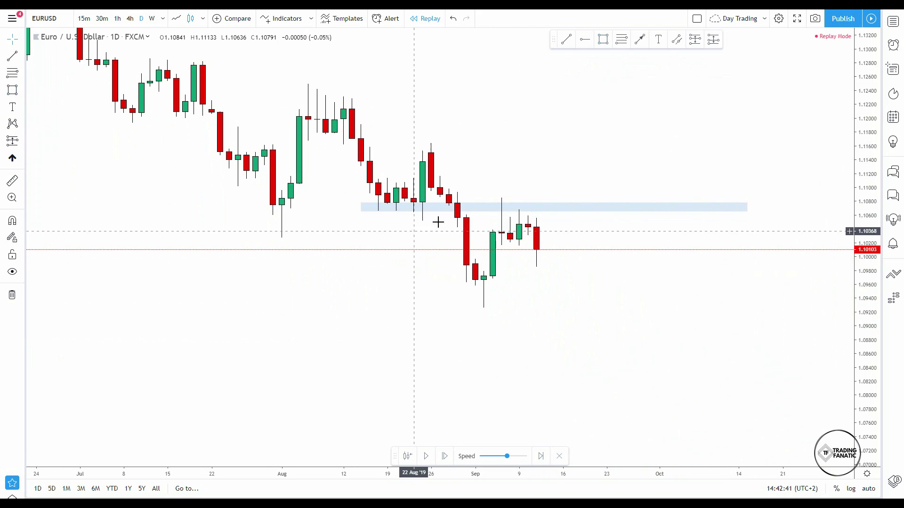
# Place a short position at the latest candle's close, with entry 1.10105, stop 1.10941 and target 1.09366
pyautogui.scroll(-3, 494, 219)
pyautogui.moveTo(526, 291); pyautogui.dragTo(483, 311)
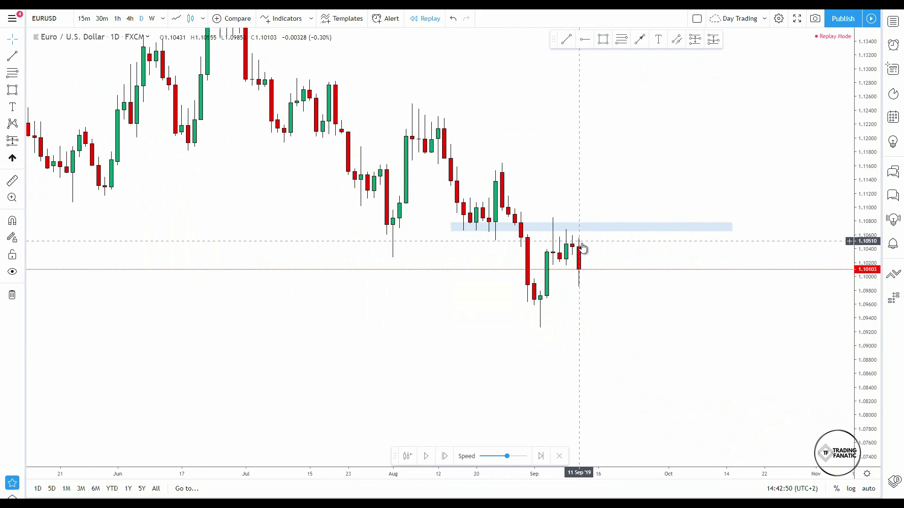
pyautogui.scroll(2, 872, 368)
pyautogui.moveTo(871, 369); pyautogui.dragTo(862, 286)
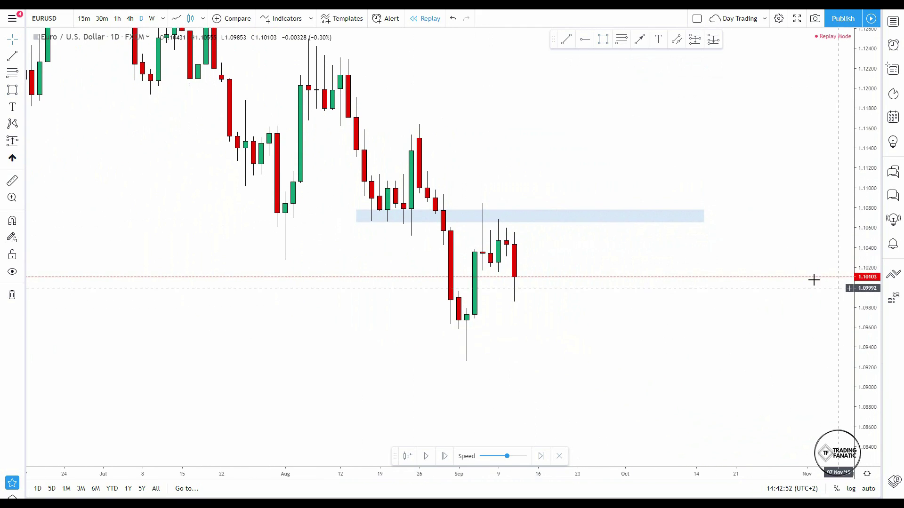
pyautogui.scroll(2, 566, 297)
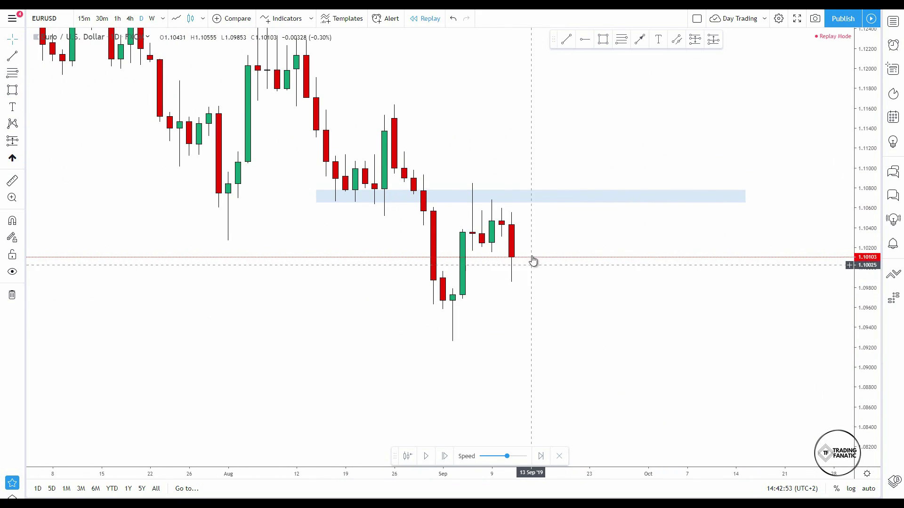
pyautogui.click(694, 39)
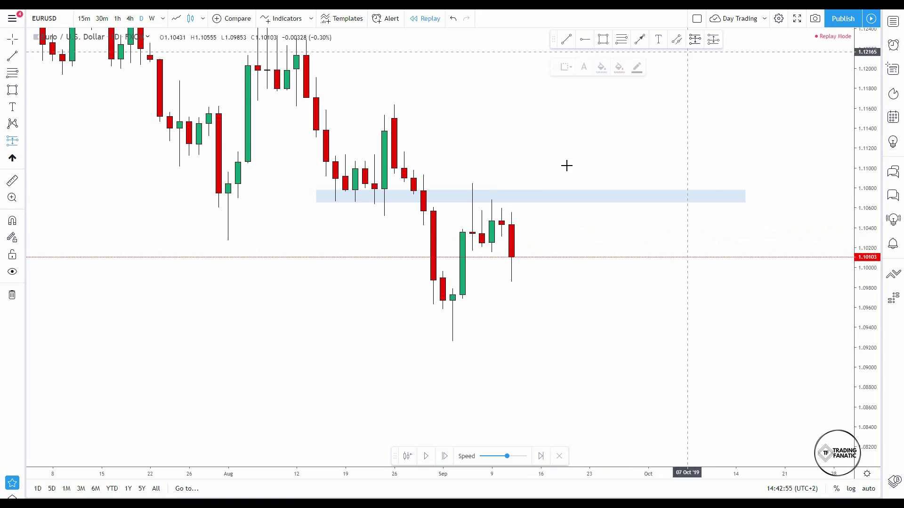
pyautogui.click(502, 257)
pyautogui.moveTo(501, 185); pyautogui.dragTo(502, 173)
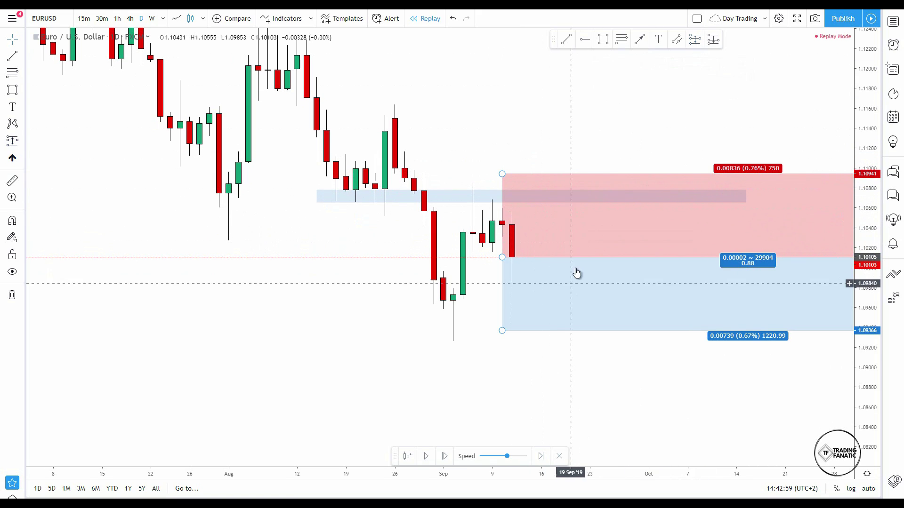
# Delete the short position from the chart
pyautogui.click(481, 311)
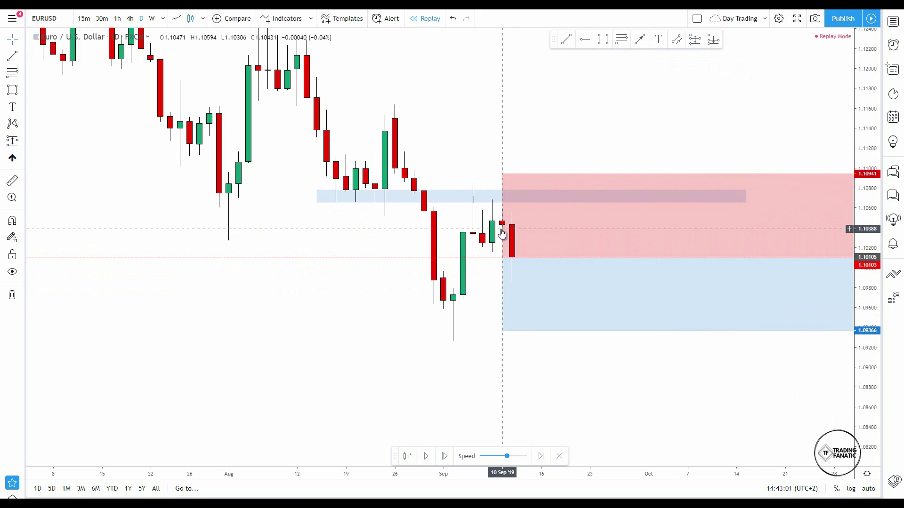
pyautogui.click(513, 245)
pyautogui.click(748, 66)
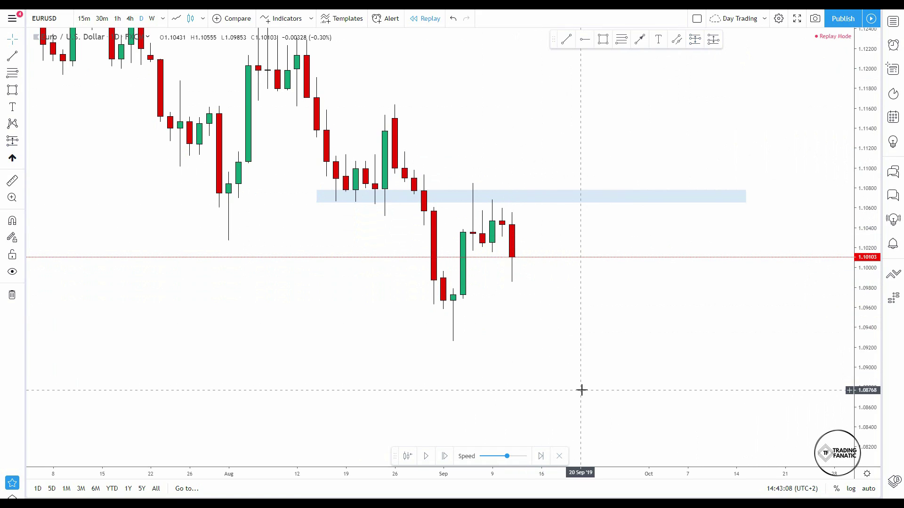
# Draw an arrow from 12 Sep '19 at about 1.10091 up into the zone on 18 Sep '19 at about 1.10691
pyautogui.click(530, 196)
pyautogui.moveTo(632, 292); pyautogui.dragTo(604, 307)
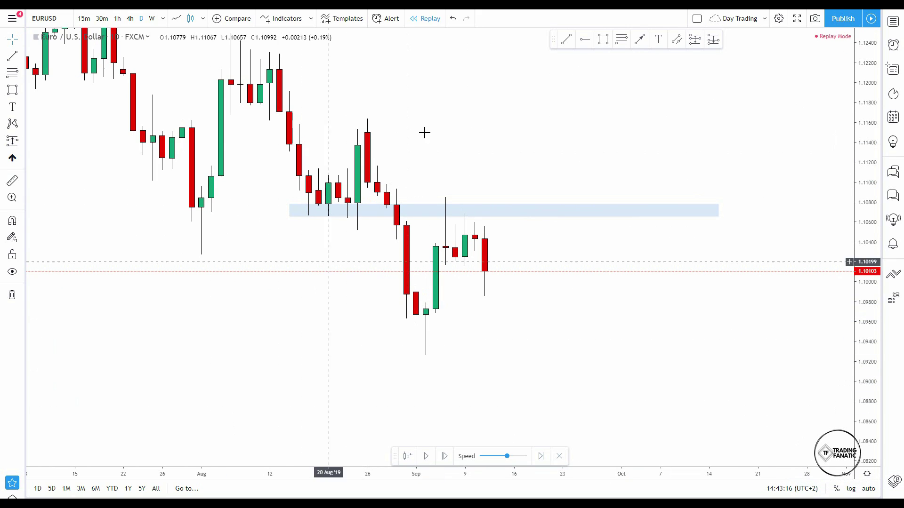
pyautogui.click(639, 39)
pyautogui.click(493, 272)
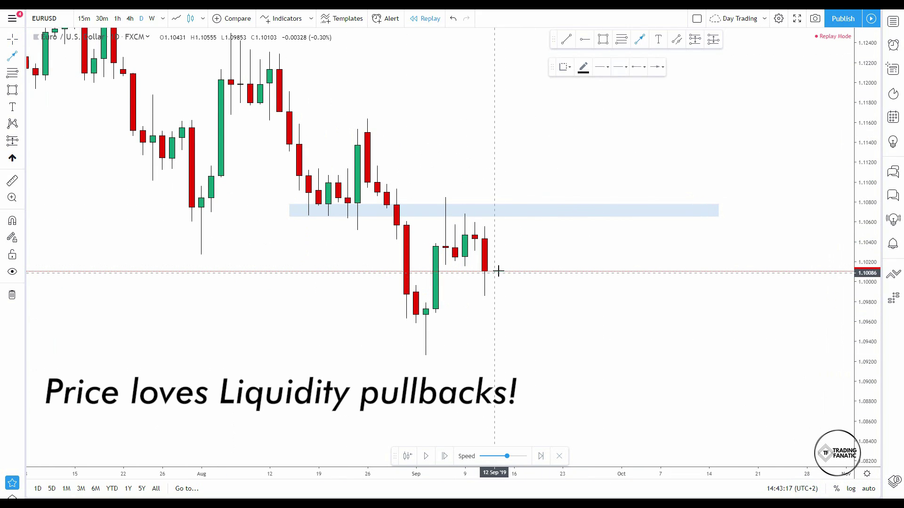
pyautogui.click(534, 213)
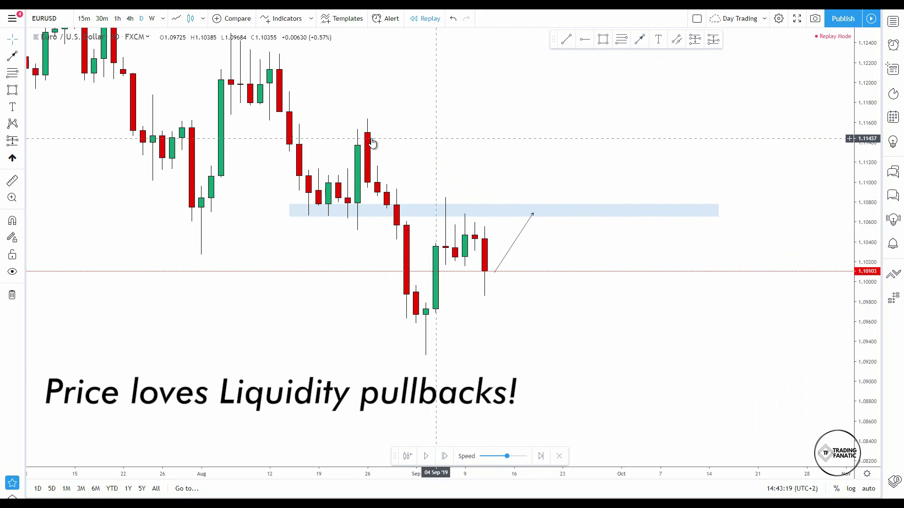
# Draw a rectangle around the early August consolidation, from about 1.1160 to 1.1255
pyautogui.moveTo(385, 105); pyautogui.dragTo(470, 159)
pyautogui.click(603, 39)
pyautogui.moveTo(296, 81)
pyautogui.mouseDown()
pyautogui.moveTo(323, 101)
pyautogui.moveTo(365, 176)
pyautogui.mouseUp()
pyautogui.click(446, 126)
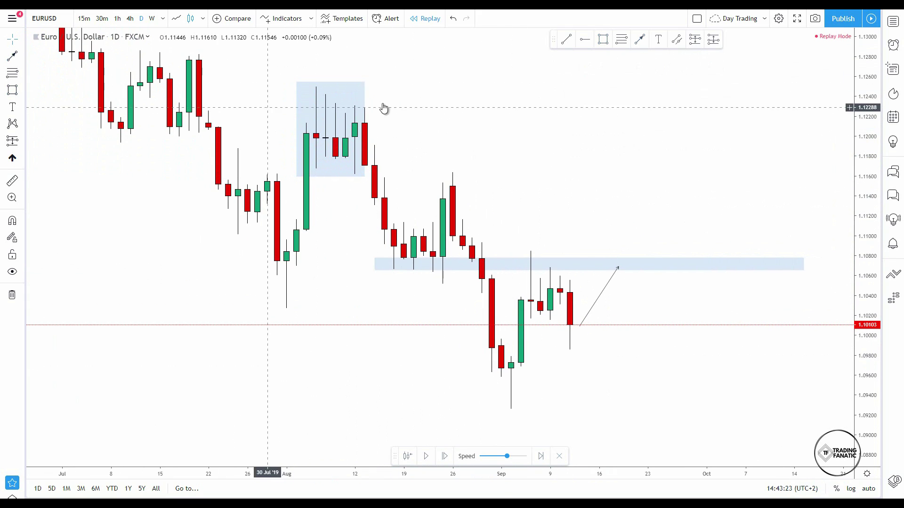
# Draw a rectangular zone over the mid-July highs between about 1.1275 and 1.1288, extended to early August
pyautogui.moveTo(306, 101); pyautogui.dragTo(510, 169)
pyautogui.click(603, 39)
pyautogui.moveTo(325, 117); pyautogui.dragTo(509, 131)
pyautogui.click(496, 97)
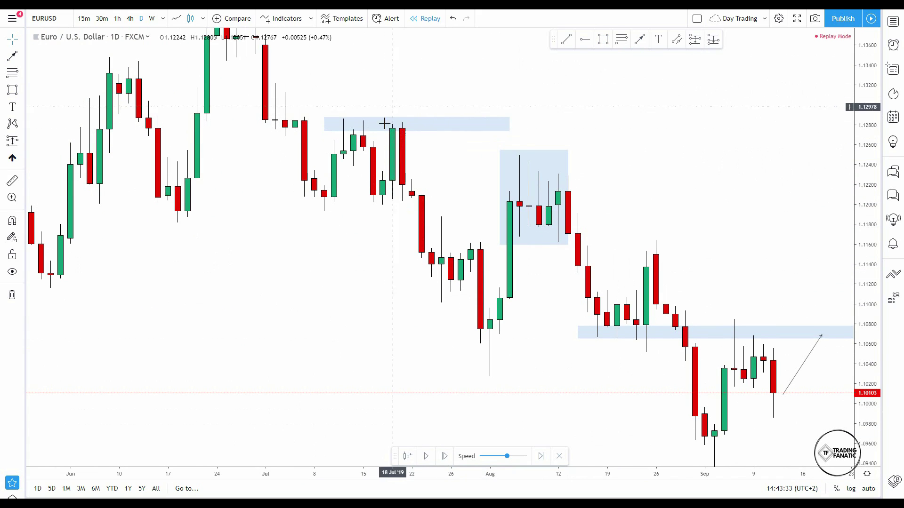
# Bring the latest candles back into view and advance the replay by one daily candle
pyautogui.moveTo(714, 208); pyautogui.dragTo(618, 143)
pyautogui.scroll(4, 589, 200)
pyautogui.moveTo(589, 199); pyautogui.dragTo(568, 125)
pyautogui.scroll(-3, 753, 183)
pyautogui.moveTo(859, 188); pyautogui.dragTo(859, 201)
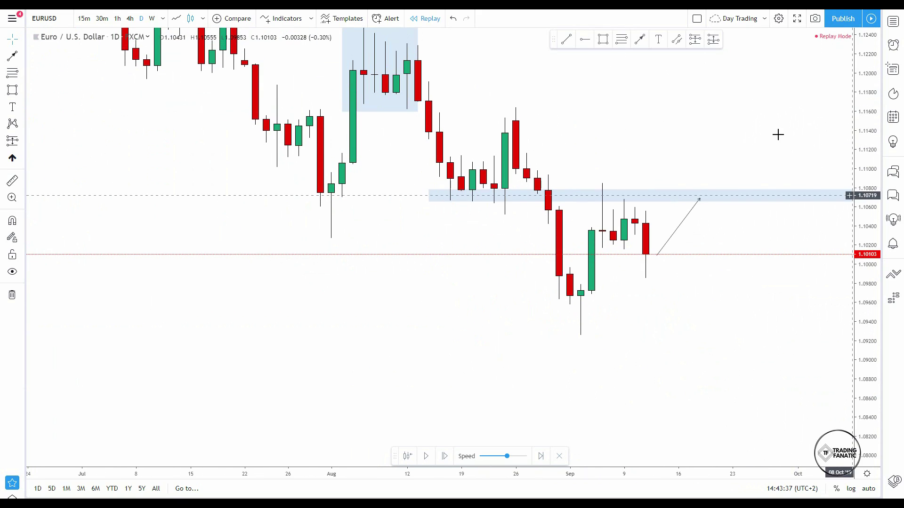
pyautogui.moveTo(732, 171); pyautogui.dragTo(668, 210)
pyautogui.moveTo(676, 178); pyautogui.dragTo(617, 156)
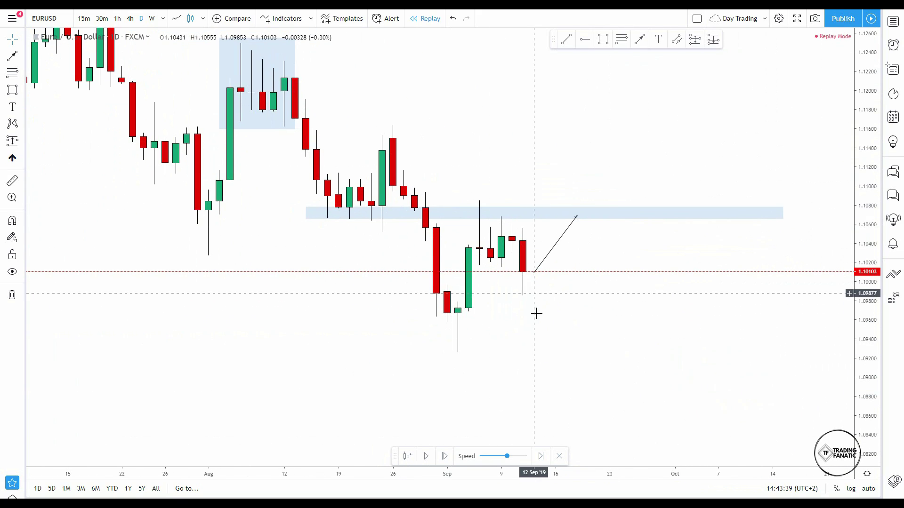
pyautogui.click(445, 456)
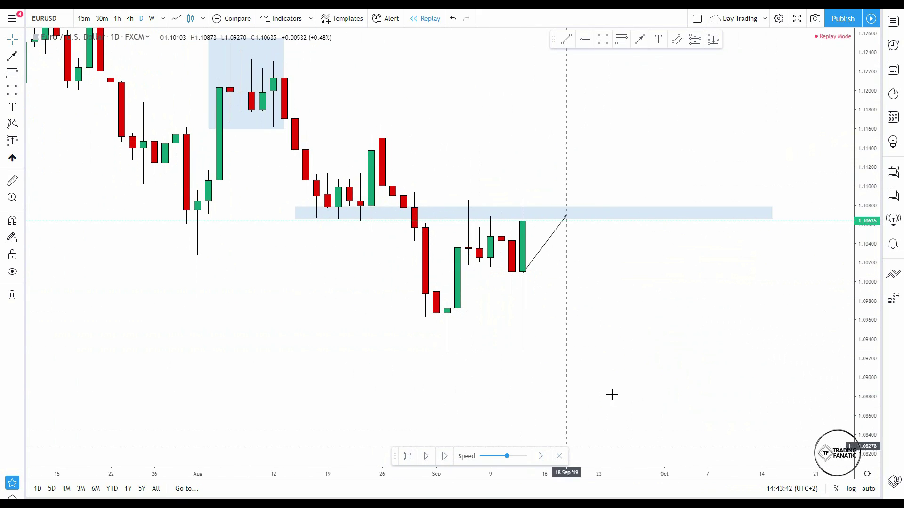
# Draw a horizontal ray at 1.09267 along the early September low
pyautogui.click(585, 39)
pyautogui.click(439, 351)
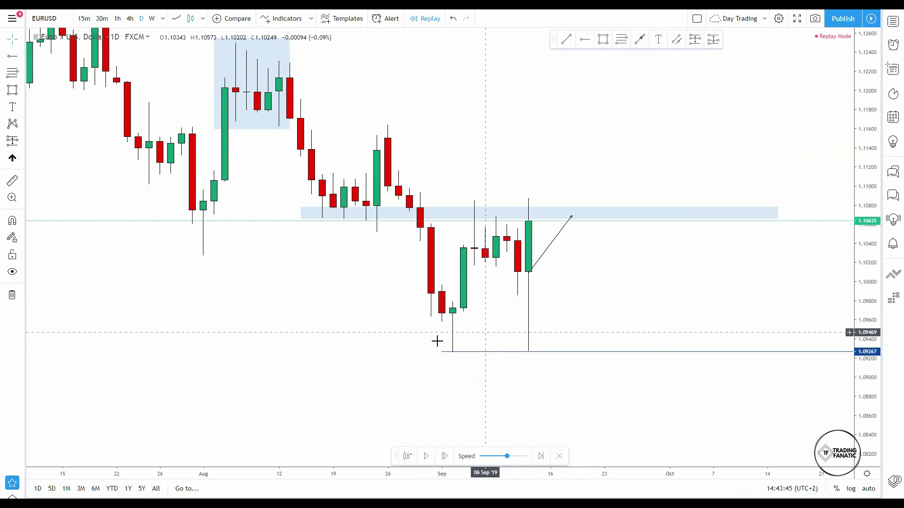
# Delete the upward arrow pointing into the zone
pyautogui.moveTo(565, 285); pyautogui.dragTo(502, 264)
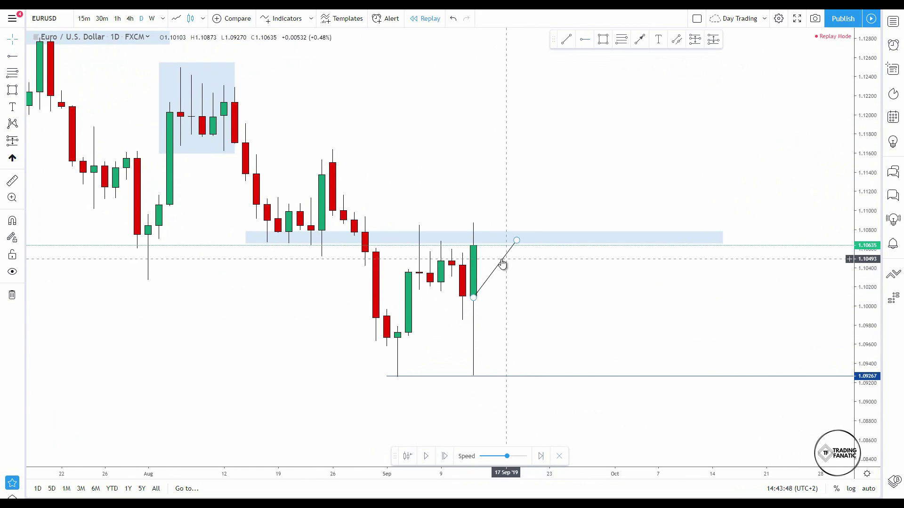
pyautogui.click(503, 264)
pyautogui.click(790, 69)
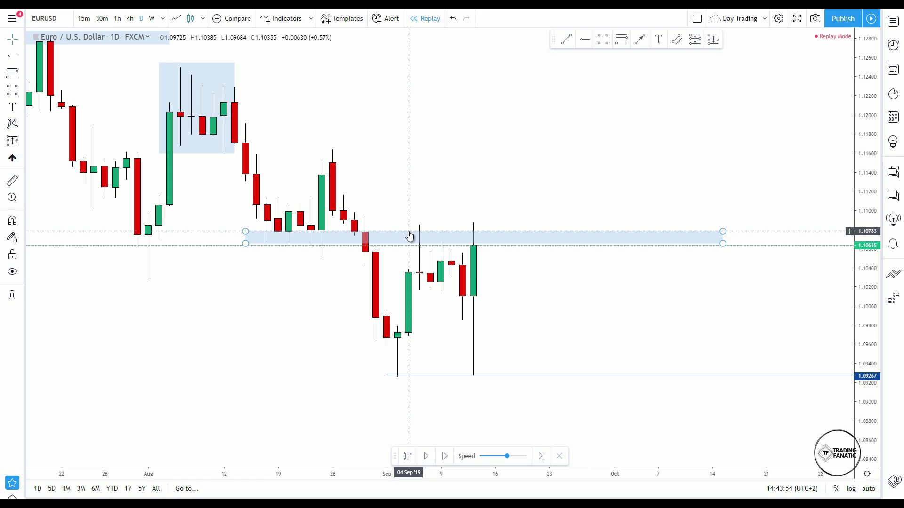
# Advance the replay by another daily candle
pyautogui.click(445, 457)
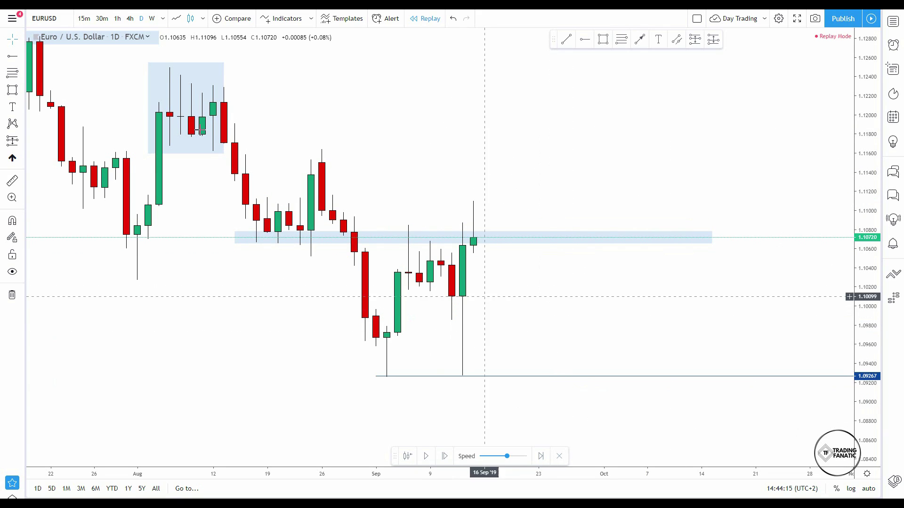
pyautogui.click(128, 18)
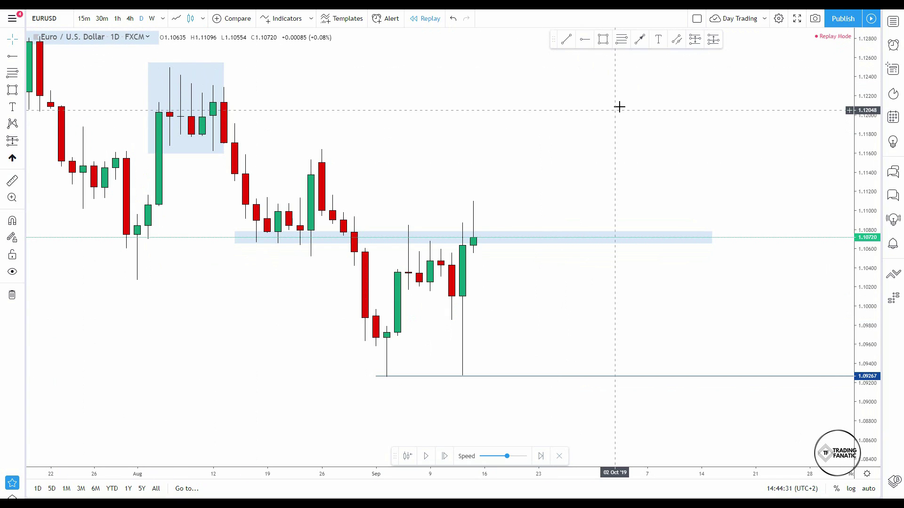
# Move the zone near the current price so it starts on 04 Sep '19 and spans about 1.1075 to 1.1088
pyautogui.moveTo(604, 143); pyautogui.dragTo(637, 151)
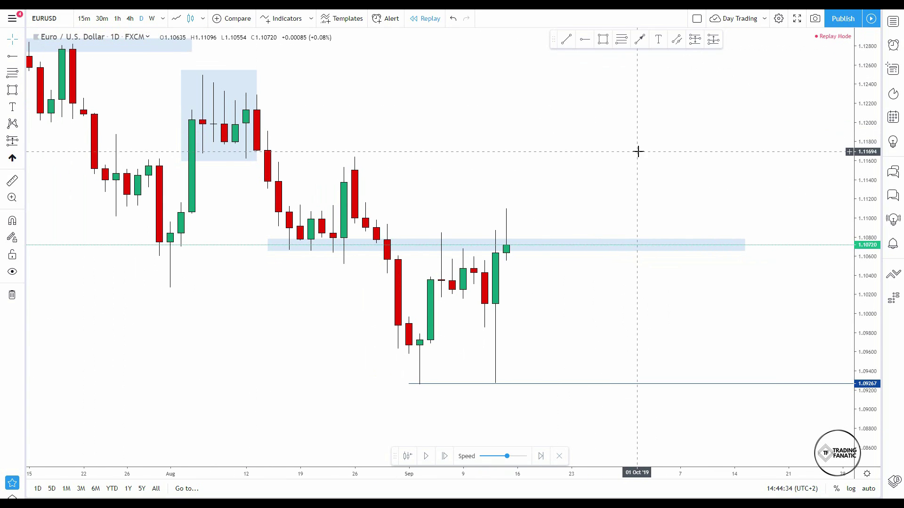
pyautogui.moveTo(585, 196); pyautogui.dragTo(565, 199)
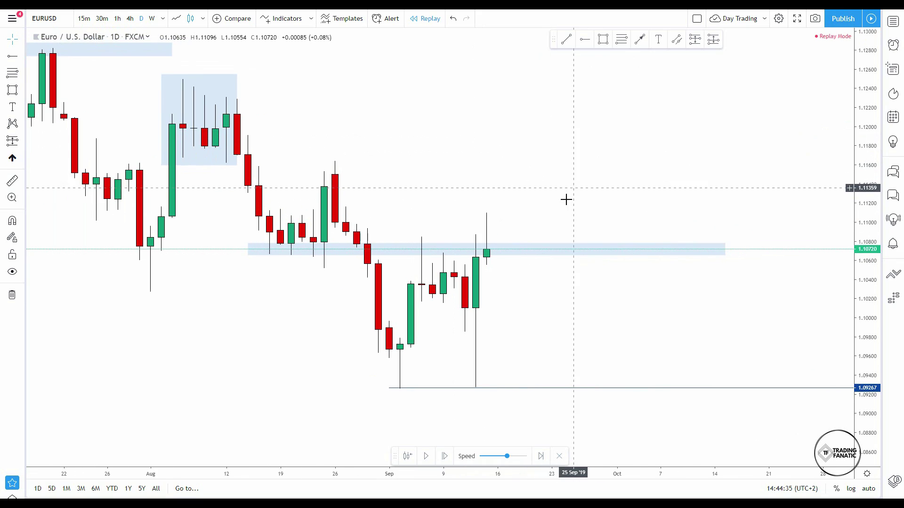
pyautogui.moveTo(504, 249); pyautogui.dragTo(656, 234)
pyautogui.click(638, 198)
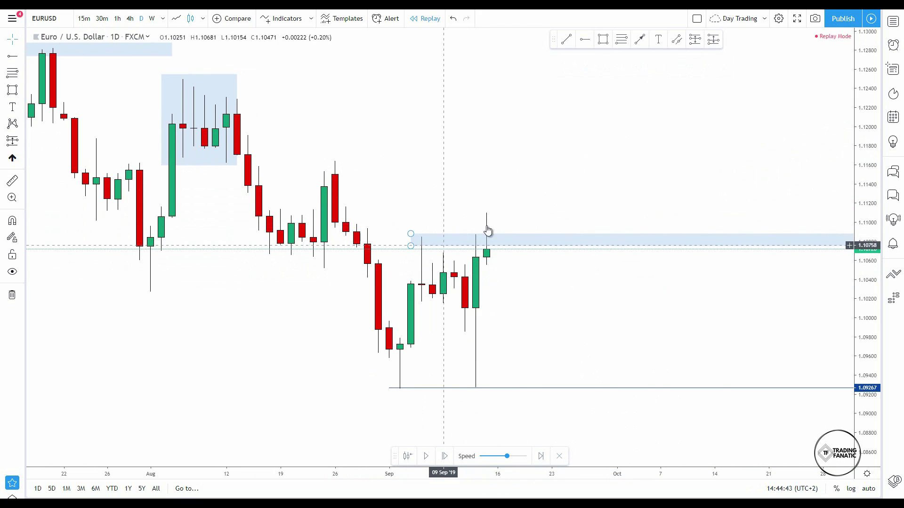
# Draw a Fibonacci retracement from the late August high at 1.11635 down to the September low at about 1.09265
pyautogui.scroll(-3, 829, 153)
pyautogui.click(622, 39)
pyautogui.click(434, 160)
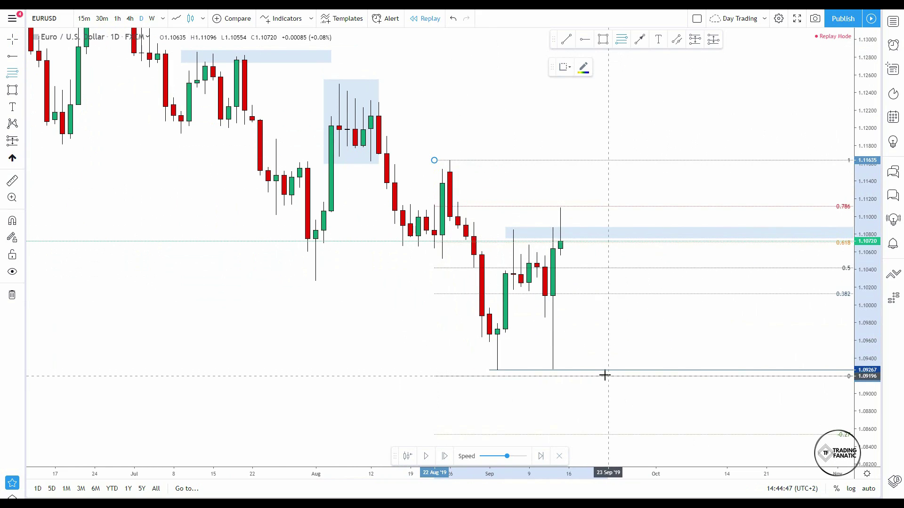
pyautogui.click(594, 284)
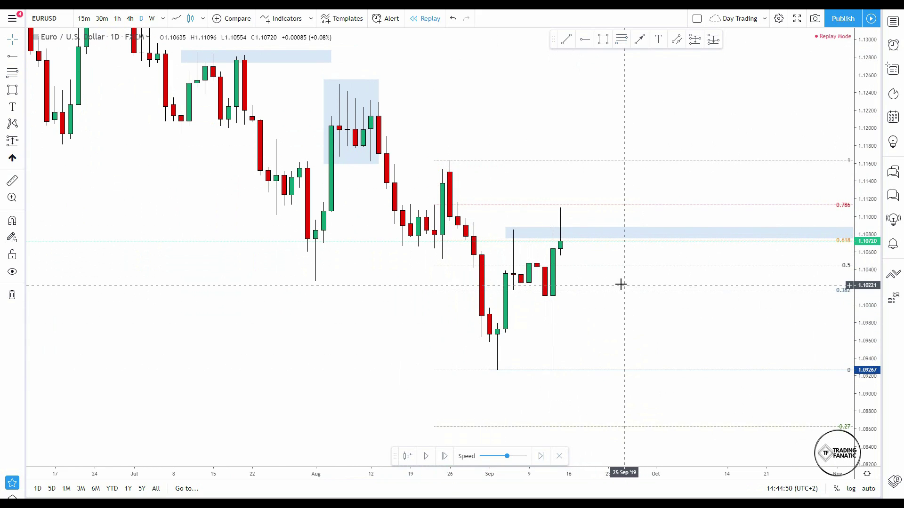
# Examine the latest candle against the 0.618 and 0.786 levels and select the Fibonacci retracement
pyautogui.scroll(3, 753, 306)
pyautogui.moveTo(861, 336); pyautogui.dragTo(861, 132)
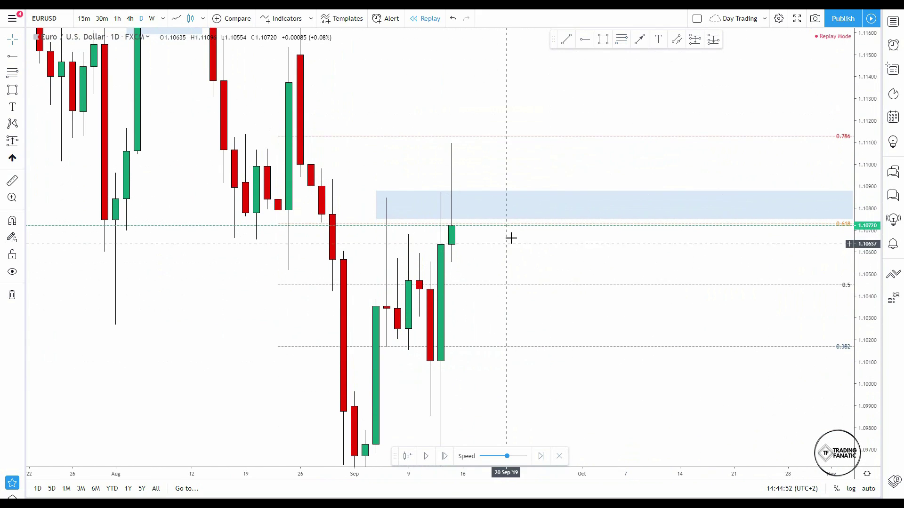
pyautogui.moveTo(859, 249); pyautogui.dragTo(859, 418)
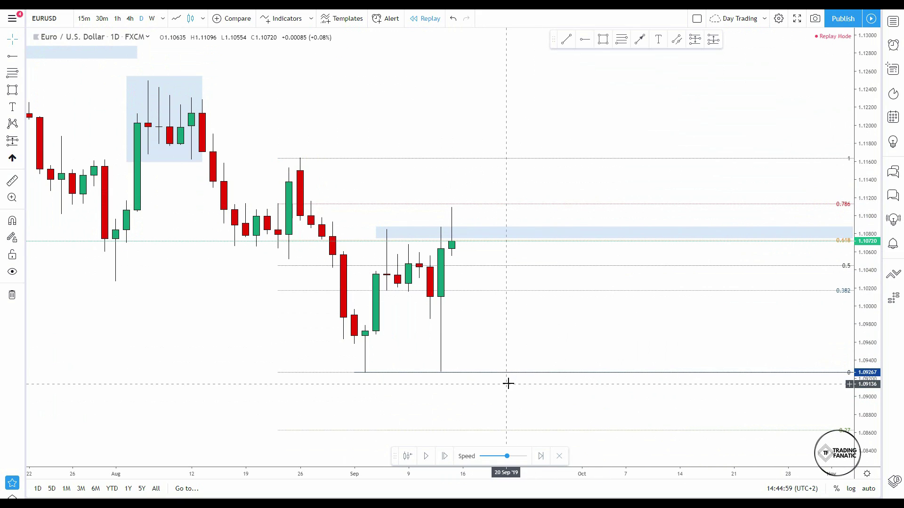
pyautogui.click(527, 206)
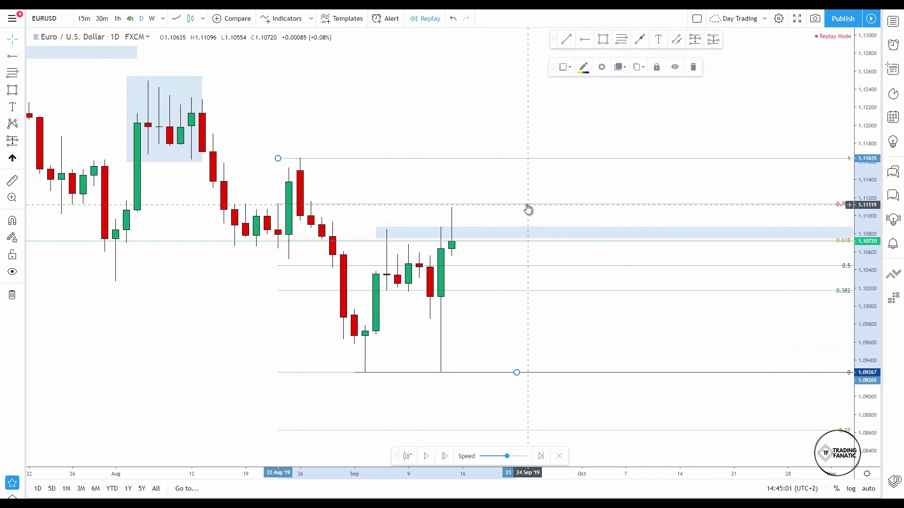
# Delete the Fibonacci retracement and switch the chart to the 4-hour timeframe
pyautogui.click(689, 66)
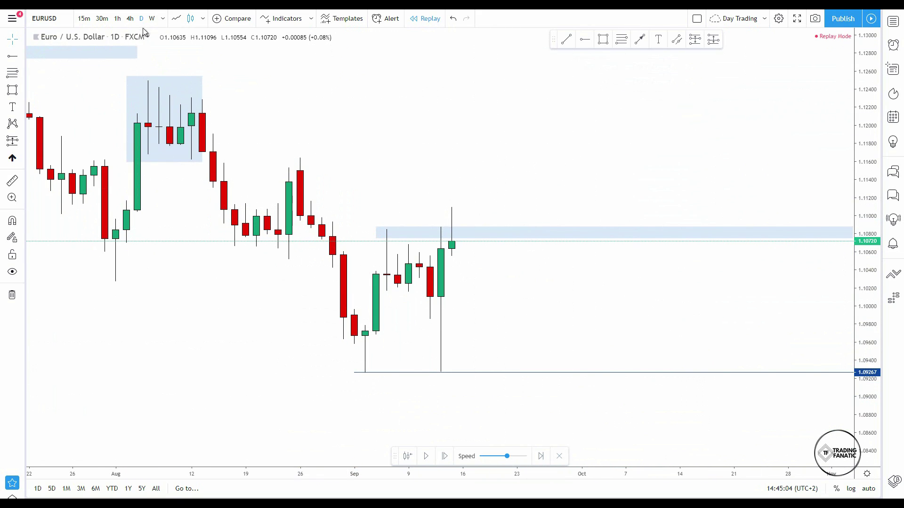
pyautogui.click(130, 19)
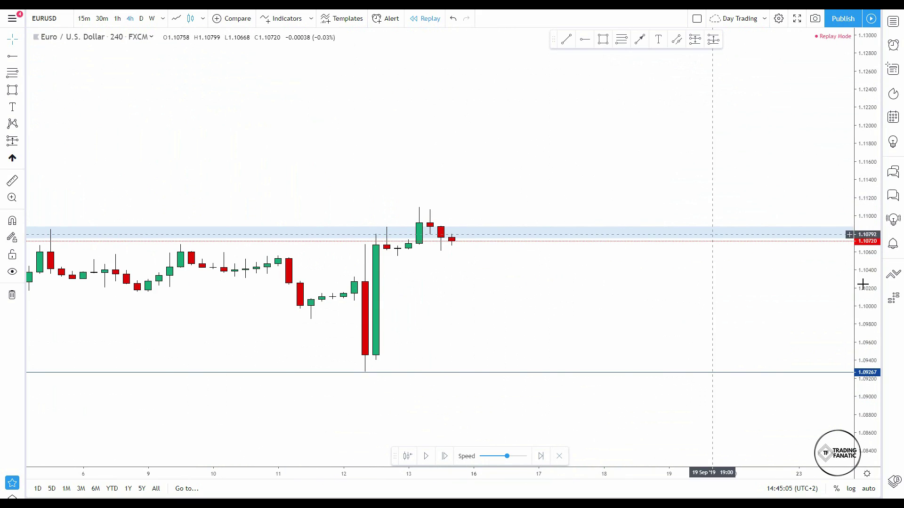
pyautogui.scroll(3, 753, 217)
pyautogui.moveTo(866, 248); pyautogui.dragTo(866, 212)
pyautogui.scroll(3, 724, 312)
pyautogui.moveTo(720, 305); pyautogui.dragTo(672, 245)
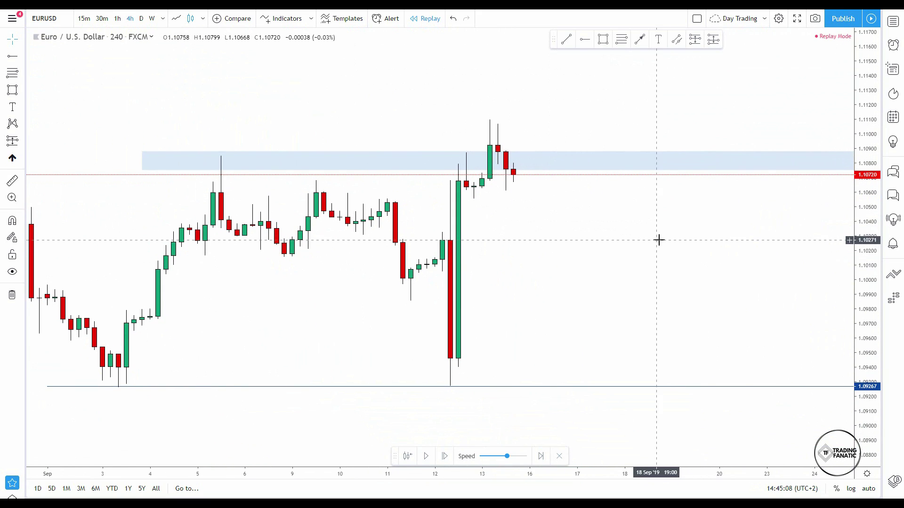
# Inspect the latest candles at the zone and advance the replay by one 4-hour candle
pyautogui.moveTo(579, 221); pyautogui.dragTo(563, 260)
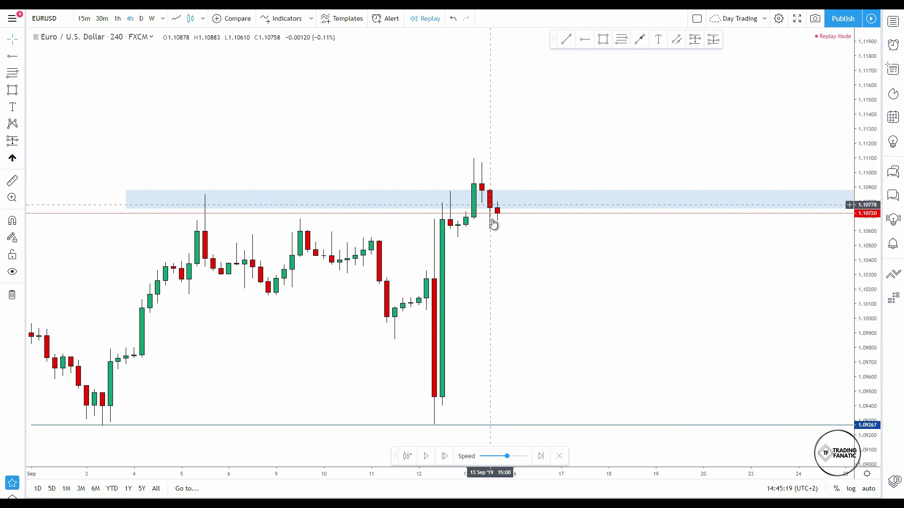
pyautogui.moveTo(585, 287); pyautogui.dragTo(536, 278)
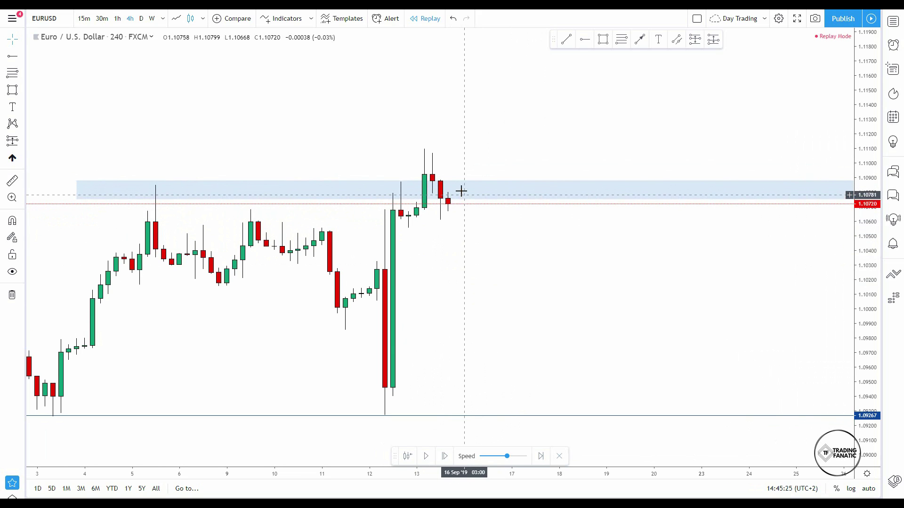
pyautogui.click(445, 457)
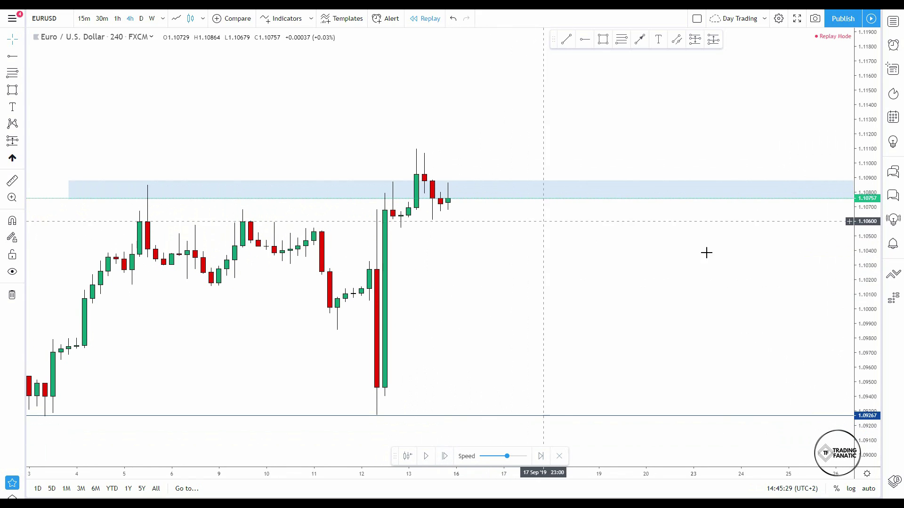
# Place a short position after the latest candle on 16 Sep '19, with entry at 1.10755 and stop loss at 1.11136
pyautogui.scroll(3, 708, 240)
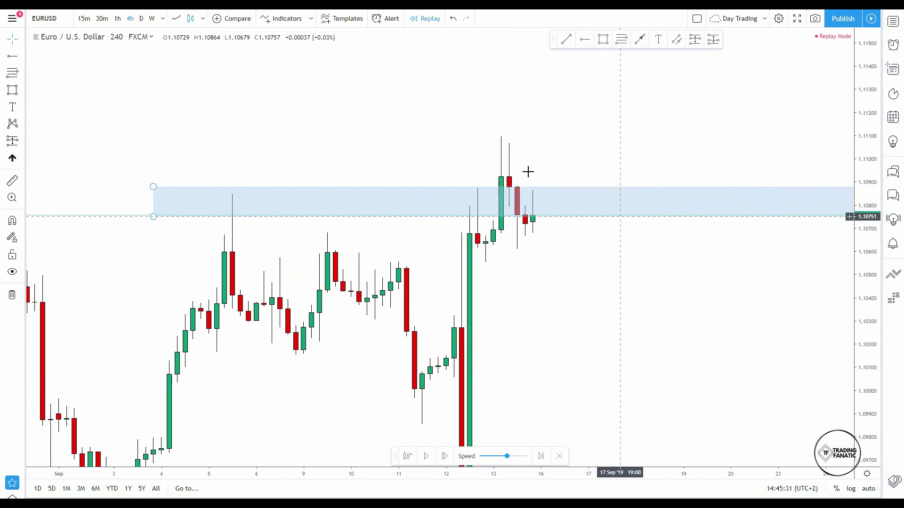
pyautogui.moveTo(612, 136); pyautogui.dragTo(529, 116)
pyautogui.click(508, 220)
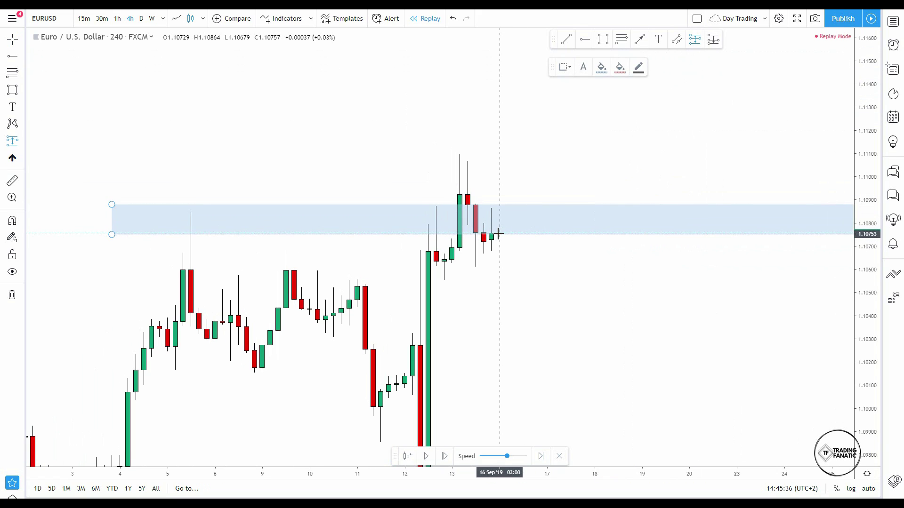
pyautogui.click(499, 233)
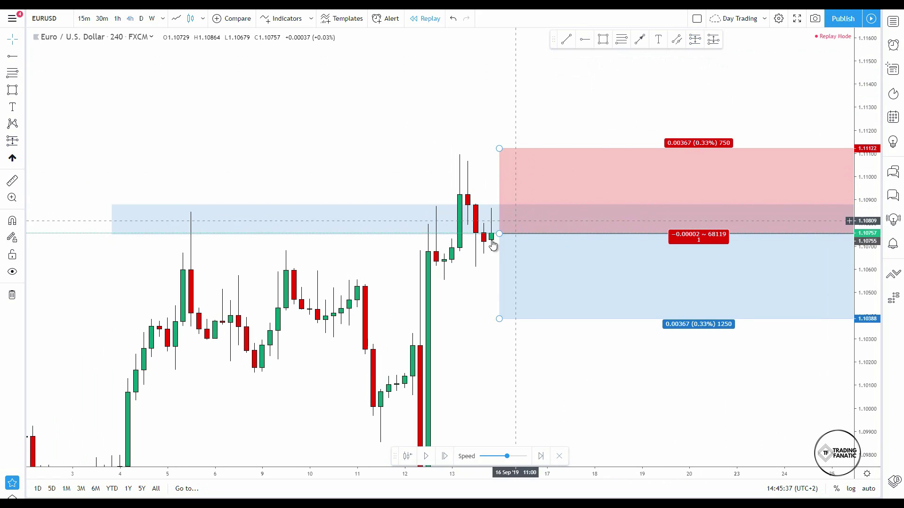
pyautogui.moveTo(499, 151); pyautogui.dragTo(412, 144)
# Measure the price distance from the top of the highest wick to the short position's stop level
pyautogui.click(464, 165)
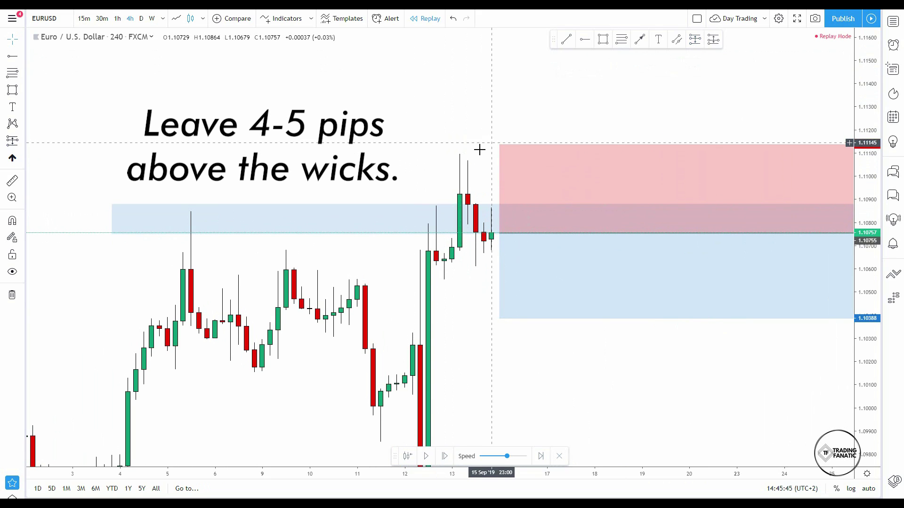
pyautogui.click(446, 154)
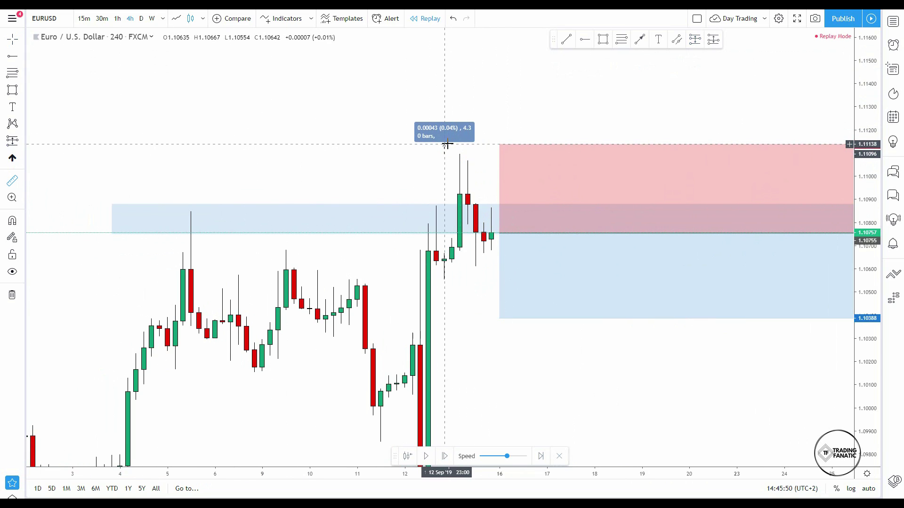
pyautogui.click(446, 142)
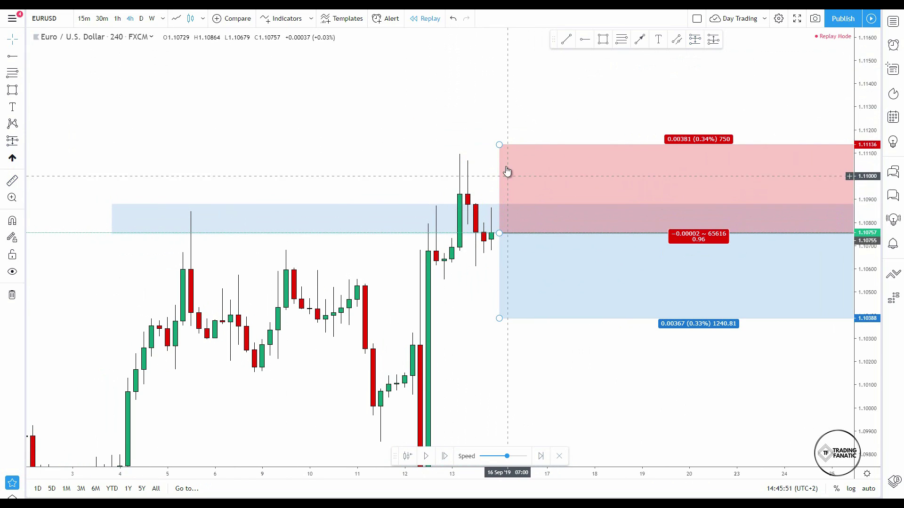
# Extend the short position's profit target down to 1.09456, just above the September lows
pyautogui.scroll(-3, 602, 85)
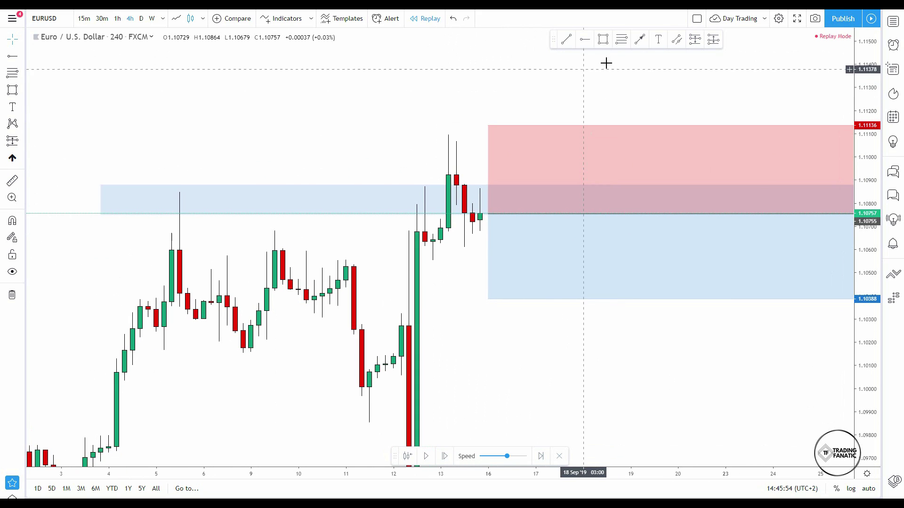
pyautogui.moveTo(865, 165); pyautogui.dragTo(865, 317)
pyautogui.moveTo(723, 336); pyautogui.dragTo(585, 292)
pyautogui.moveTo(652, 290); pyautogui.dragTo(612, 265)
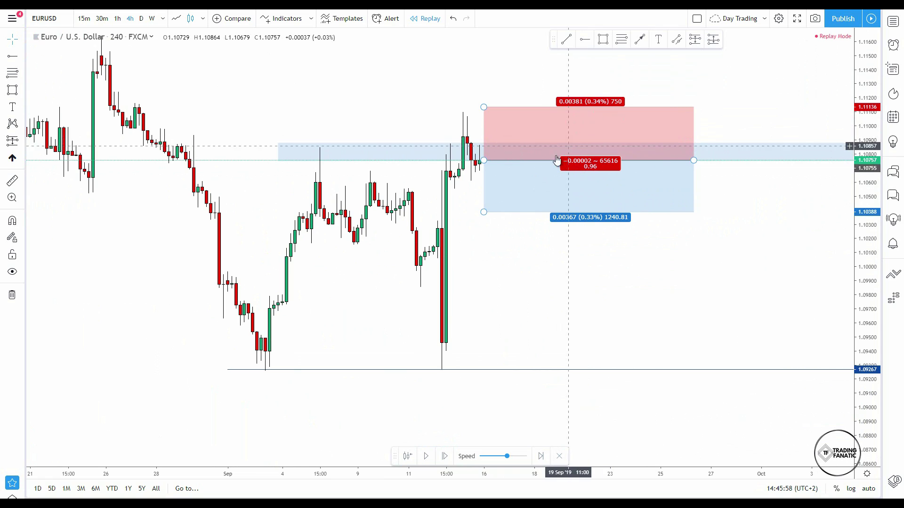
pyautogui.moveTo(484, 212); pyautogui.dragTo(484, 344)
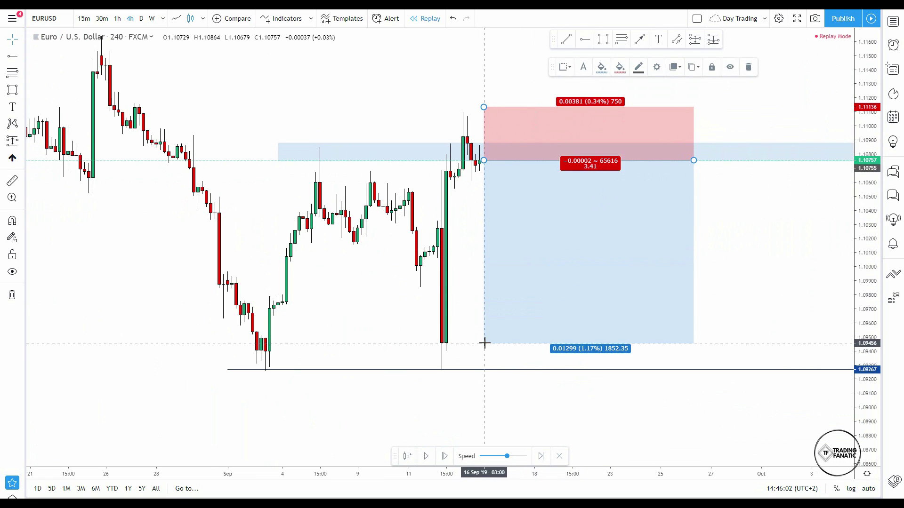
# Draw a thin rectangular zone from about 1.1092 to 1.1099, running from the recent peak across the stop area
pyautogui.moveTo(724, 242)
pyautogui.mouseDown()
pyautogui.moveTo(879, 271)
pyautogui.moveTo(826, 116)
pyautogui.mouseUp()
pyautogui.scroll(3, 873, 281)
pyautogui.moveTo(827, 212); pyautogui.dragTo(809, 204)
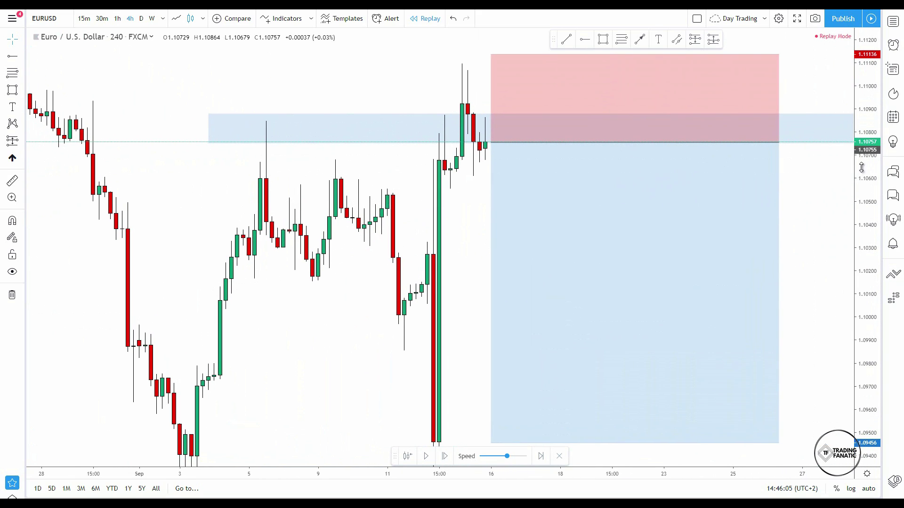
pyautogui.moveTo(861, 167); pyautogui.dragTo(861, 258)
pyautogui.moveTo(794, 201); pyautogui.dragTo(800, 250)
pyautogui.hotkey('alt', 'shift', 'r')
pyautogui.moveTo(450, 189); pyautogui.dragTo(738, 175)
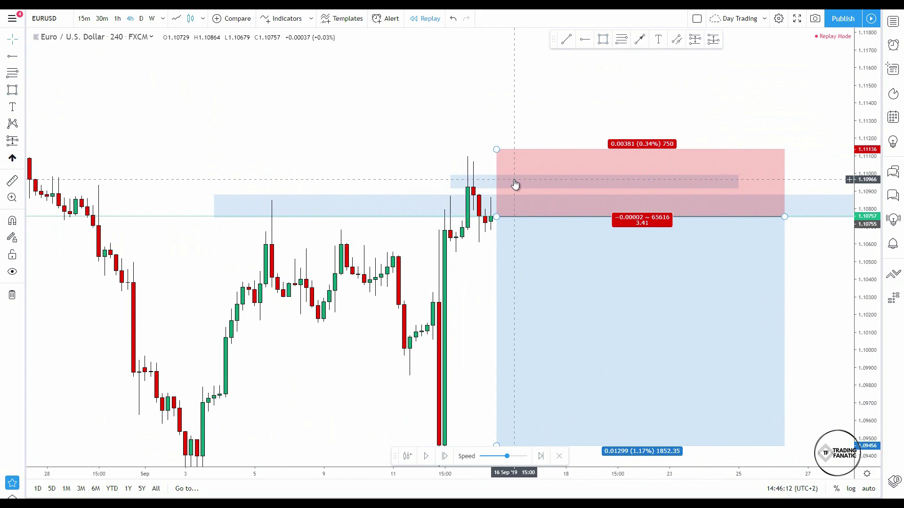
# Advance the replay by five 4-hour candles to follow the short trade
pyautogui.moveTo(532, 127); pyautogui.dragTo(539, 96)
pyautogui.scroll(2, 867, 204)
pyautogui.moveTo(869, 202); pyautogui.dragTo(869, 189)
pyautogui.moveTo(820, 268); pyautogui.dragTo(831, 243)
pyautogui.moveTo(863, 204); pyautogui.dragTo(863, 234)
pyautogui.scroll(-2, 849, 210)
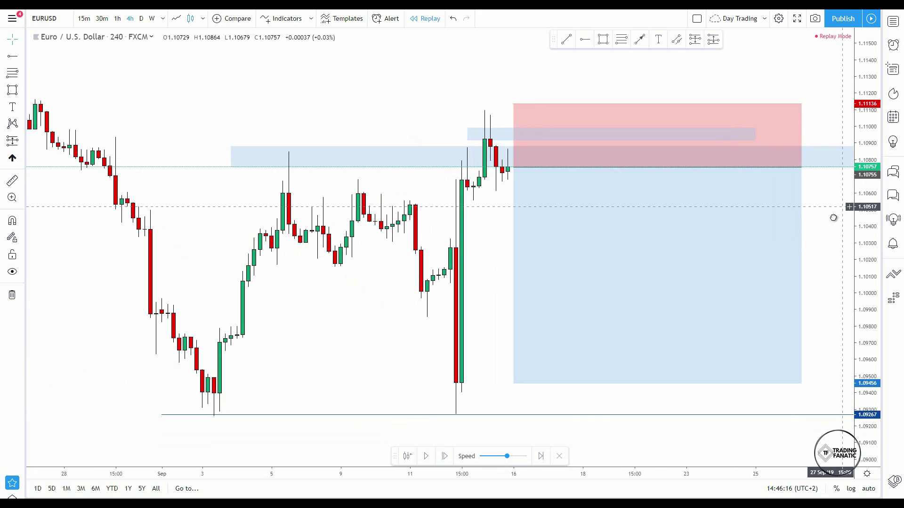
pyautogui.click(478, 199)
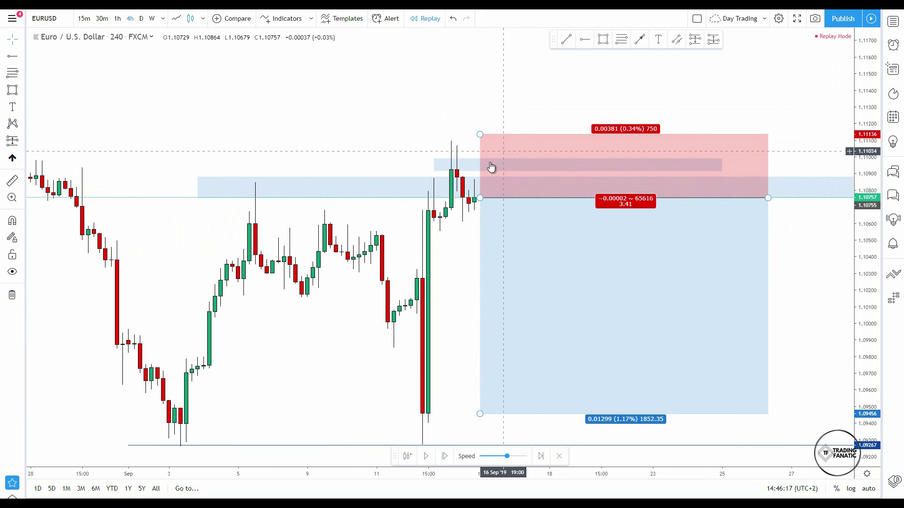
pyautogui.click(456, 444)
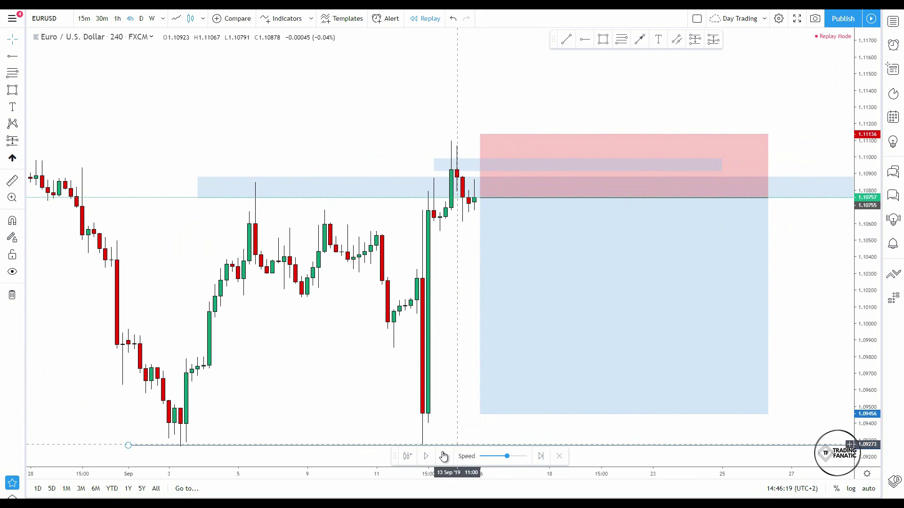
pyautogui.click(444, 456)
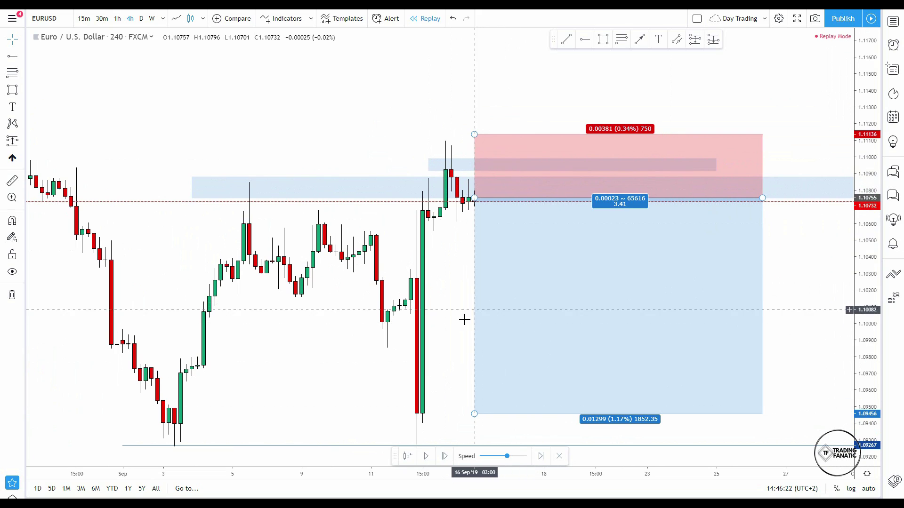
pyautogui.click(444, 456)
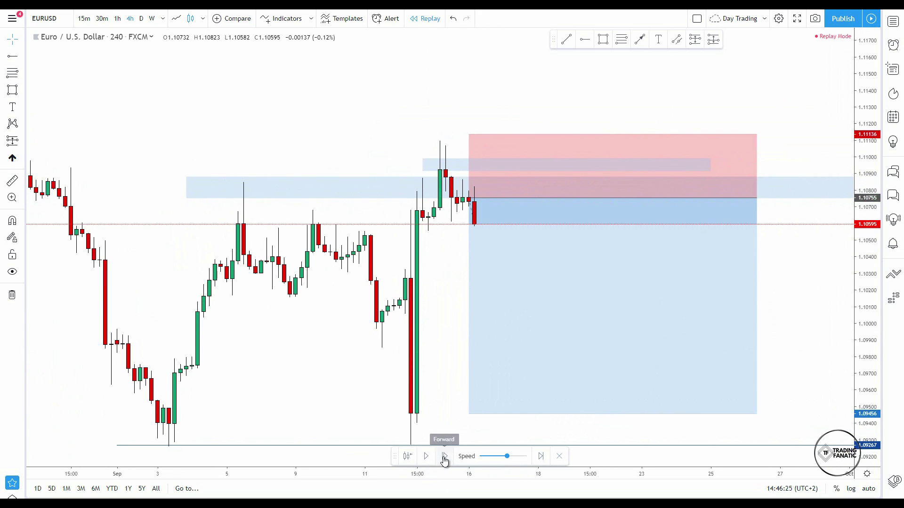
pyautogui.click(444, 456)
pyautogui.click(443, 459)
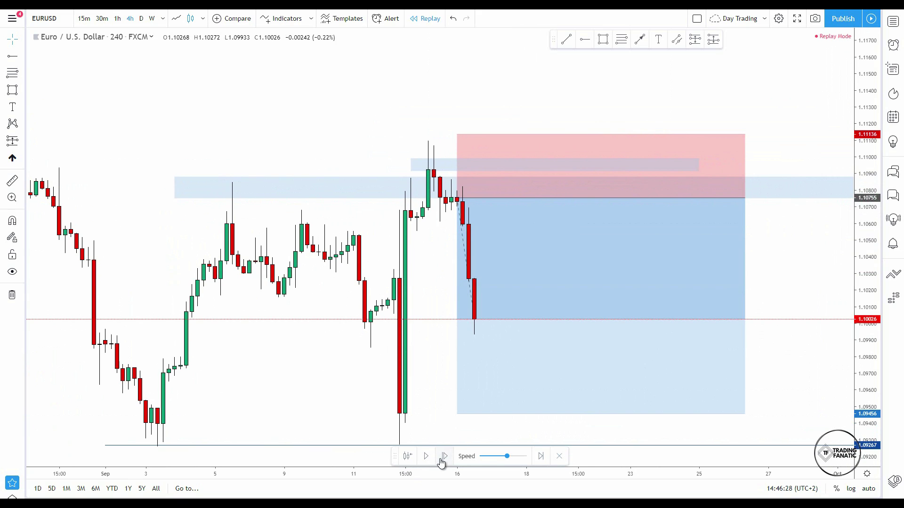
pyautogui.click(443, 458)
# Adjust the short position's target to 1.09466 and move its stop loss to breakeven at 1.10756
pyautogui.moveTo(450, 414)
pyautogui.mouseDown()
pyautogui.moveTo(445, 324)
pyautogui.moveTo(468, 412)
pyautogui.mouseUp()
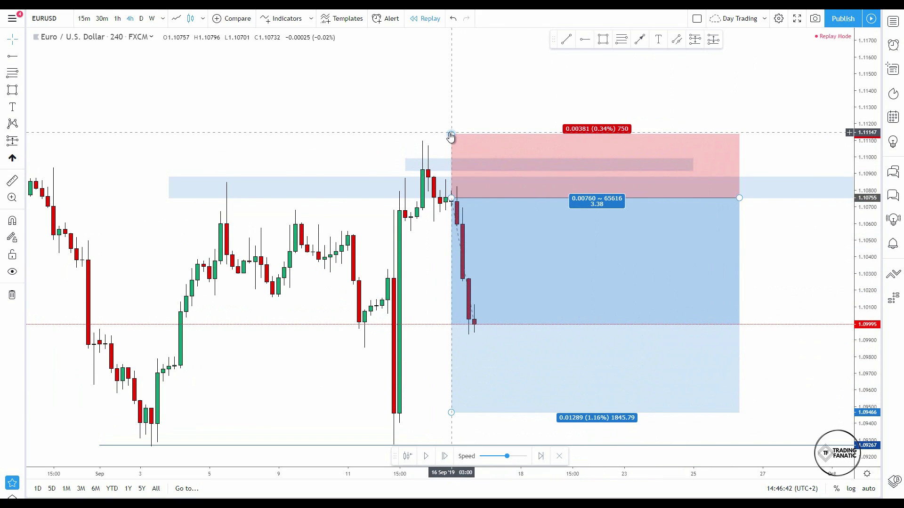
pyautogui.moveTo(450, 136); pyautogui.dragTo(456, 212)
pyautogui.moveTo(783, 271)
pyautogui.mouseDown()
pyautogui.moveTo(792, 236)
pyautogui.moveTo(777, 266)
pyautogui.mouseUp()
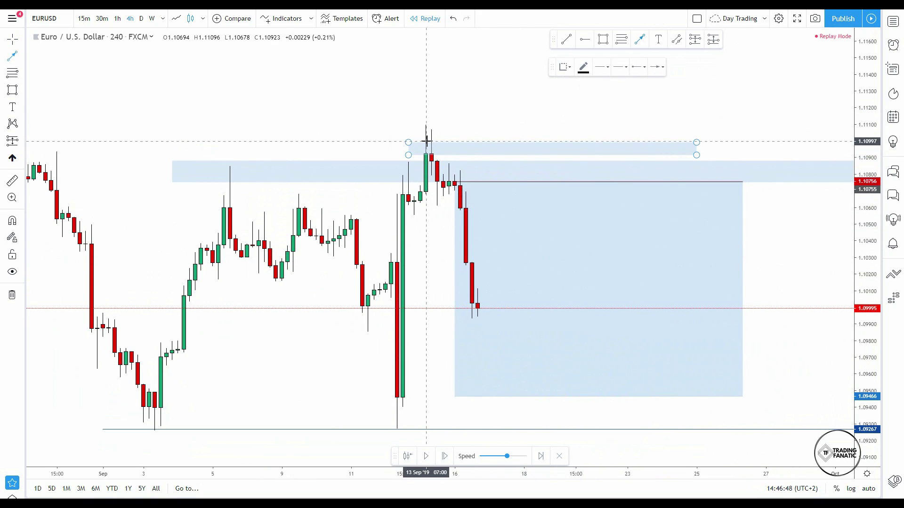
# Draw a rising arrow from about 1.1000 to 1.1041, and advance the replay until price reaches the 1.09466 target
pyautogui.click(550, 239)
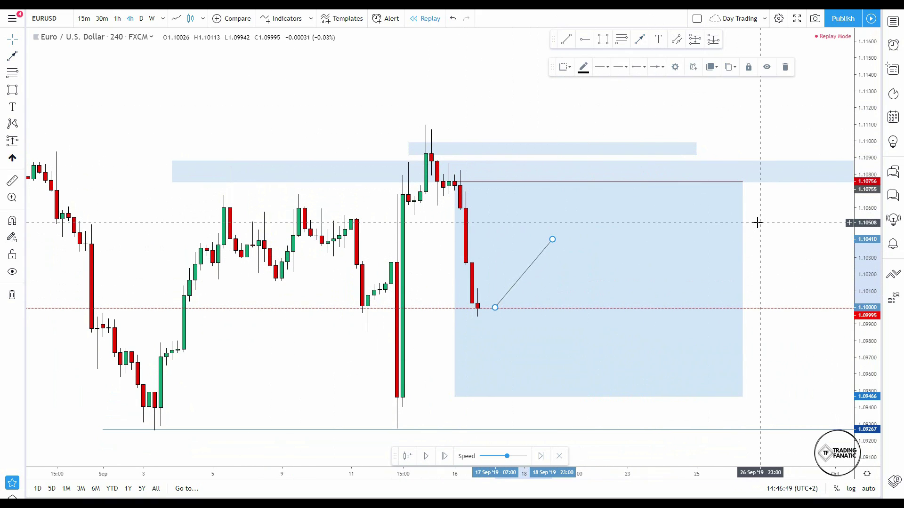
pyautogui.click(448, 459)
pyautogui.click(449, 460)
pyautogui.click(451, 460)
pyautogui.click(451, 459)
pyautogui.click(451, 460)
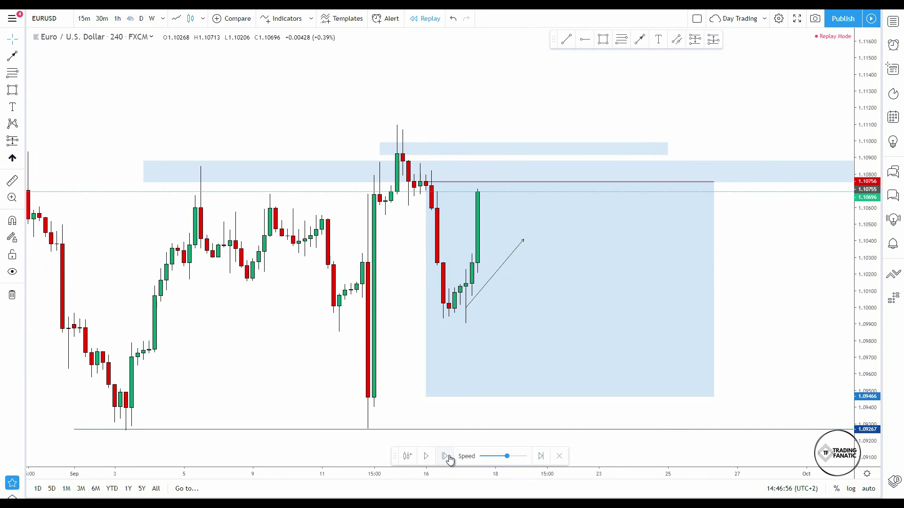
pyautogui.click(445, 459)
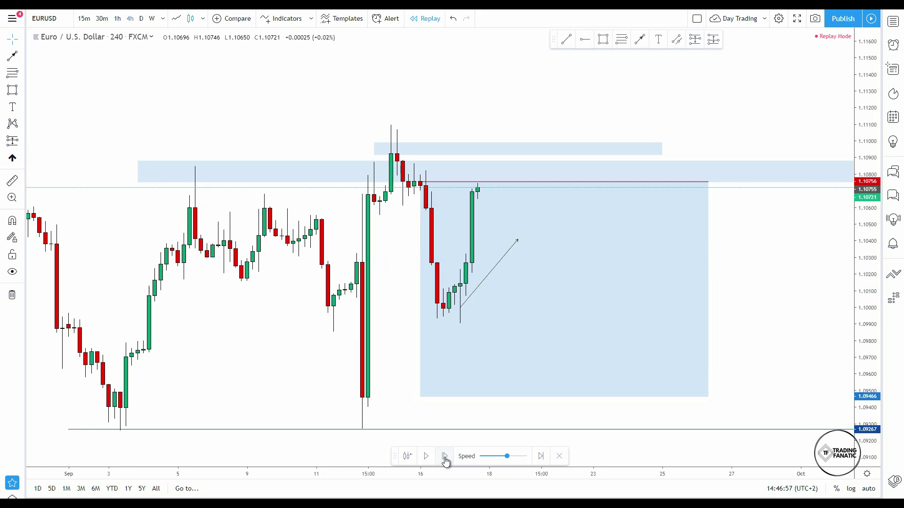
pyautogui.click(448, 459)
pyautogui.click(446, 460)
pyautogui.click(445, 461)
pyautogui.click(445, 463)
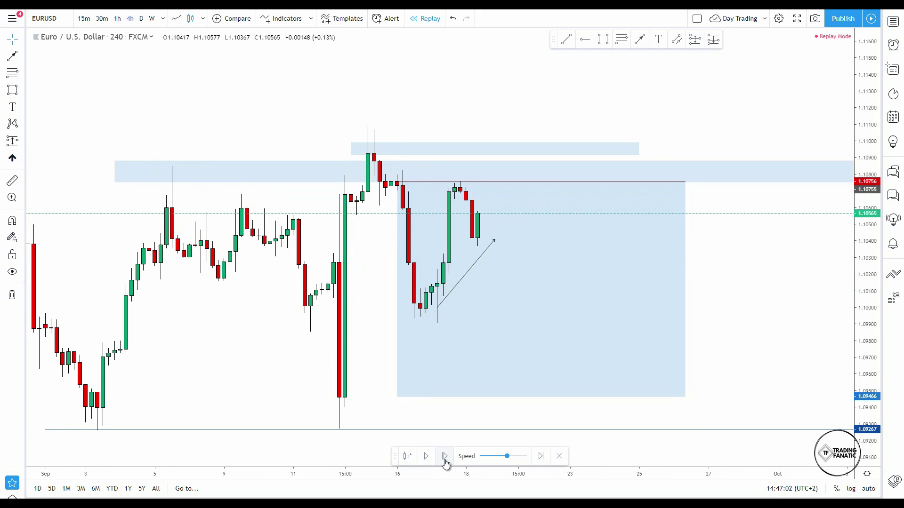
pyautogui.click(445, 462)
pyautogui.click(445, 463)
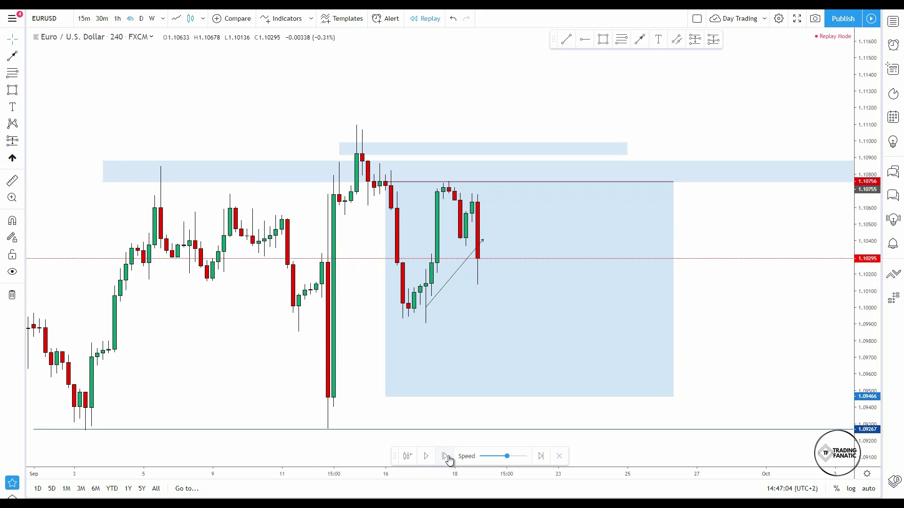
pyautogui.click(446, 460)
pyautogui.click(445, 461)
pyautogui.click(444, 461)
pyautogui.click(444, 461)
pyautogui.click(444, 461)
pyautogui.click(444, 462)
pyautogui.click(443, 464)
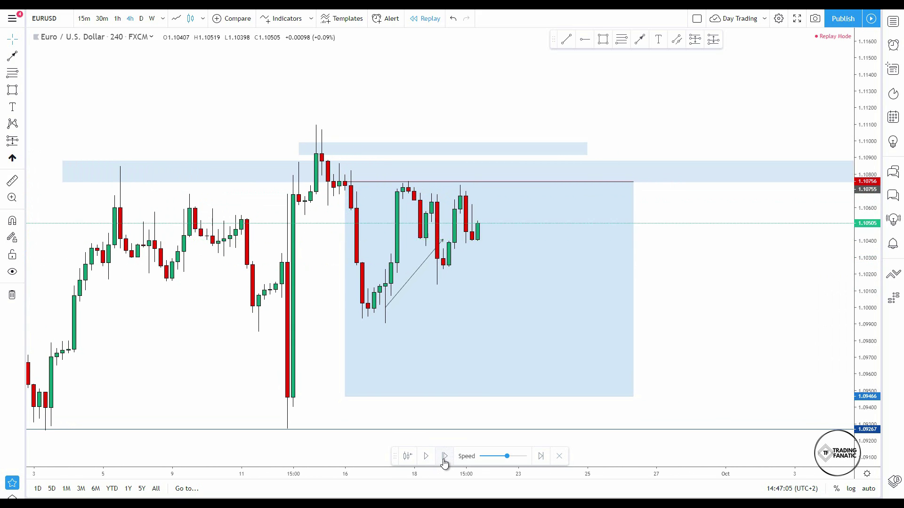
pyautogui.doubleClick(443, 463)
pyautogui.doubleClick(444, 463)
pyautogui.doubleClick(444, 463)
pyautogui.doubleClick(444, 463)
pyautogui.doubleClick(444, 463)
pyautogui.doubleClick(444, 464)
pyautogui.click(444, 463)
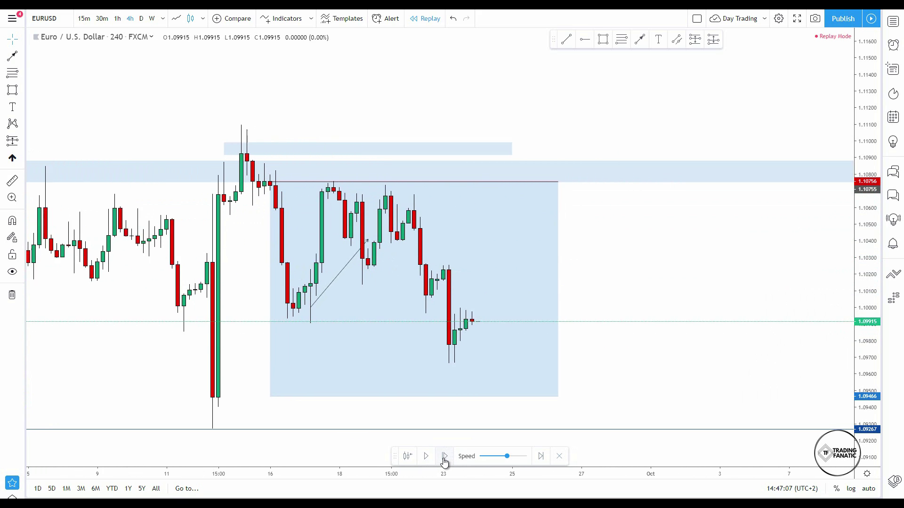
pyautogui.doubleClick(444, 464)
pyautogui.click(444, 463)
pyautogui.doubleClick(444, 463)
pyautogui.click(444, 463)
pyautogui.doubleClick(443, 463)
pyautogui.doubleClick(444, 463)
pyautogui.click(444, 463)
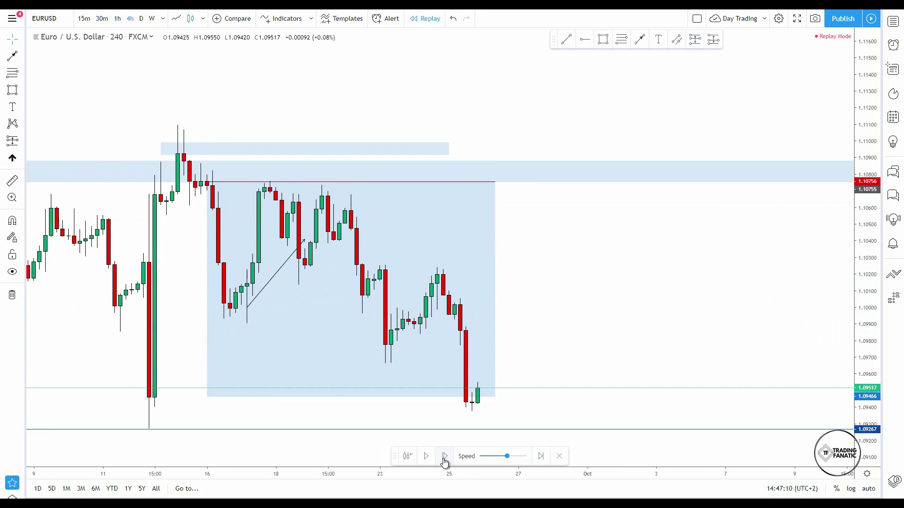
# Extend the short position's end to about 27 Sep '19 and examine the candle highs near the breakeven stop
pyautogui.moveTo(495, 182); pyautogui.dragTo(541, 185)
pyautogui.moveTo(593, 224); pyautogui.dragTo(695, 246)
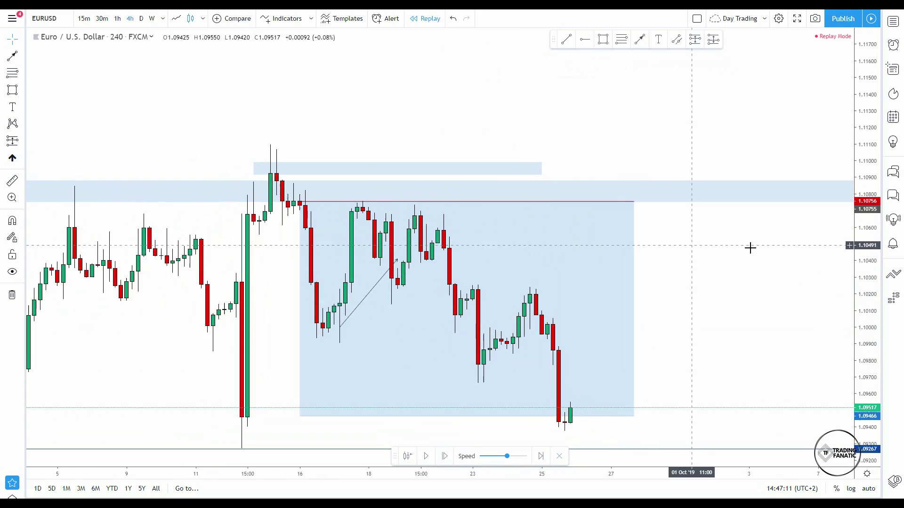
pyautogui.moveTo(859, 323); pyautogui.dragTo(813, 47)
pyautogui.click(400, 134)
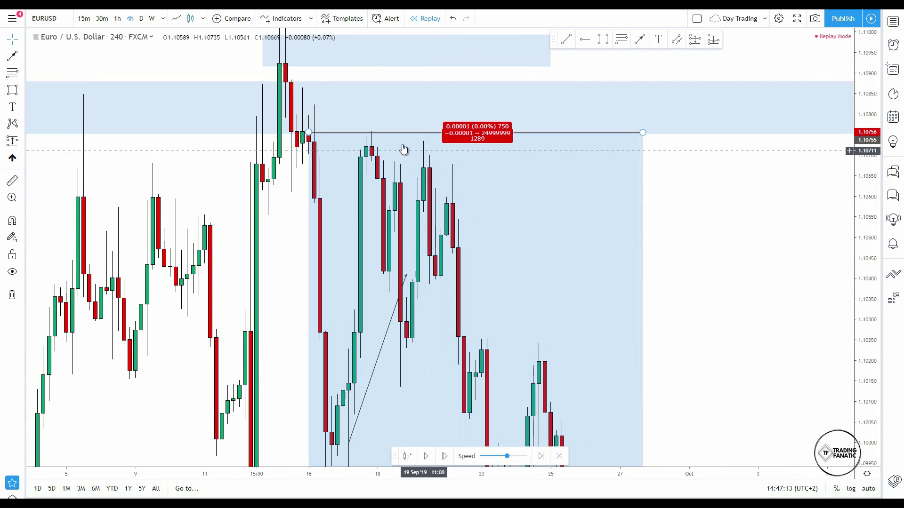
# Remove all drawings from the 4-hour chart
pyautogui.moveTo(857, 222); pyautogui.dragTo(720, 443)
pyautogui.moveTo(678, 307); pyautogui.dragTo(753, 253)
pyautogui.scroll(-6, 774, 244)
pyautogui.moveTo(806, 224); pyautogui.dragTo(627, 270)
pyautogui.rightClick(611, 246)
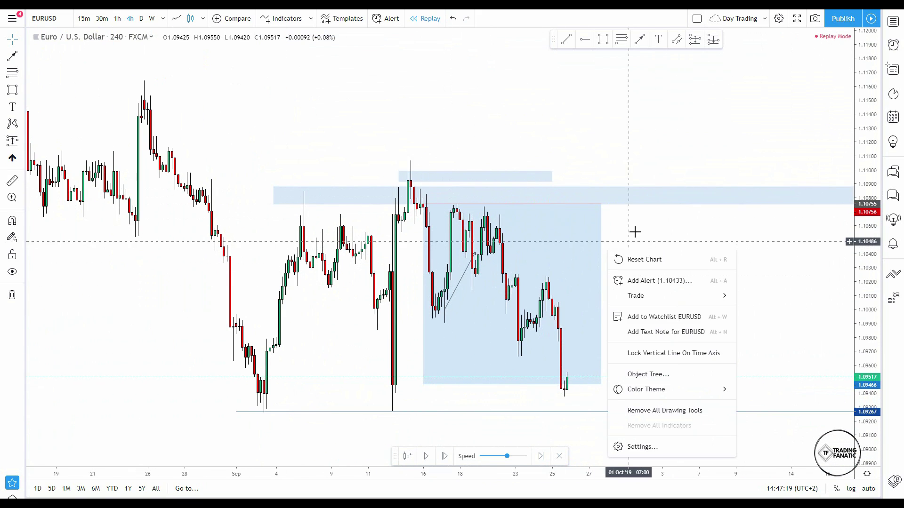
pyautogui.rightClick(633, 229)
pyautogui.click(691, 388)
# Switch the EURUSD chart to the daily timeframe and exit replay mode
pyautogui.click(141, 18)
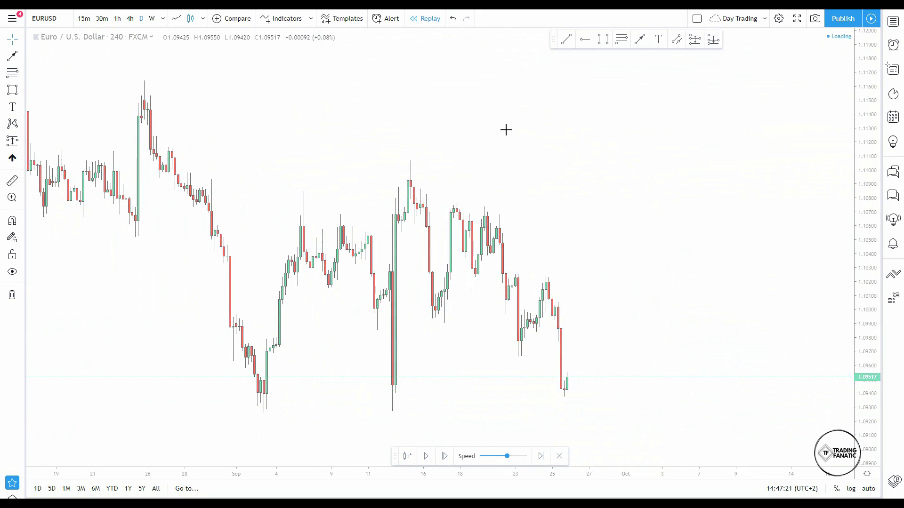
pyautogui.click(559, 456)
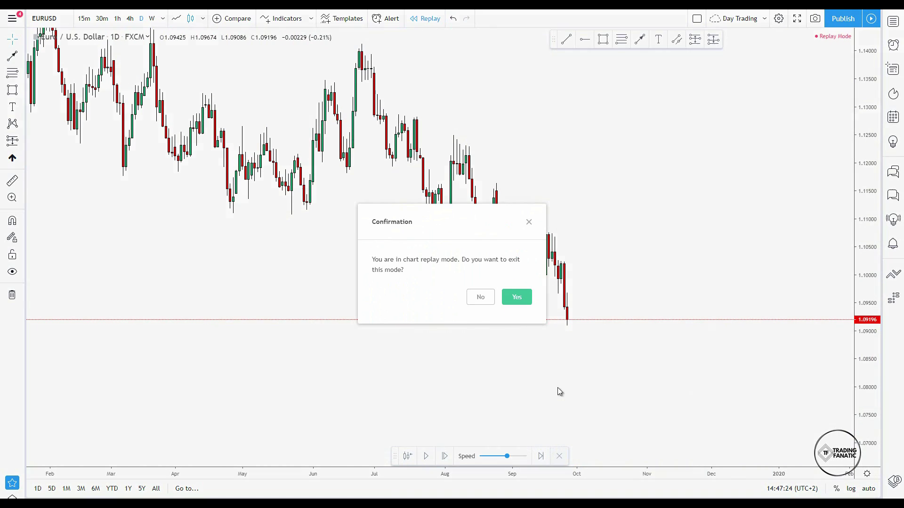
pyautogui.click(518, 297)
# Examine the daily price history from October 2019 back to mid-2017 for trending and consolidating structures
pyautogui.moveTo(648, 292); pyautogui.dragTo(452, 317)
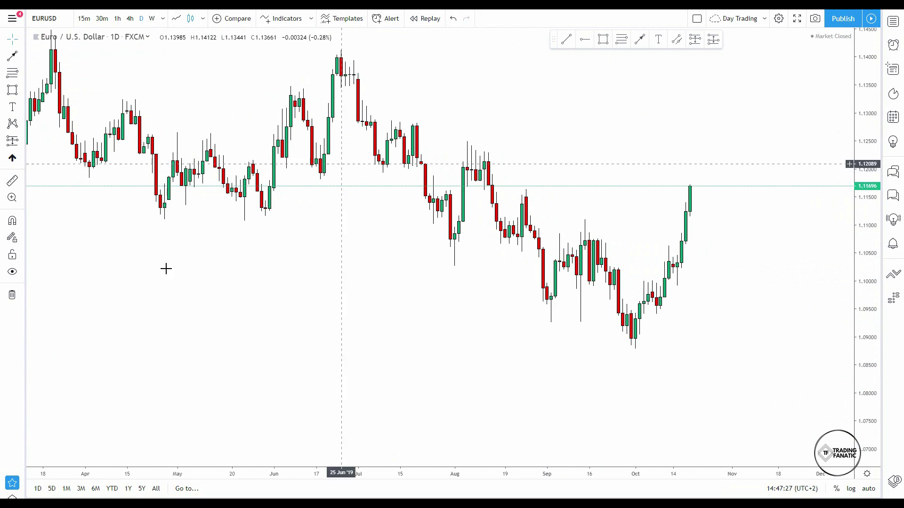
pyautogui.moveTo(190, 250); pyautogui.dragTo(659, 317)
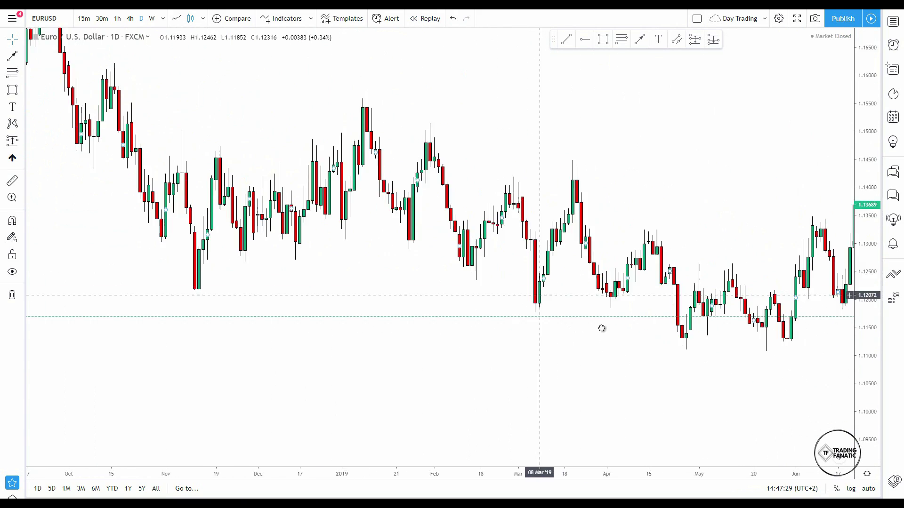
pyautogui.moveTo(293, 120); pyautogui.dragTo(611, 224)
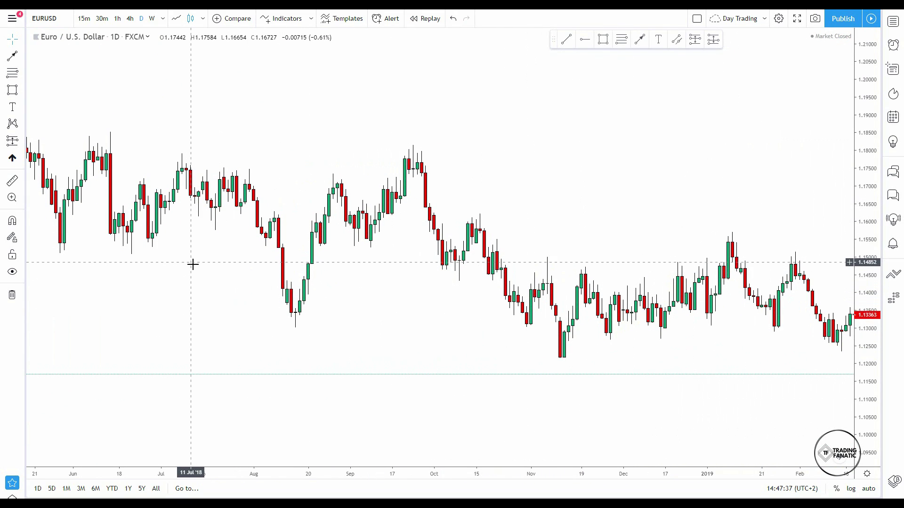
pyautogui.moveTo(178, 275); pyautogui.dragTo(622, 308)
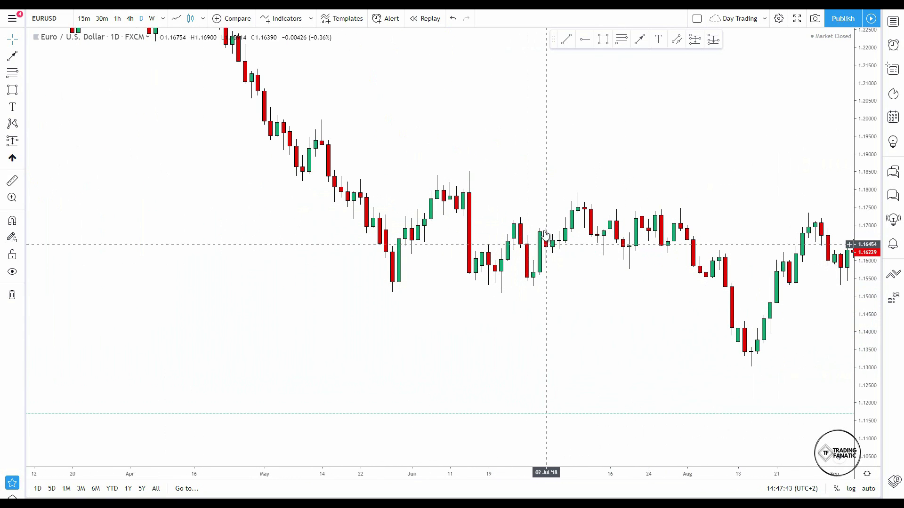
pyautogui.moveTo(463, 117); pyautogui.dragTo(629, 260)
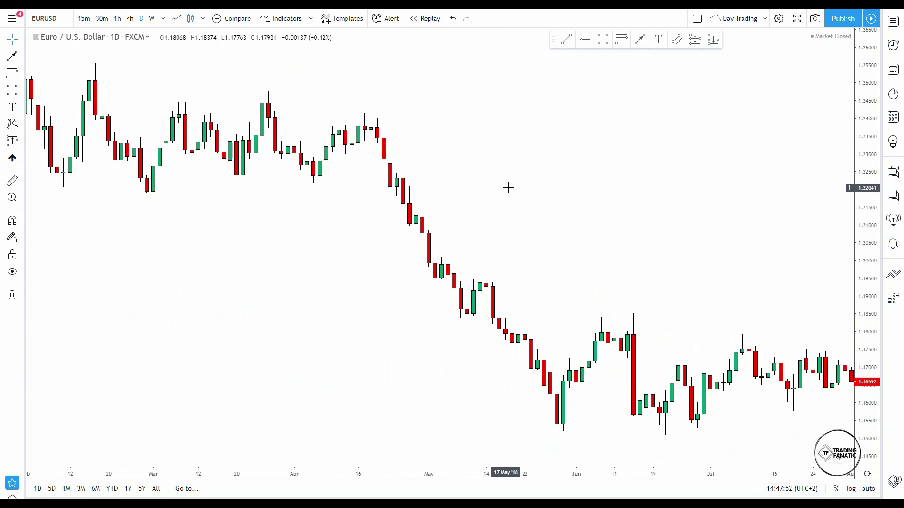
pyautogui.hscroll(-7, 726, 239)
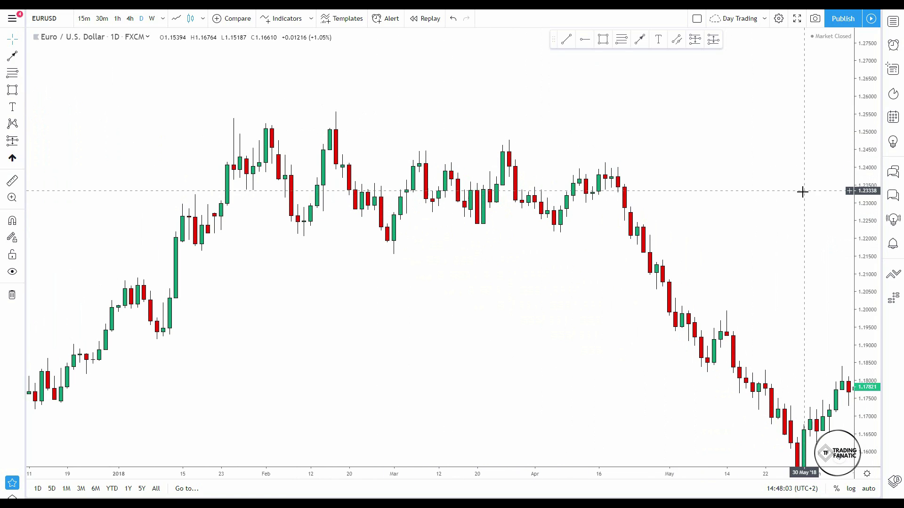
pyautogui.scroll(-3, 679, 133)
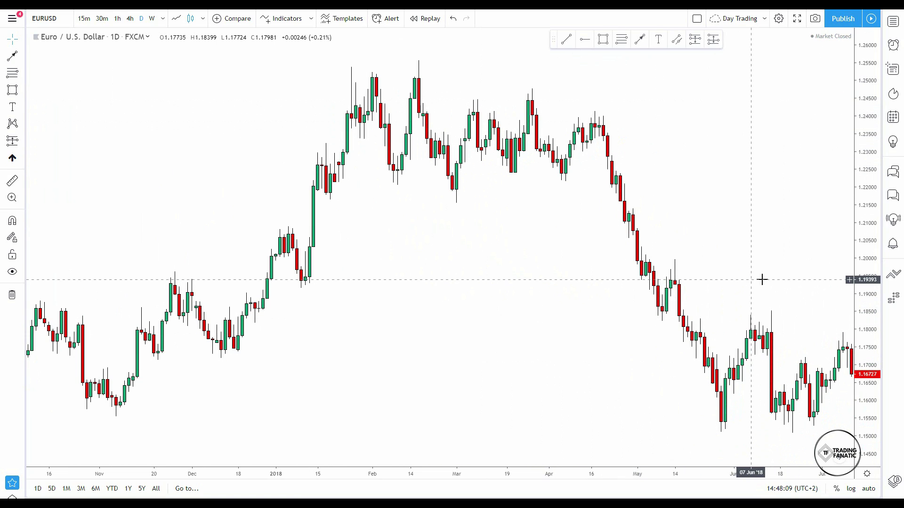
pyautogui.moveTo(298, 309); pyautogui.dragTo(573, 300)
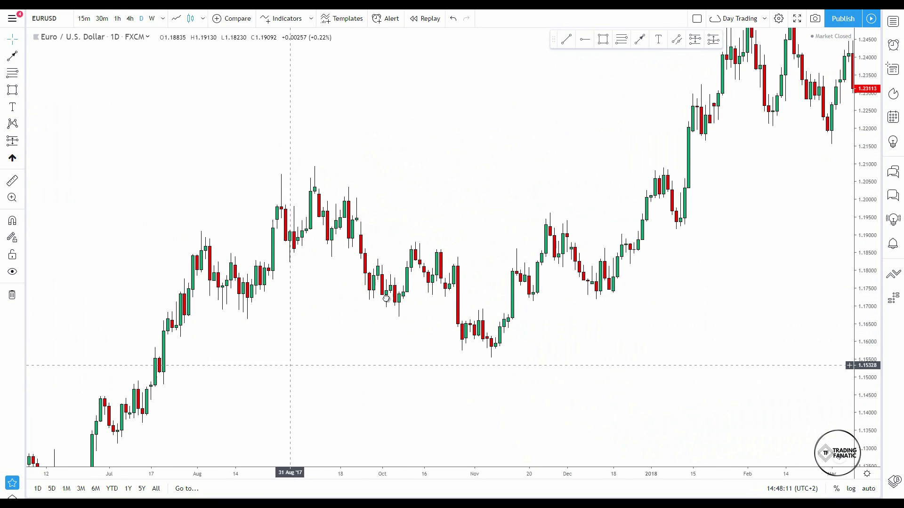
pyautogui.moveTo(289, 365); pyautogui.dragTo(478, 239)
pyautogui.moveTo(332, 381); pyautogui.dragTo(510, 288)
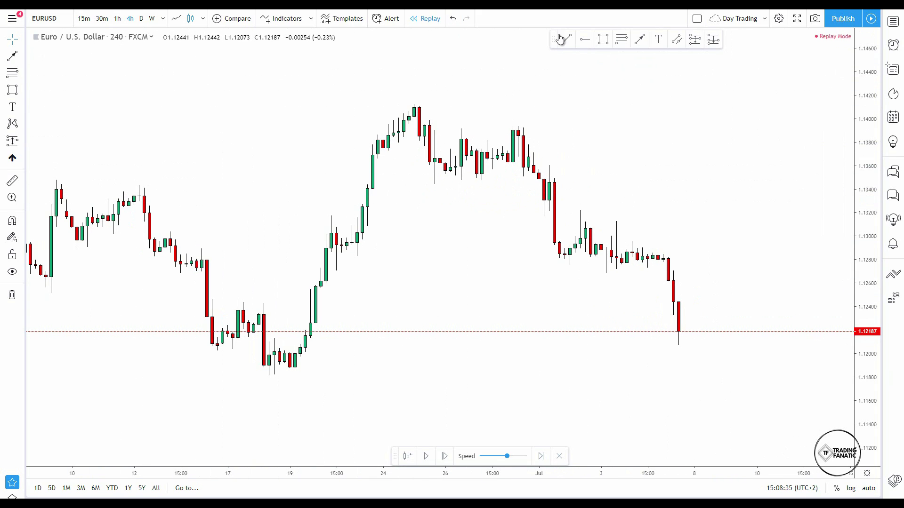
# Draw a rising trend line from about 1.1177 to 1.1439 along the late June rally, and box the consolidation between about 1.1348 and 1.1413
pyautogui.click(300, 380)
pyautogui.click(445, 73)
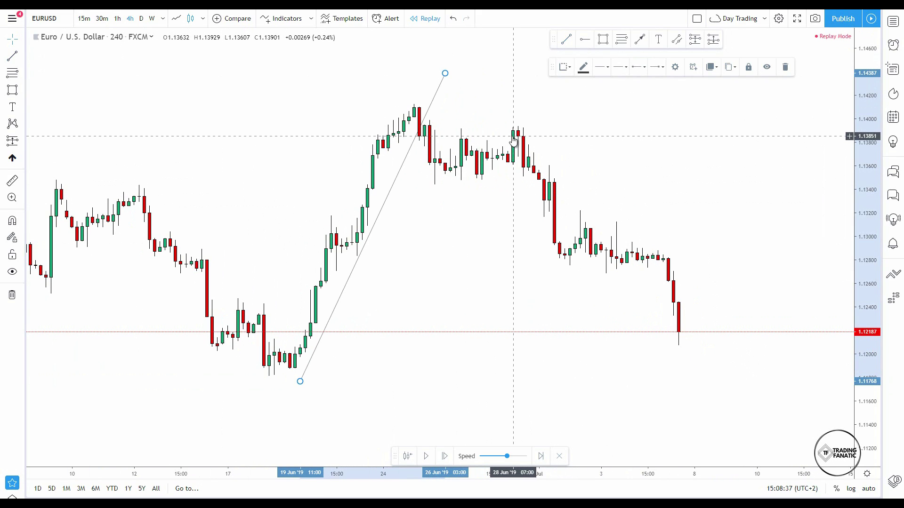
pyautogui.click(602, 39)
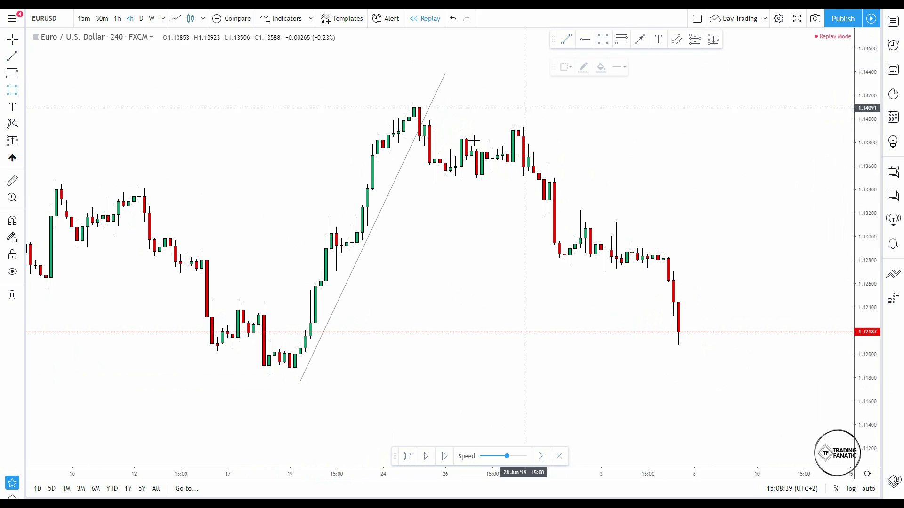
pyautogui.click(377, 179)
pyautogui.click(627, 102)
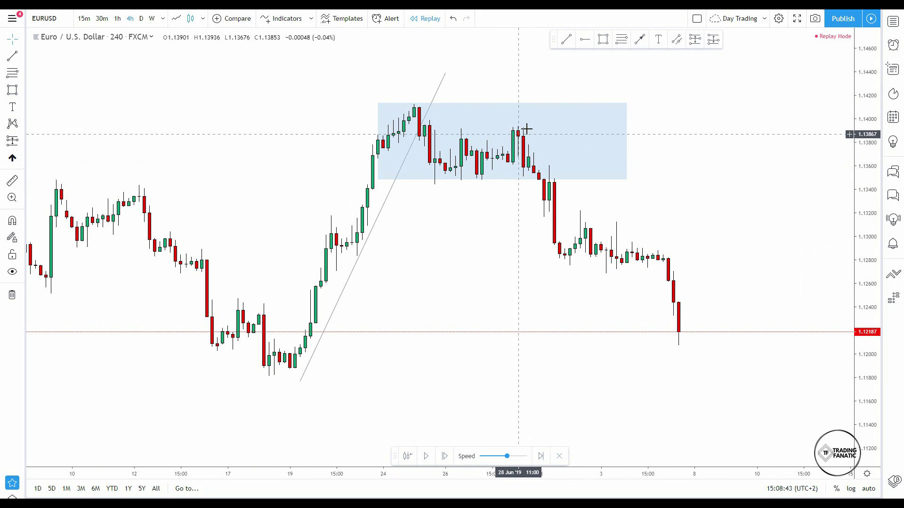
pyautogui.moveTo(864, 256); pyautogui.dragTo(864, 176)
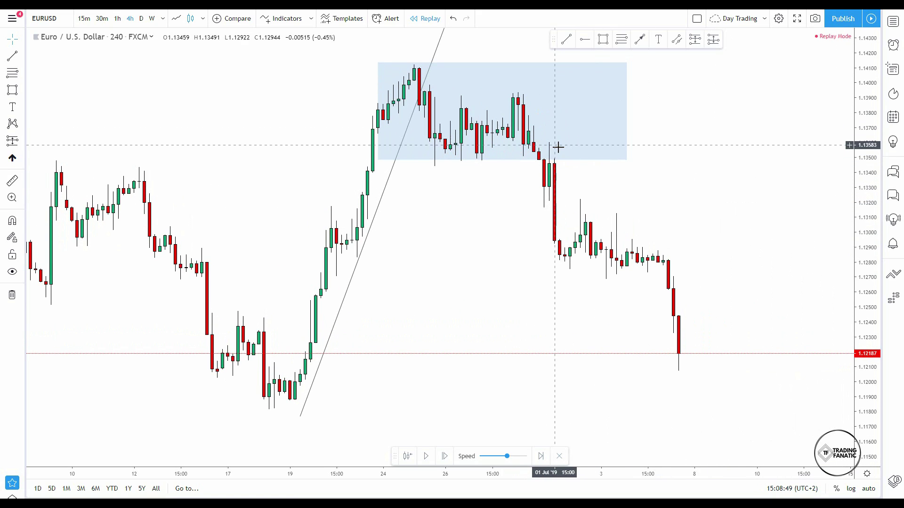
# On the 1-hour chart, place a short position at 1.13350 on 1 Jul '19 with its stop at 1.13639 and target at 1.12749
pyautogui.click(118, 18)
pyautogui.scroll(-4, 582, 174)
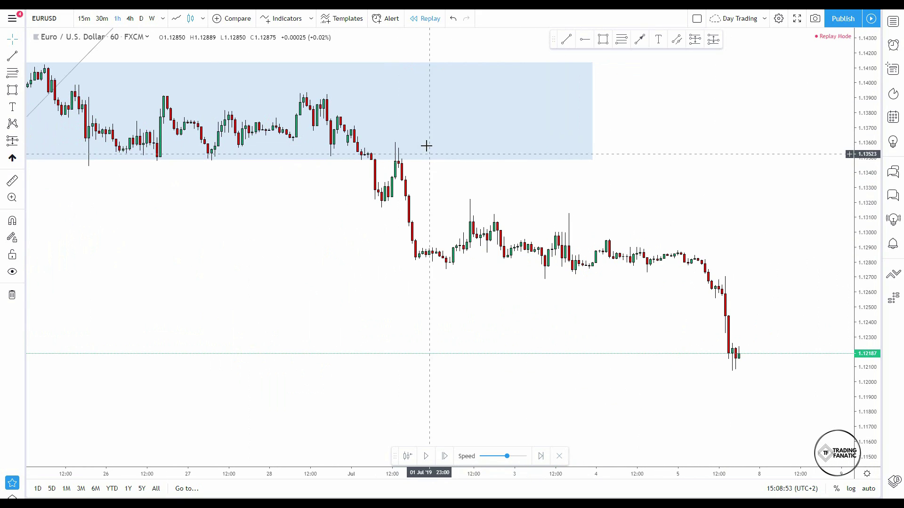
pyautogui.moveTo(449, 181); pyautogui.dragTo(619, 204)
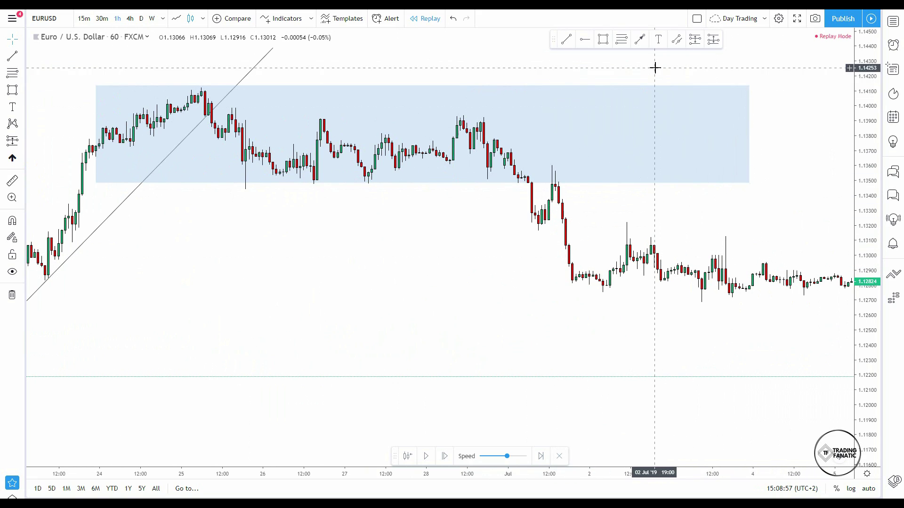
pyautogui.click(694, 39)
pyautogui.click(552, 203)
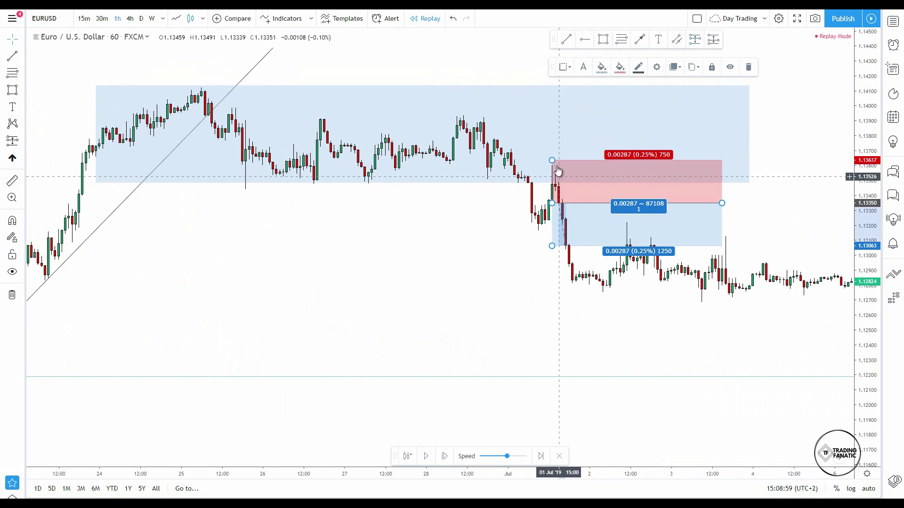
pyautogui.moveTo(553, 161); pyautogui.dragTo(539, 160)
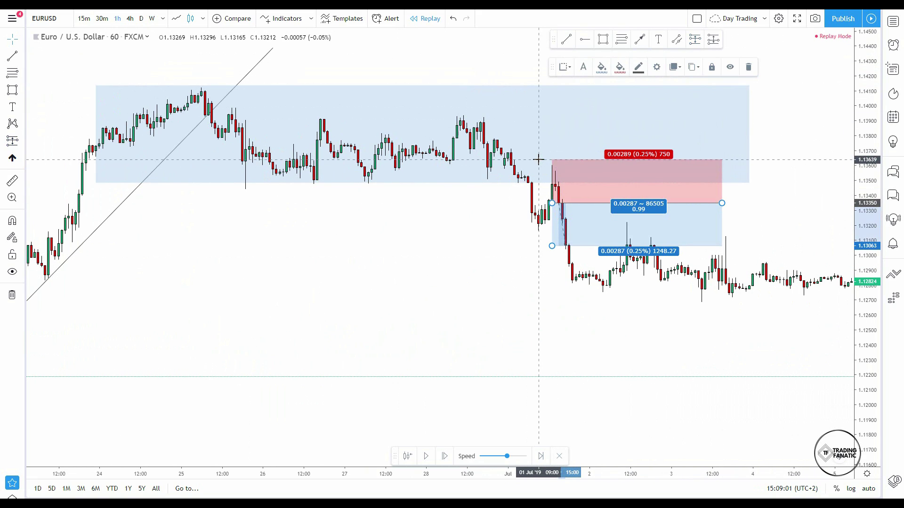
pyautogui.click(538, 160)
pyautogui.moveTo(515, 319); pyautogui.dragTo(408, 239)
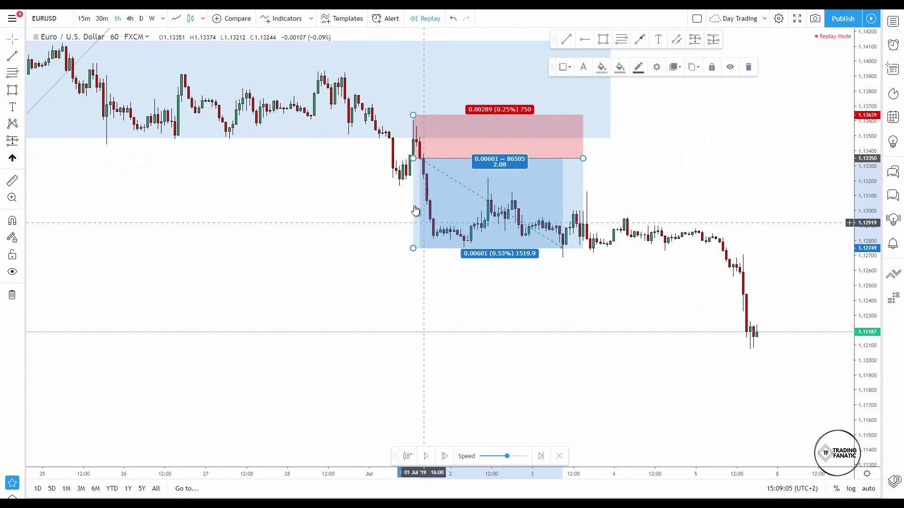
# Delete the short position and return to the 4-hour timeframe
pyautogui.click(748, 67)
pyautogui.click(129, 18)
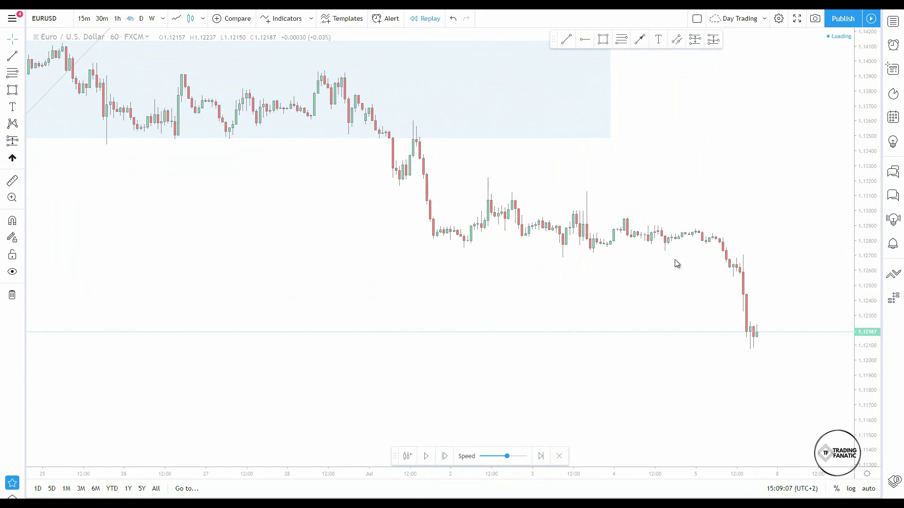
pyautogui.moveTo(860, 231); pyautogui.dragTo(860, 288)
pyautogui.moveTo(706, 198); pyautogui.dragTo(521, 214)
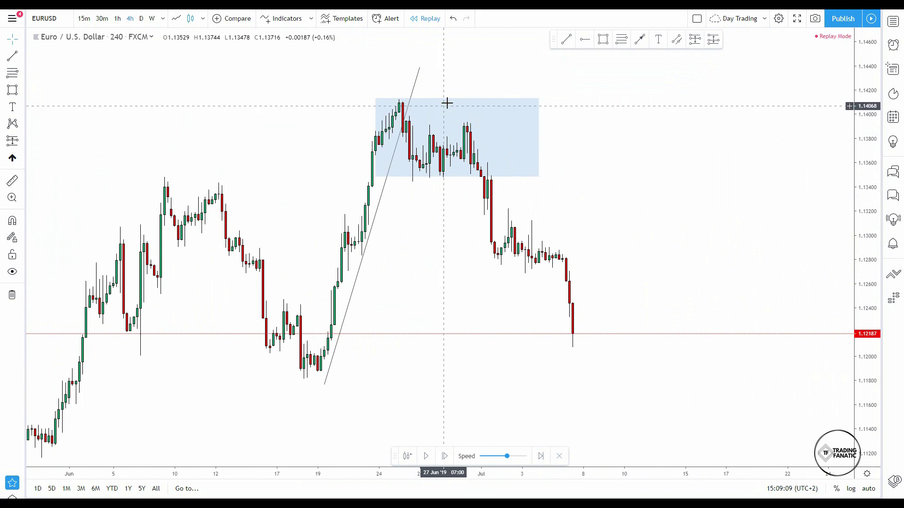
# Draw two converging trend lines around the early July consolidation, the upper from about 1.1320 to 1.1285 and the lower from about 1.1277 to 1.1272
pyautogui.moveTo(516, 259); pyautogui.dragTo(490, 215)
pyautogui.click(566, 40)
pyautogui.click(478, 167)
pyautogui.click(546, 209)
pyautogui.click(566, 40)
pyautogui.click(465, 219)
pyautogui.click(553, 225)
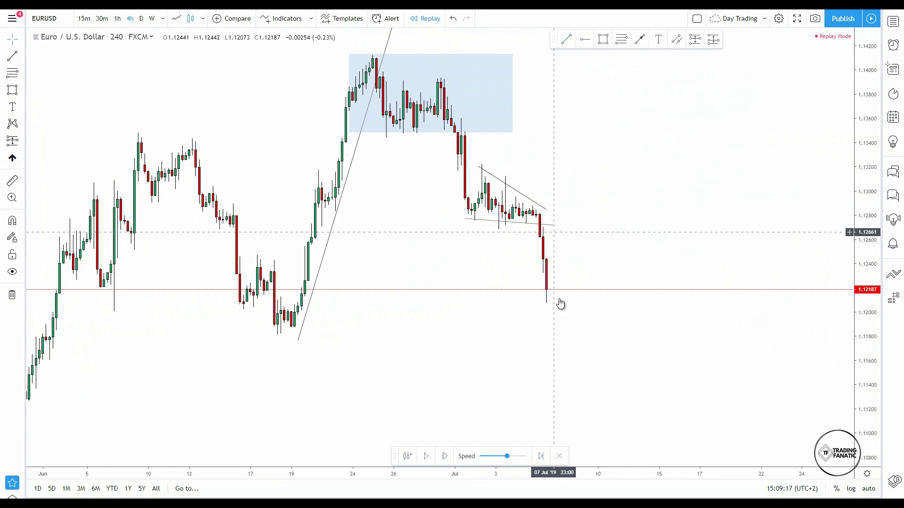
# Clear all drawings and mark the early July range with thin rectangle zones at about 1.1272–1.1277 and 1.1308–1.1313
pyautogui.rightClick(530, 173)
pyautogui.click(600, 329)
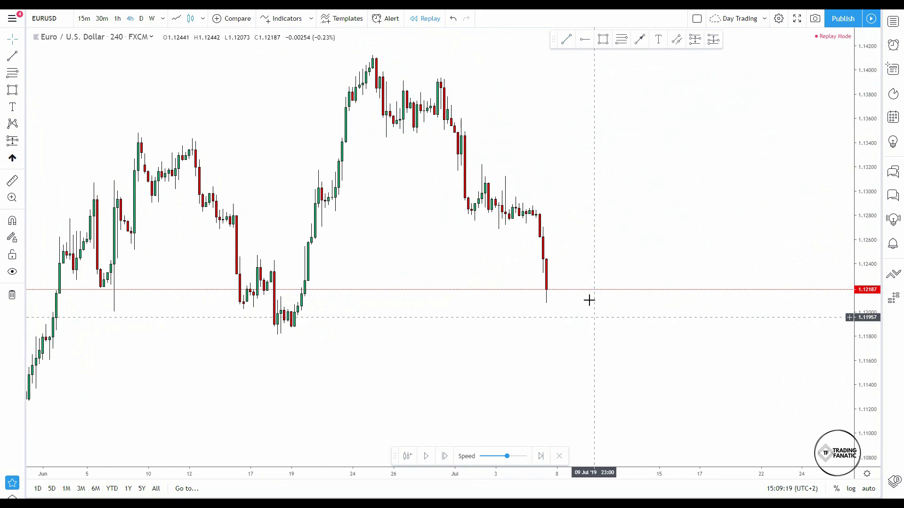
pyautogui.scroll(3, 813, 190)
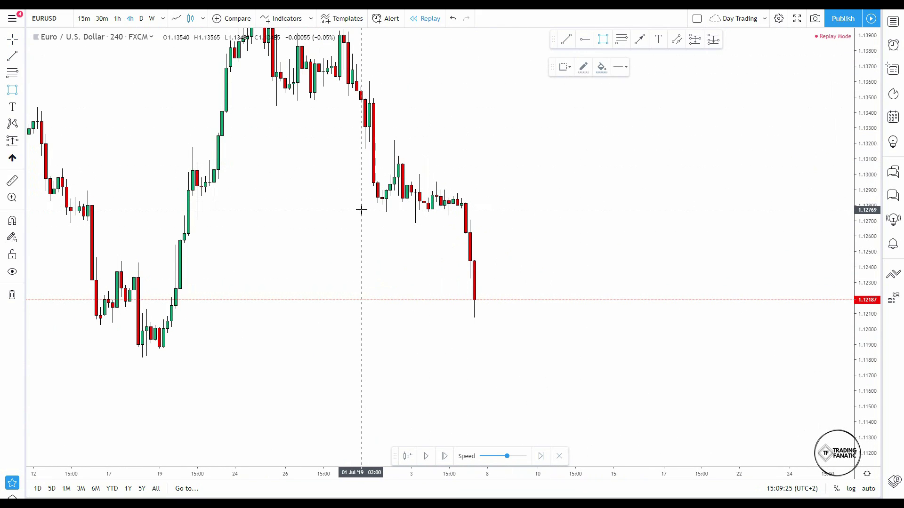
pyautogui.moveTo(352, 217)
pyautogui.mouseDown()
pyautogui.moveTo(690, 224)
pyautogui.moveTo(717, 210)
pyautogui.mouseUp()
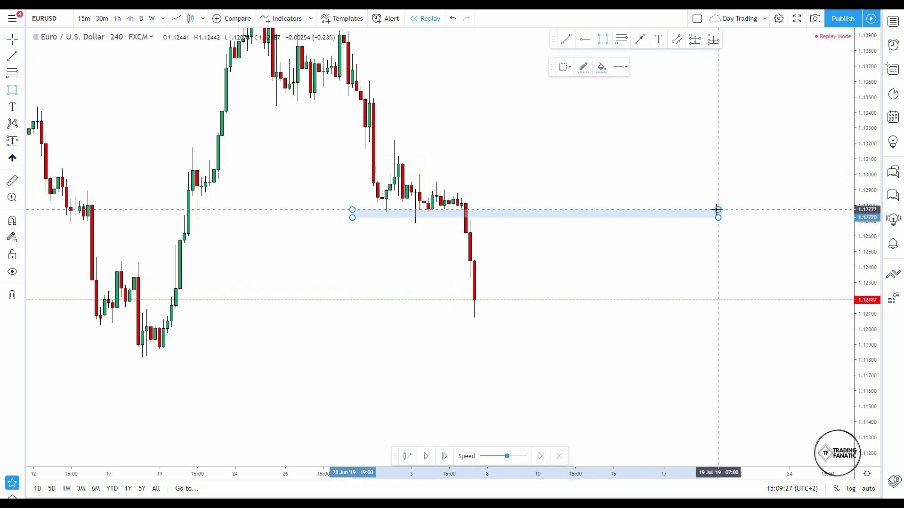
pyautogui.click(602, 39)
pyautogui.moveTo(386, 161); pyautogui.dragTo(750, 154)
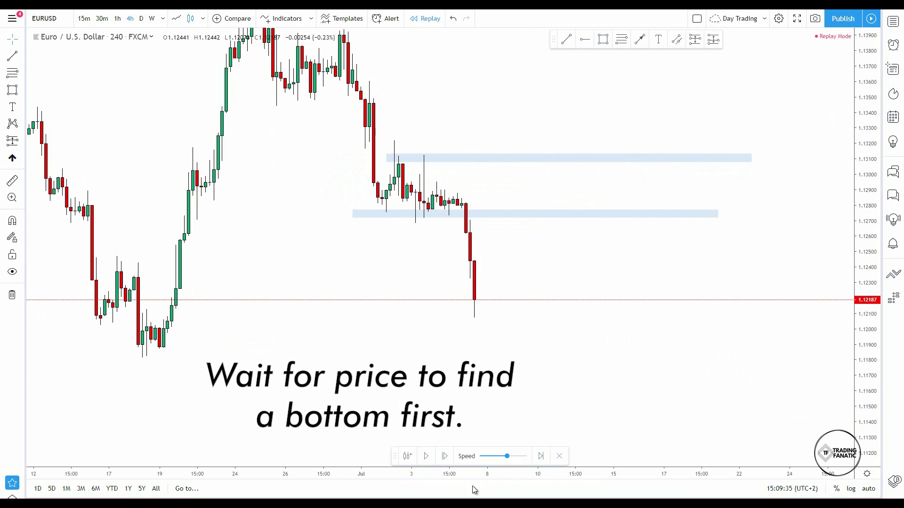
# Advance the replay by five 4-hour candles to wait for price to find a bottom
pyautogui.click(444, 457)
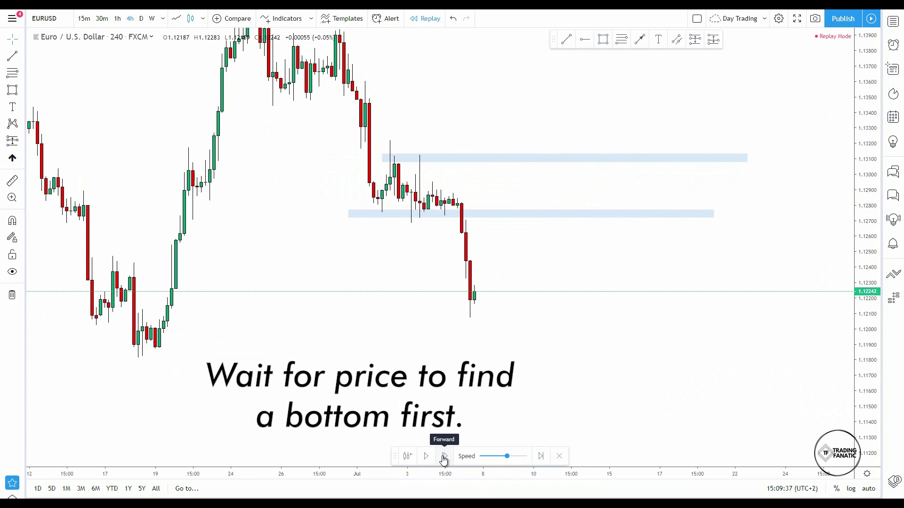
pyautogui.click(443, 457)
pyautogui.click(442, 457)
pyautogui.click(442, 456)
pyautogui.click(441, 457)
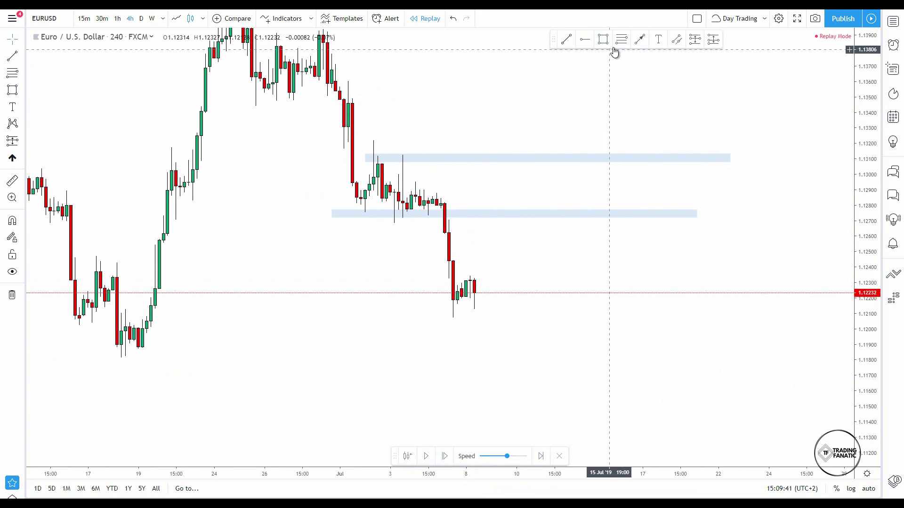
# Draw a Fibonacci retracement from the early July swing high at about 1.1322 down to the swing low at about 1.1207
pyautogui.click(628, 42)
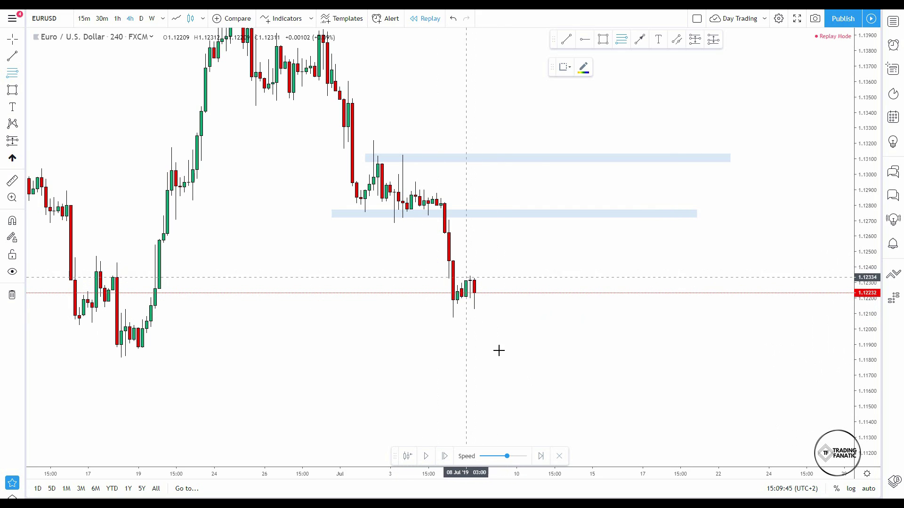
pyautogui.click(364, 139)
pyautogui.click(573, 317)
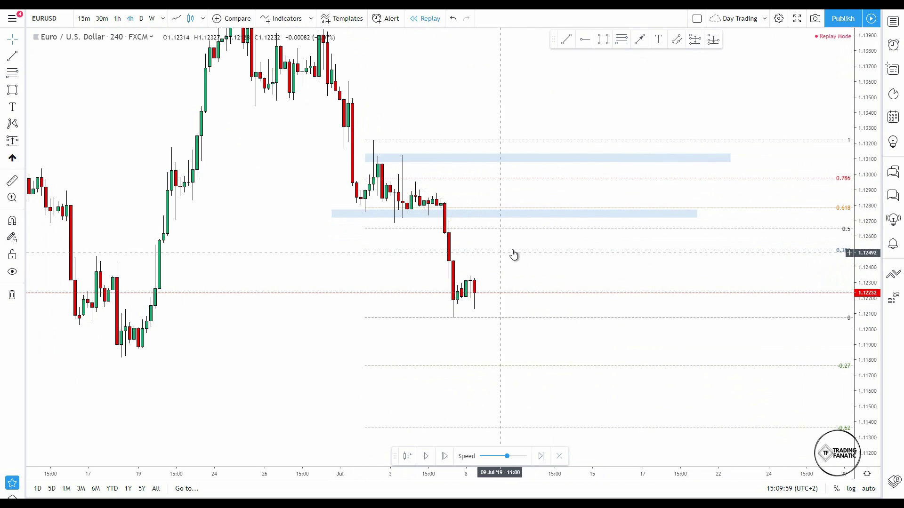
# Advance the replay by eight more 4-hour candles to follow price around the Fibonacci 0 level
pyautogui.click(444, 456)
pyautogui.click(444, 456)
pyautogui.click(444, 457)
pyautogui.click(444, 456)
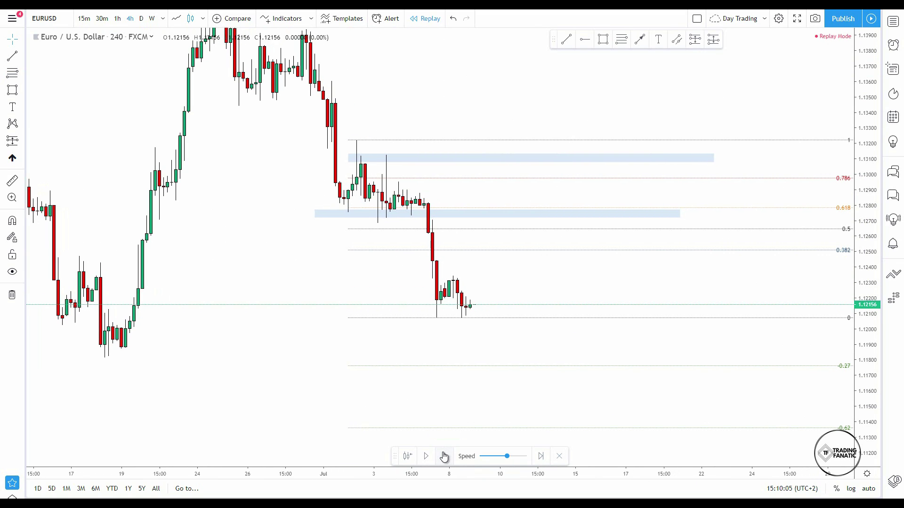
pyautogui.click(444, 457)
pyautogui.click(444, 456)
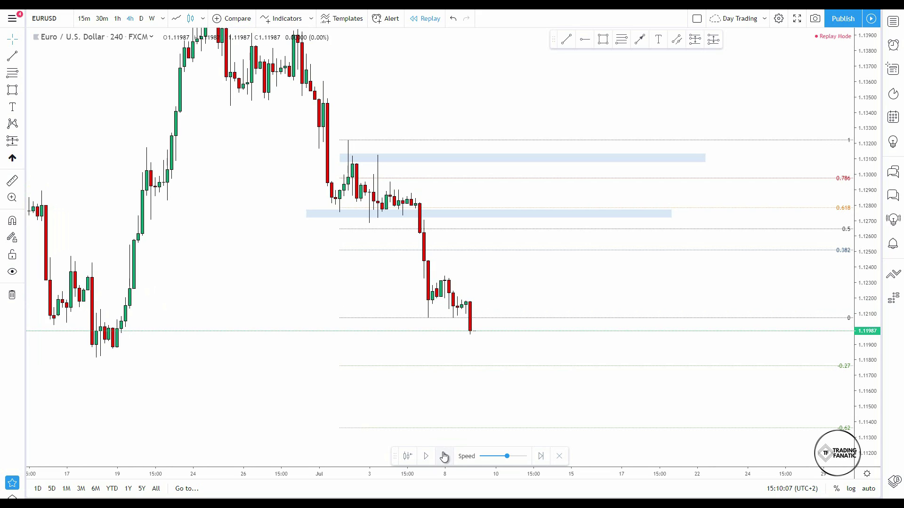
pyautogui.click(444, 457)
pyautogui.click(444, 456)
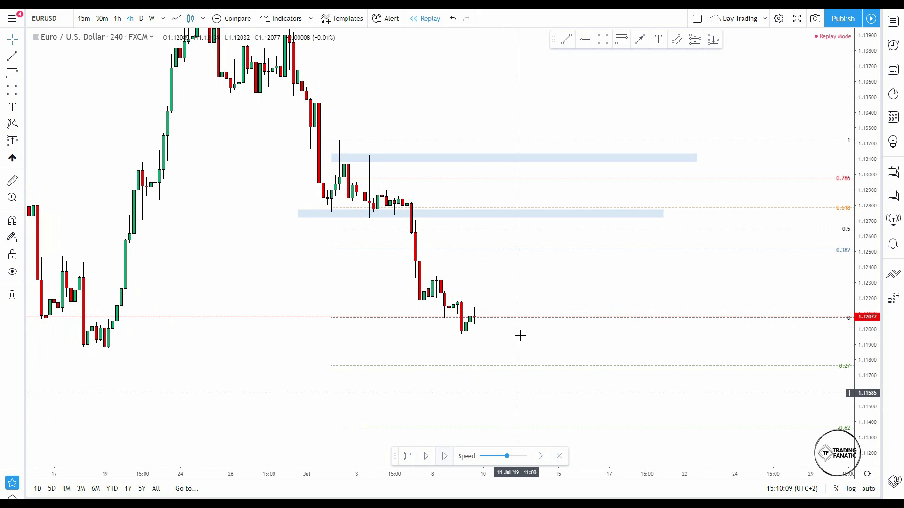
# Delete the Fibonacci retracement from the chart
pyautogui.moveTo(521, 293); pyautogui.dragTo(495, 280)
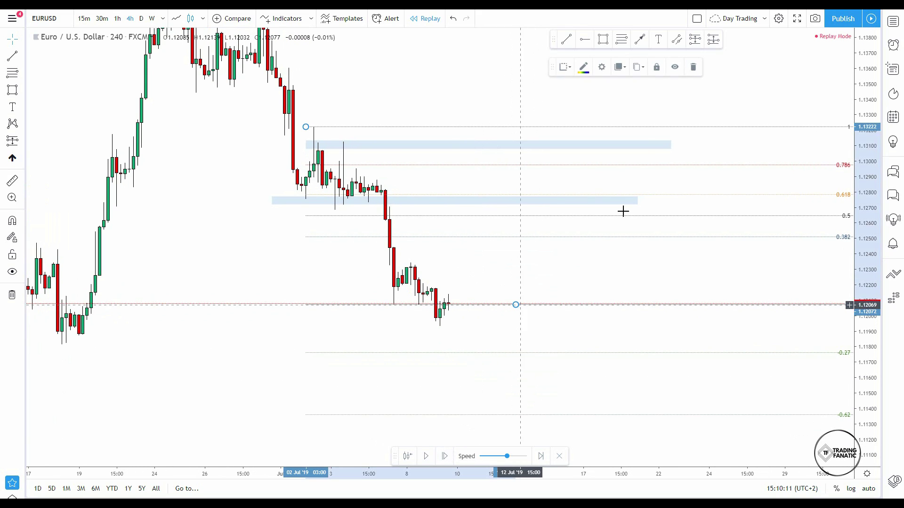
pyautogui.click(696, 67)
pyautogui.moveTo(534, 321); pyautogui.dragTo(588, 282)
pyautogui.moveTo(574, 210); pyautogui.dragTo(569, 221)
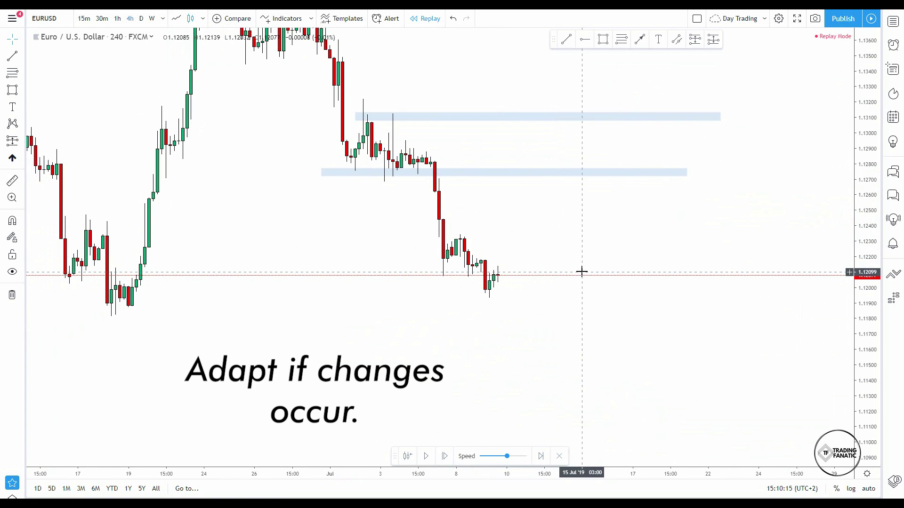
# Mark the minor July 8 swing high with a thin rectangle zone at about 1.1232–1.1237 and add a horizontal line at about 1.1300
pyautogui.moveTo(855, 203); pyautogui.dragTo(859, 231)
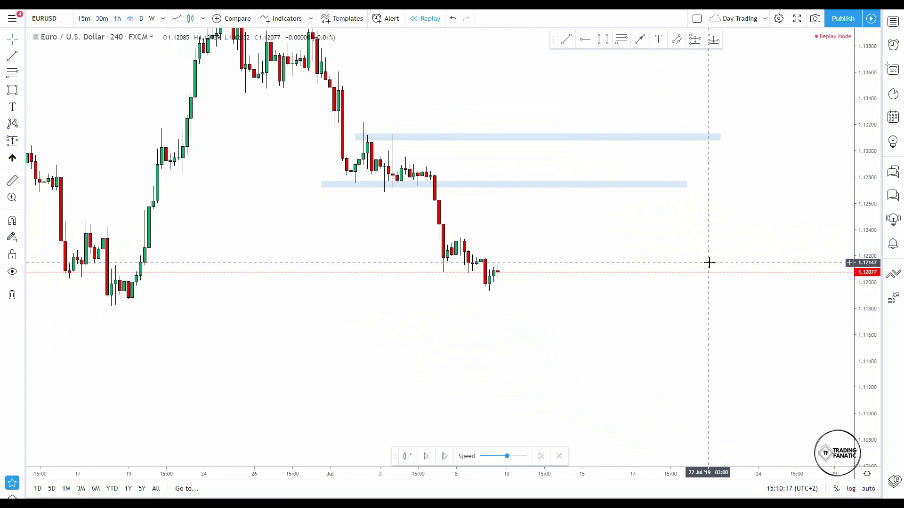
pyautogui.moveTo(666, 234); pyautogui.dragTo(690, 262)
pyautogui.moveTo(859, 338); pyautogui.dragTo(859, 293)
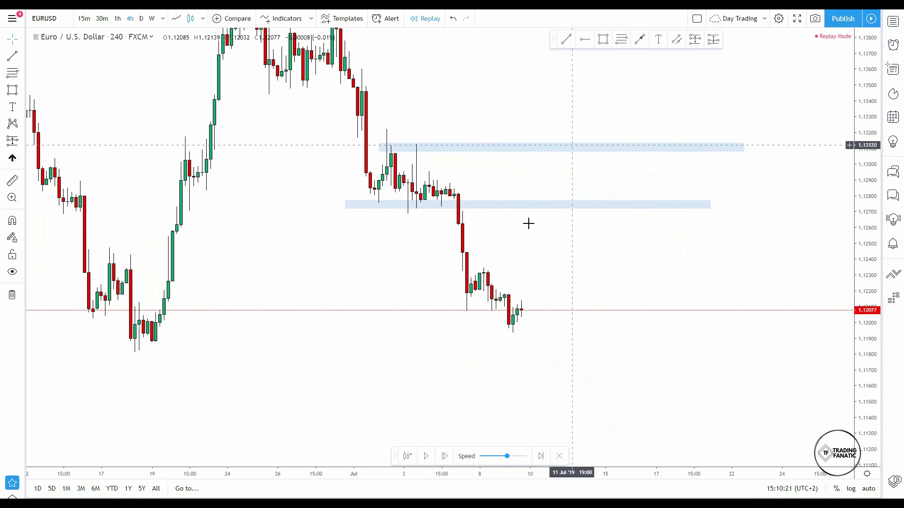
pyautogui.click(603, 40)
pyautogui.click(475, 273)
pyautogui.click(578, 264)
pyautogui.click(529, 276)
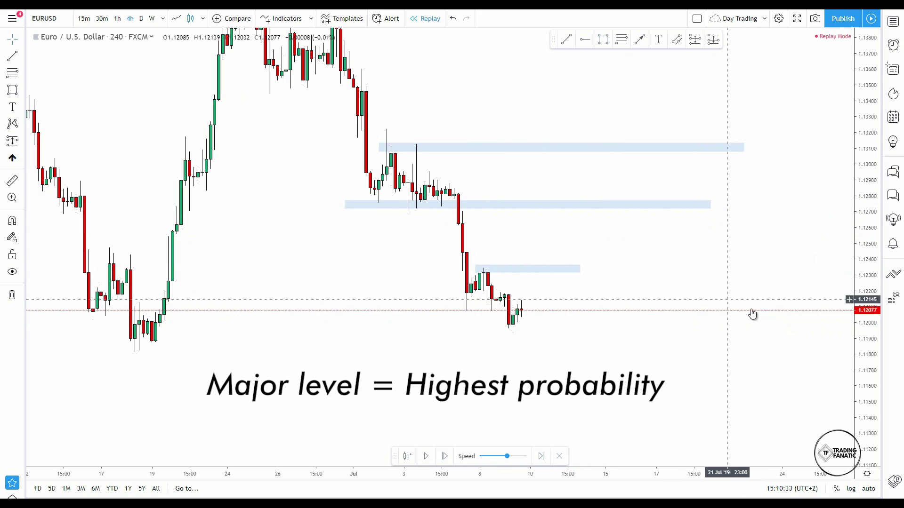
pyautogui.click(715, 164)
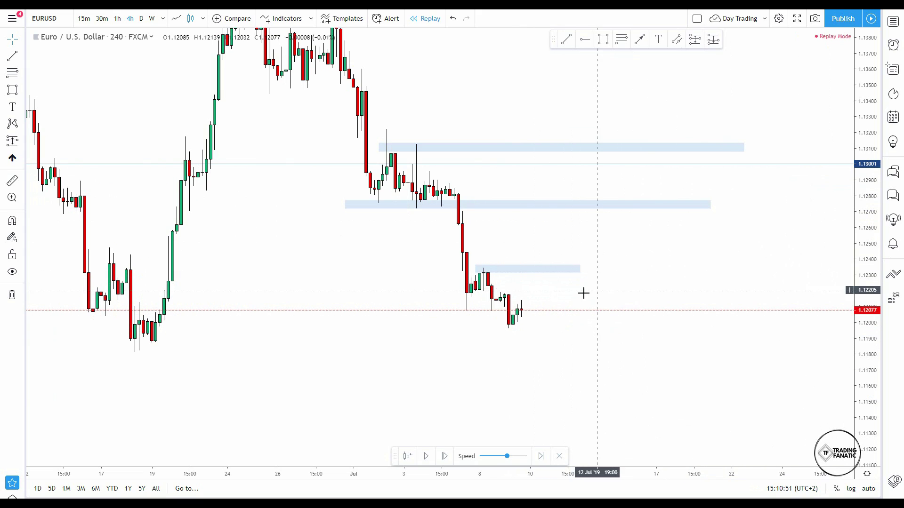
# Advance the replay by four 4-hour candles to see how price reacts to the minor swing high zone
pyautogui.click(444, 456)
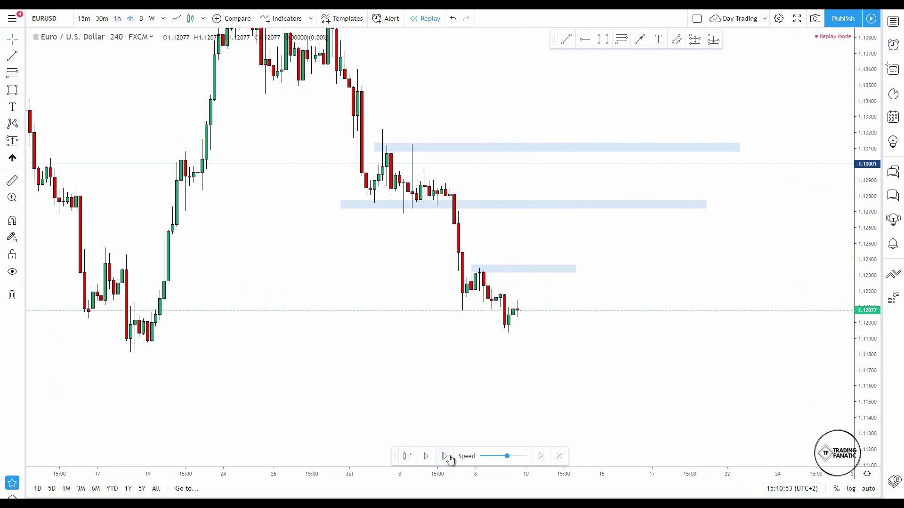
pyautogui.click(445, 456)
pyautogui.click(445, 456)
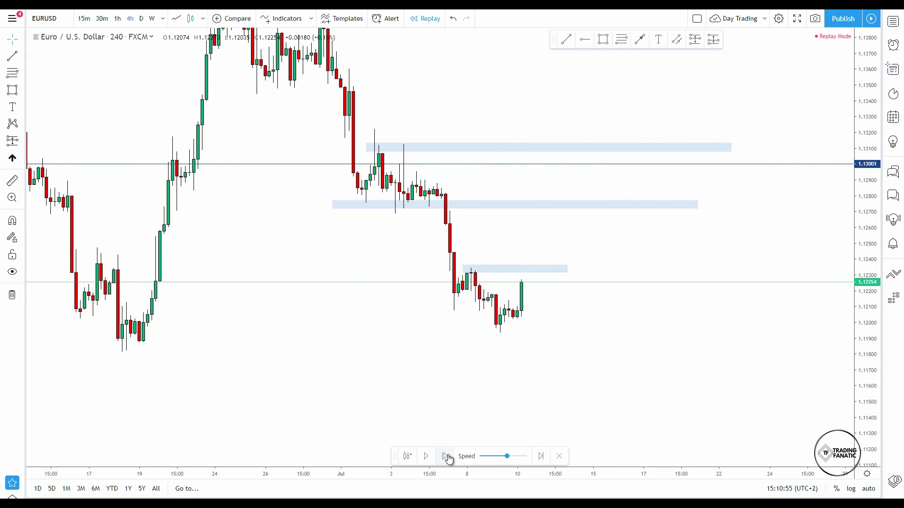
pyautogui.click(446, 456)
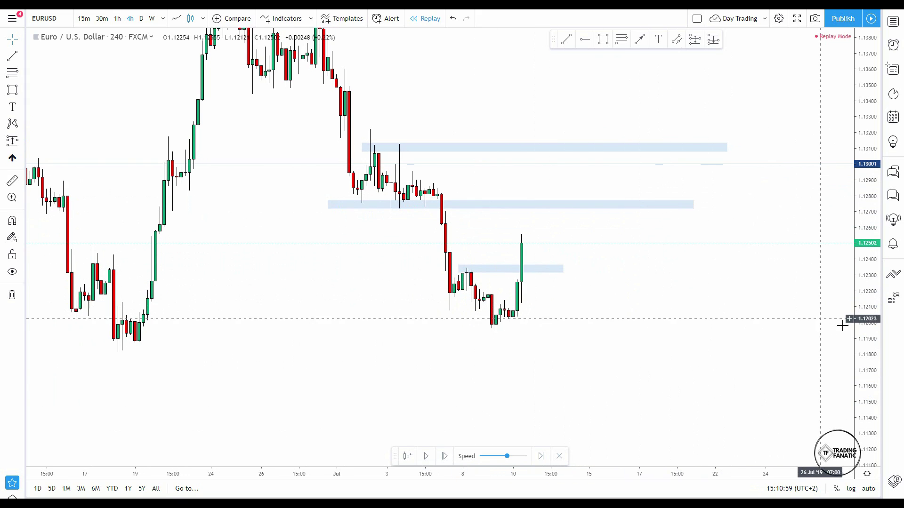
# Delete the small rectangle zone at about 1.1232–1.1237
pyautogui.scroll(2, 843, 322)
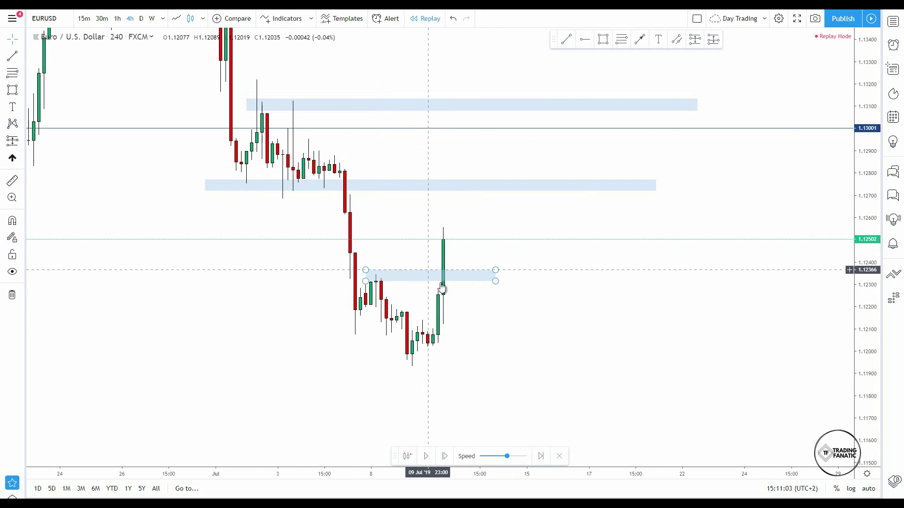
pyautogui.moveTo(506, 343); pyautogui.dragTo(658, 378)
pyautogui.moveTo(859, 292); pyautogui.dragTo(859, 358)
pyautogui.moveTo(756, 342); pyautogui.dragTo(723, 347)
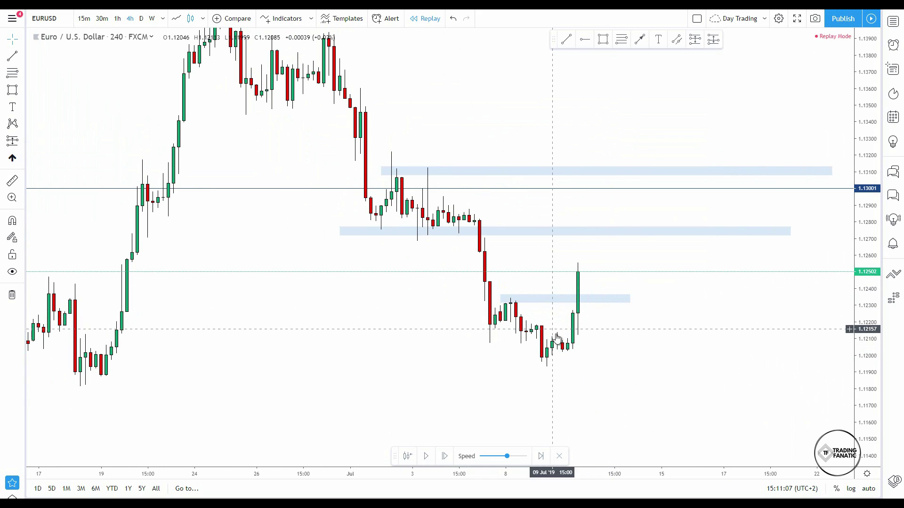
pyautogui.moveTo(640, 257); pyautogui.dragTo(623, 268)
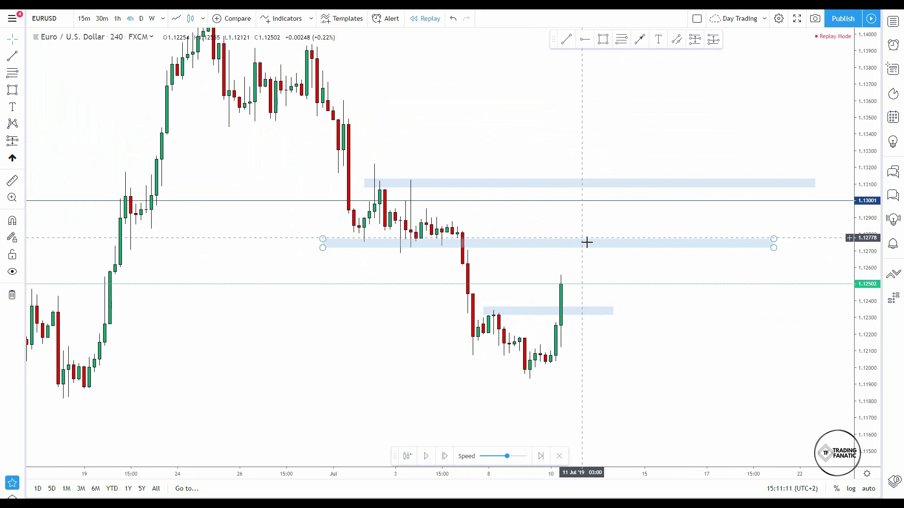
pyautogui.click(584, 310)
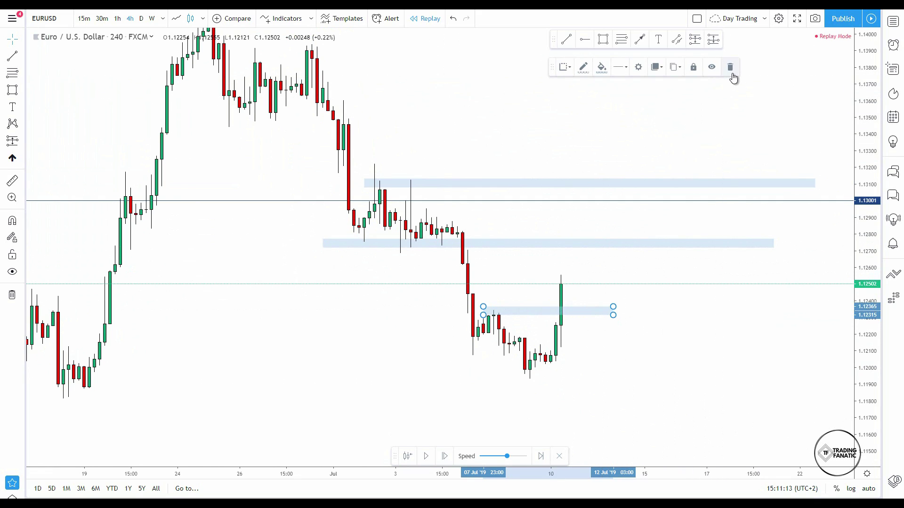
pyautogui.click(730, 69)
# Advance the replay by five more 4-hour candles to follow the pullback towards the 1.1272–1.1277 zone
pyautogui.scroll(-3, 676, 280)
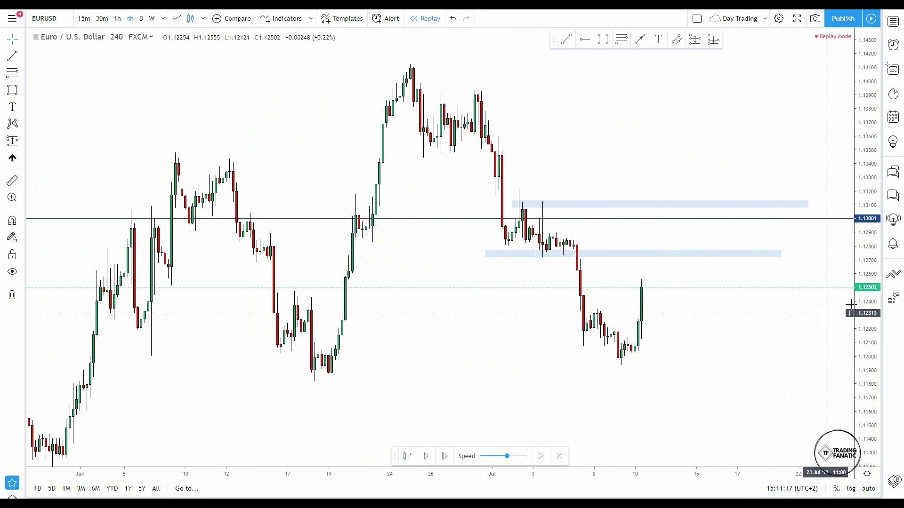
pyautogui.scroll(3, 719, 335)
pyautogui.click(445, 456)
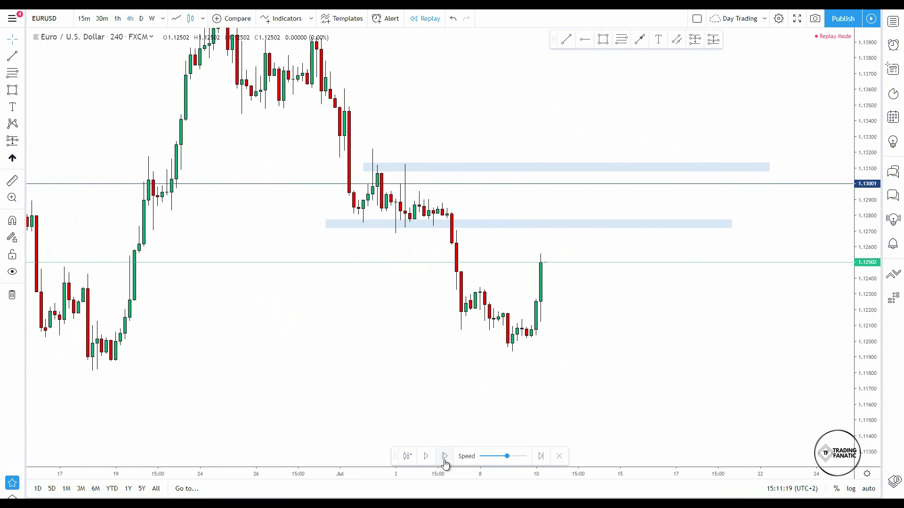
pyautogui.moveTo(597, 292); pyautogui.dragTo(559, 315)
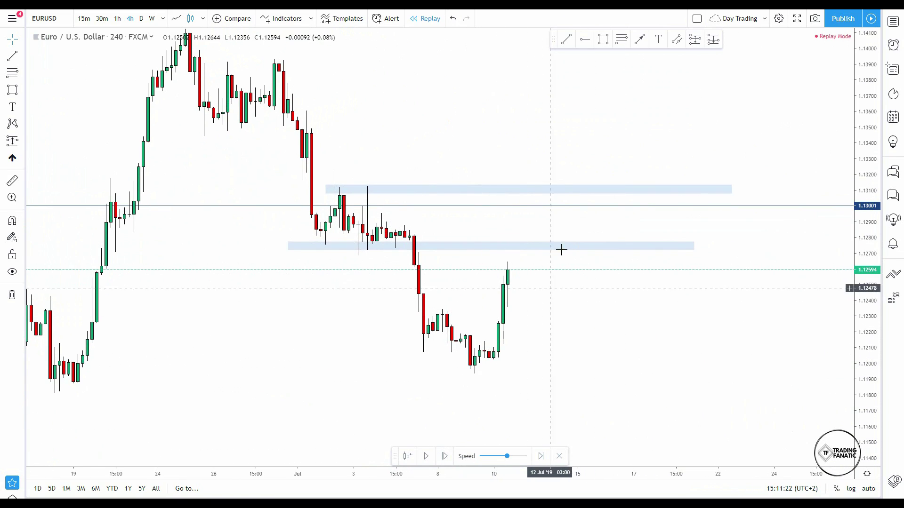
pyautogui.click(444, 457)
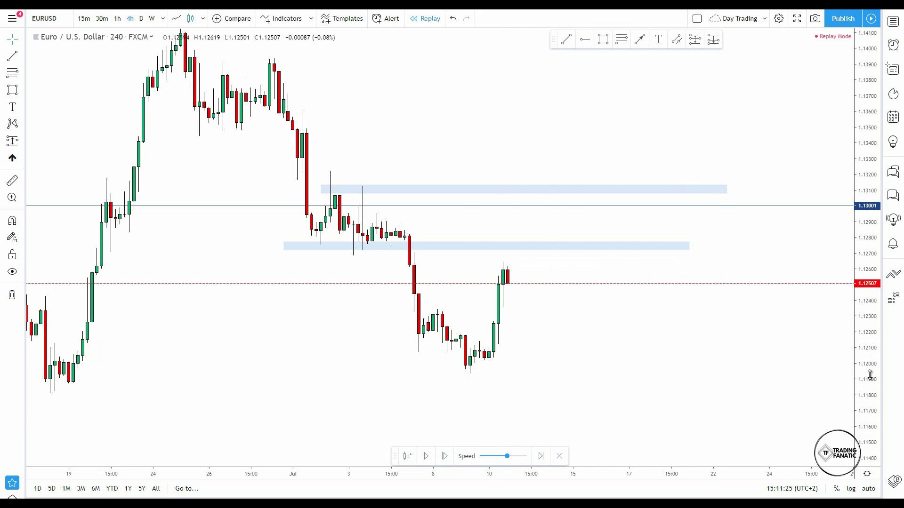
pyautogui.scroll(2, 767, 316)
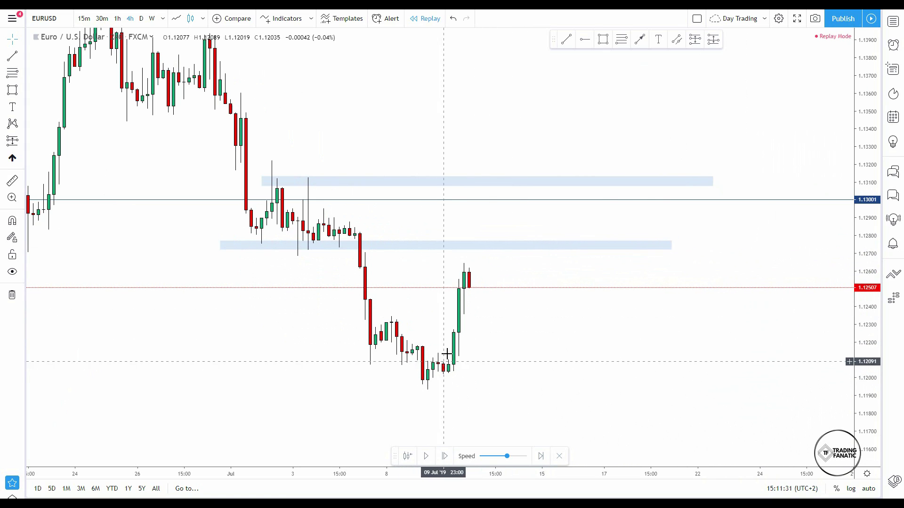
pyautogui.click(444, 456)
pyautogui.click(444, 456)
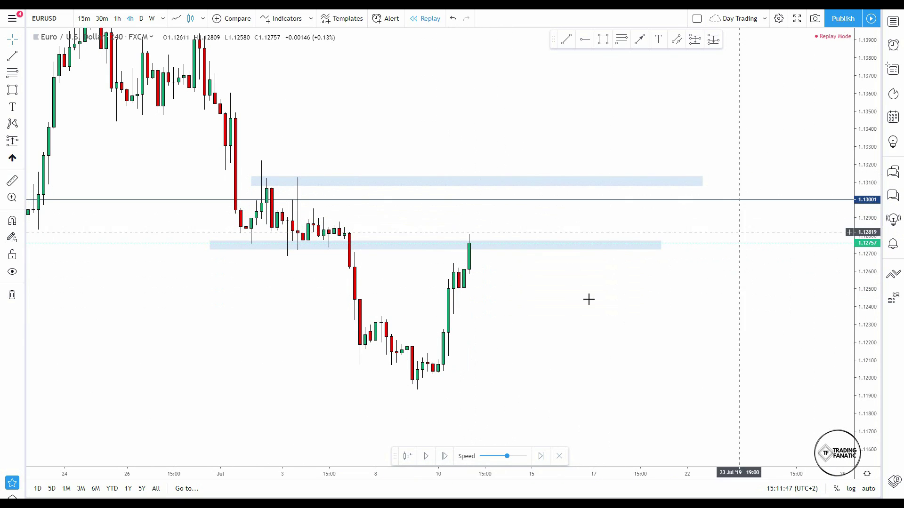
pyautogui.click(444, 457)
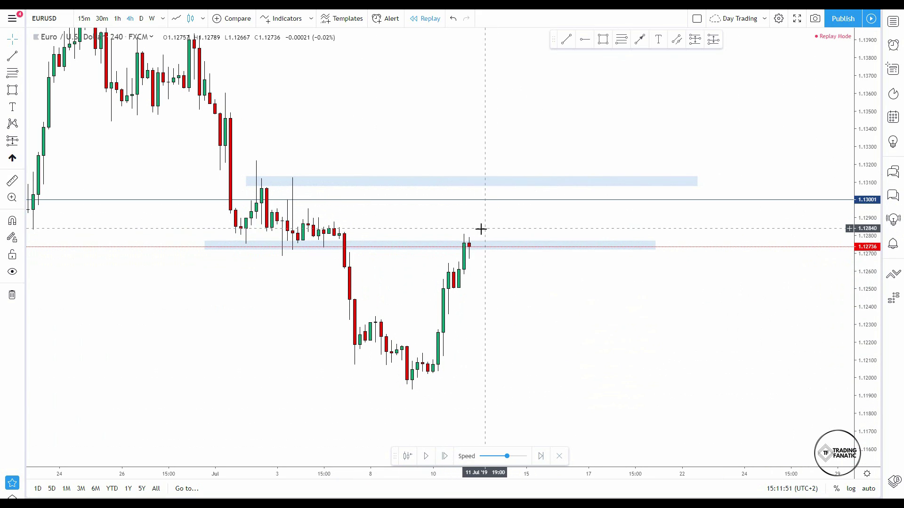
# Draw a vertical arrow from the current price at about 1.1274 up to about 1.1288, just beside the last candle
pyautogui.moveTo(560, 306); pyautogui.dragTo(646, 310)
pyautogui.scroll(2, 847, 363)
pyautogui.moveTo(861, 363); pyautogui.dragTo(862, 303)
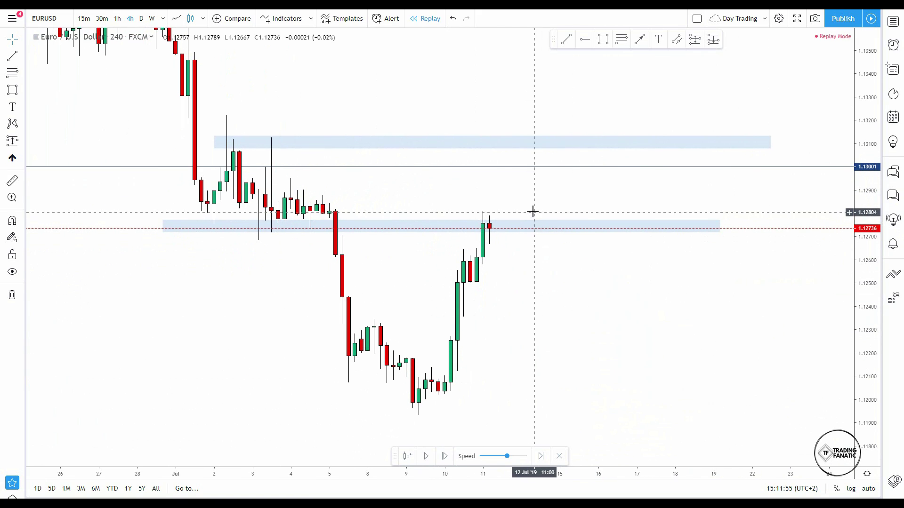
pyautogui.moveTo(512, 223); pyautogui.dragTo(514, 221)
pyautogui.click(527, 199)
pyautogui.moveTo(592, 271); pyautogui.dragTo(521, 277)
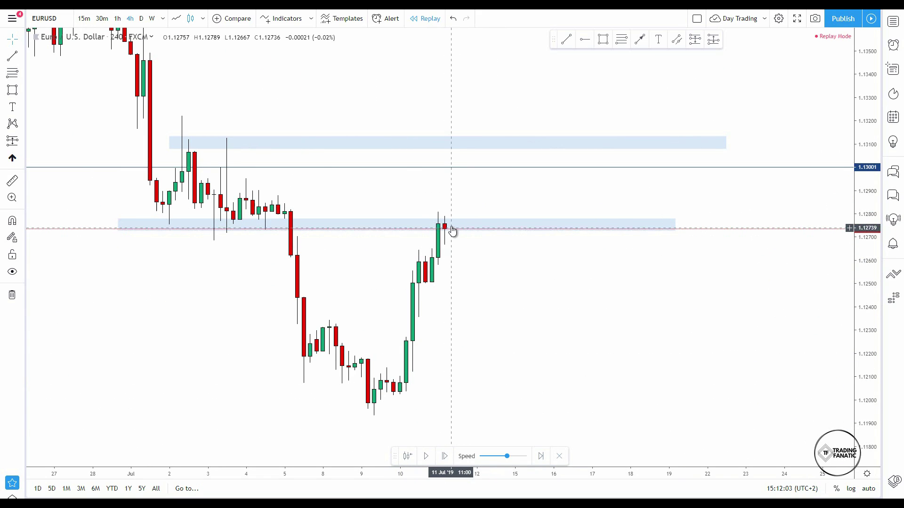
pyautogui.click(639, 39)
pyautogui.click(451, 229)
pyautogui.click(453, 194)
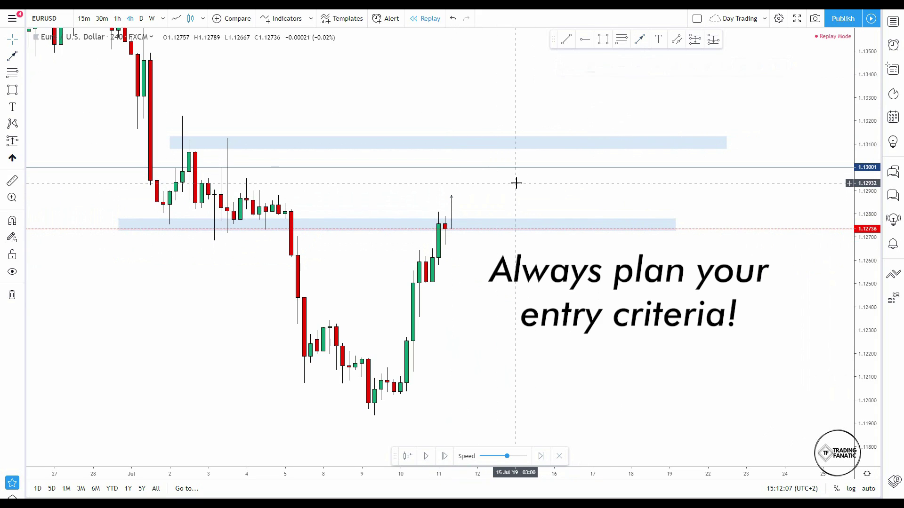
# Advance the replay by one 4-hour candle and delete the vertical arrow
pyautogui.click(445, 456)
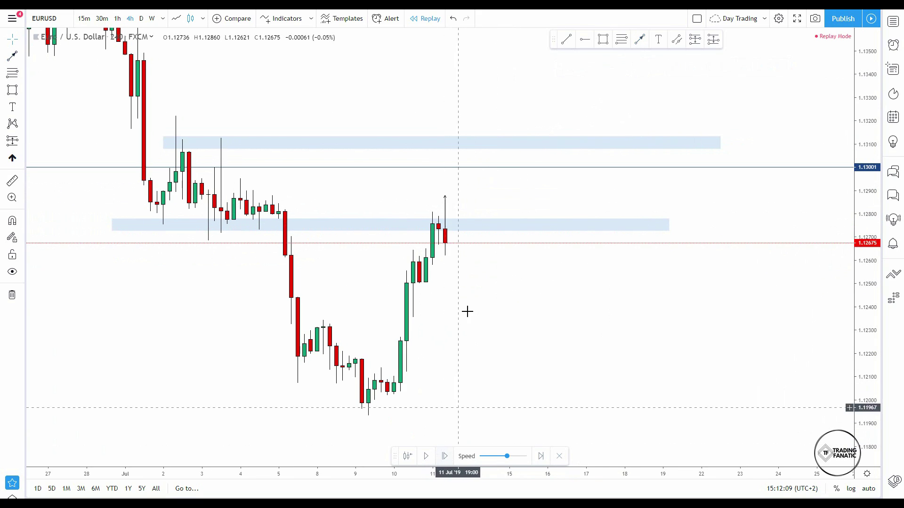
pyautogui.moveTo(448, 214); pyautogui.dragTo(551, 186)
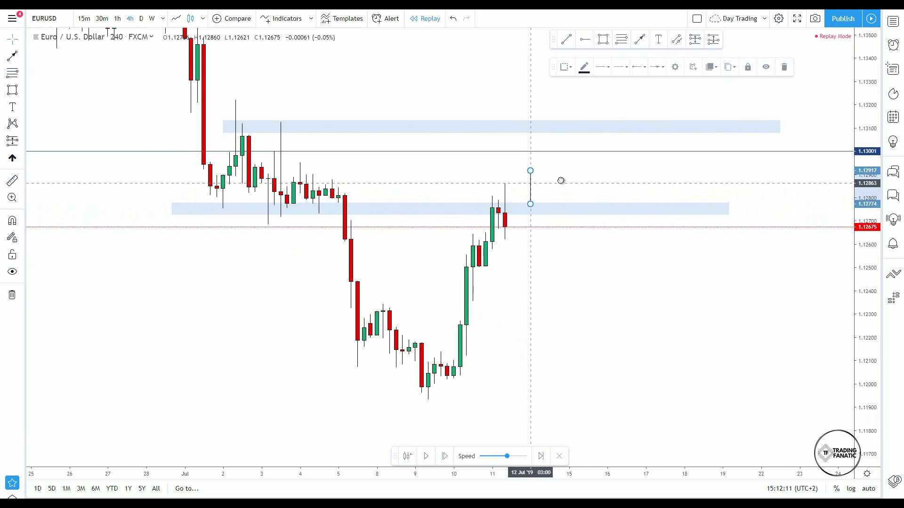
pyautogui.click(784, 67)
# Place a short position at the last candle's close with the entry at 1.12675
pyautogui.moveTo(575, 277); pyautogui.dragTo(566, 287)
pyautogui.scroll(1, 582, 252)
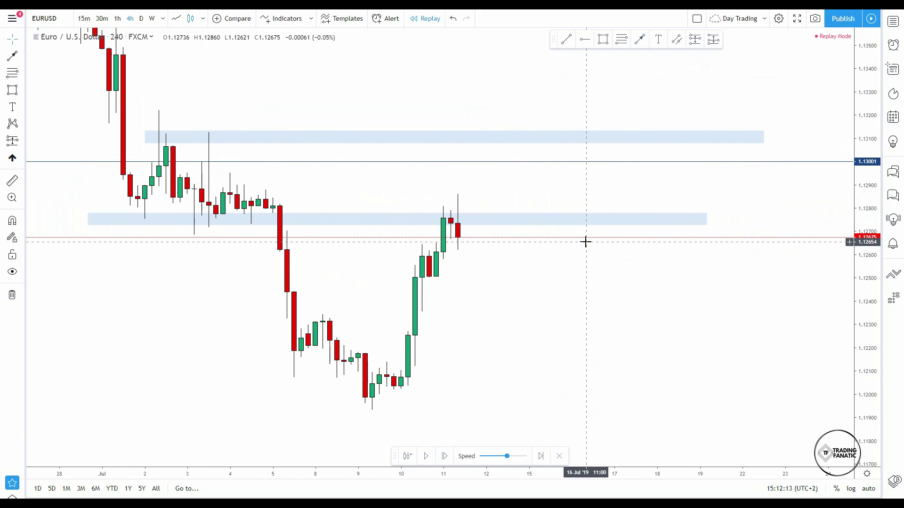
pyautogui.moveTo(446, 208); pyautogui.dragTo(454, 227)
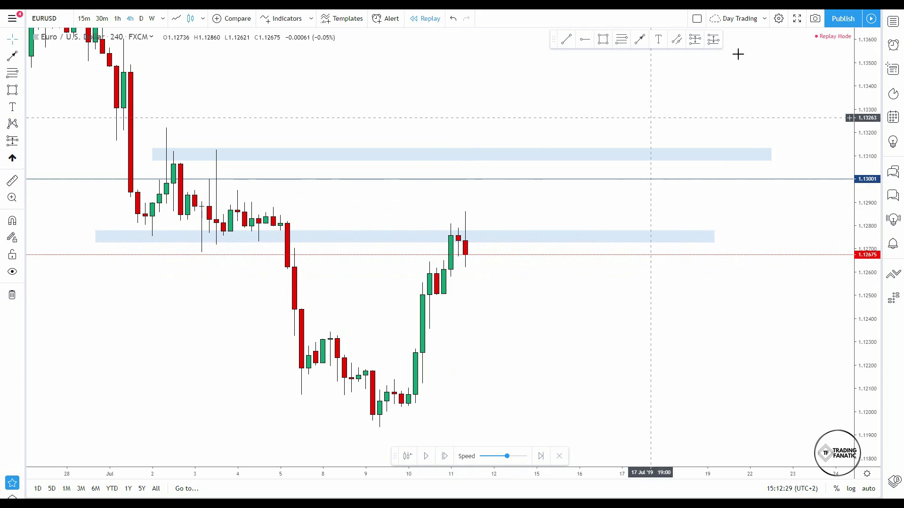
pyautogui.click(712, 40)
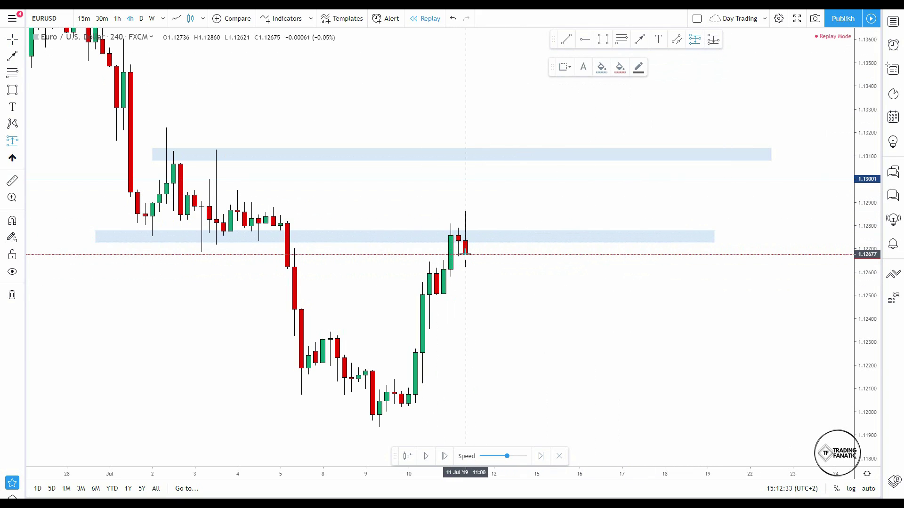
pyautogui.click(465, 254)
pyautogui.moveTo(510, 307); pyautogui.dragTo(510, 306)
pyautogui.moveTo(585, 386); pyautogui.dragTo(589, 386)
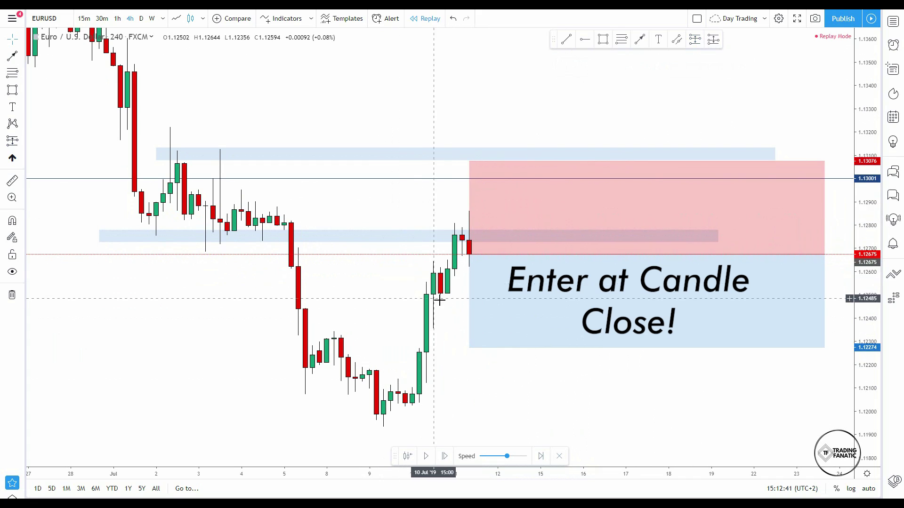
# Draw an arrow from the last candle at about 1.1276 up to about 1.1319 and delete it
pyautogui.click(639, 41)
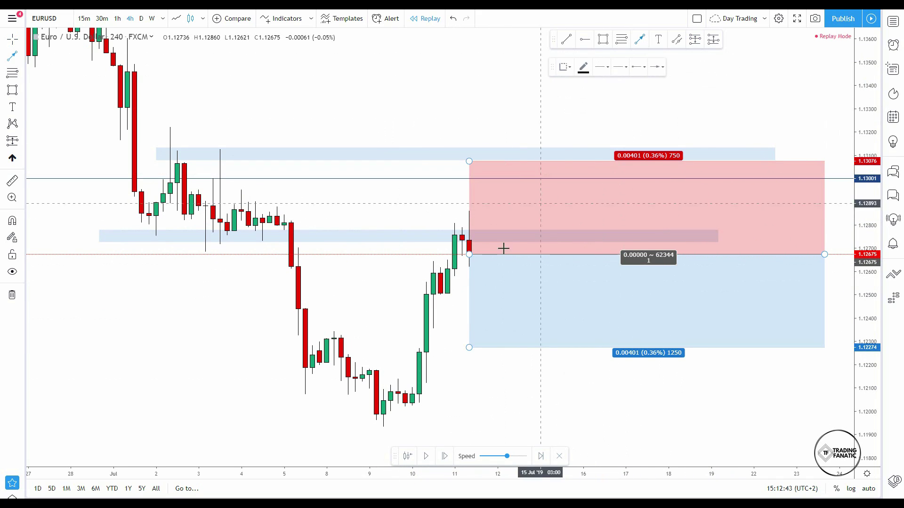
pyautogui.click(472, 236)
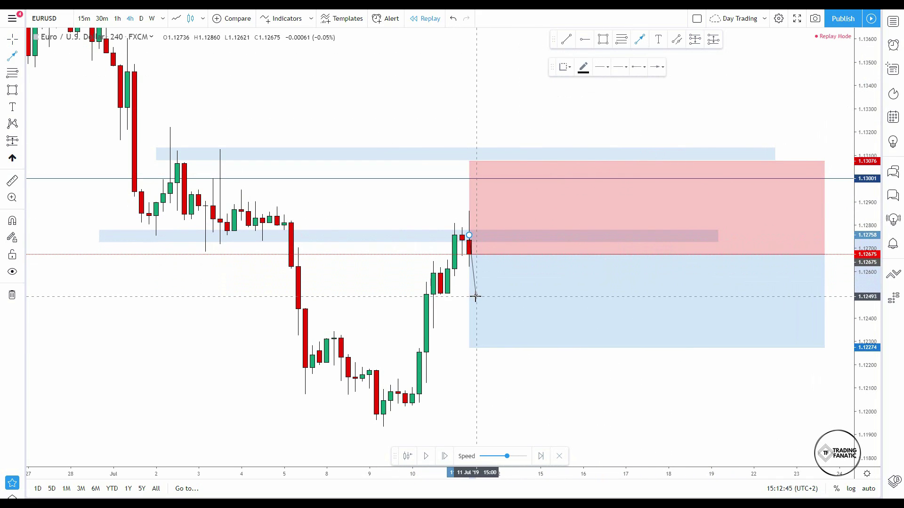
pyautogui.click(498, 135)
pyautogui.click(782, 69)
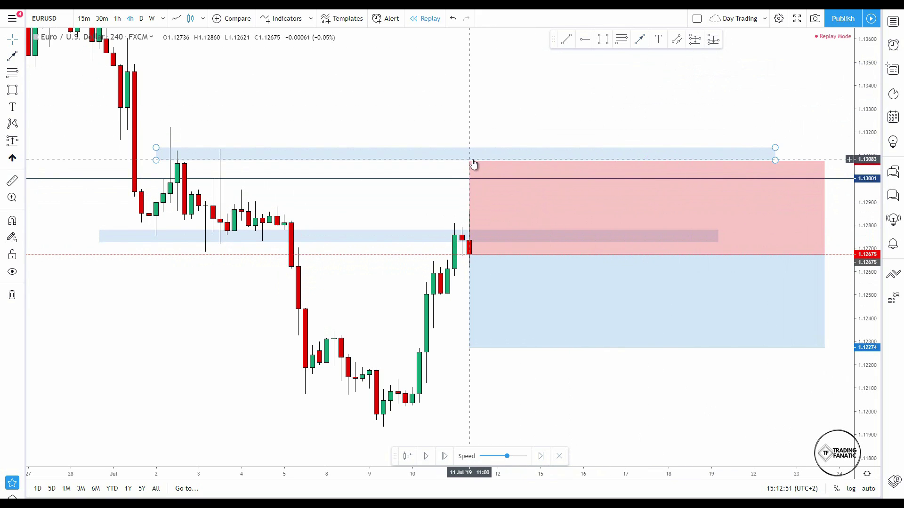
# Set the short position's stop level to 1.12895, just above the last candle's wick
pyautogui.moveTo(468, 162); pyautogui.dragTo(439, 203)
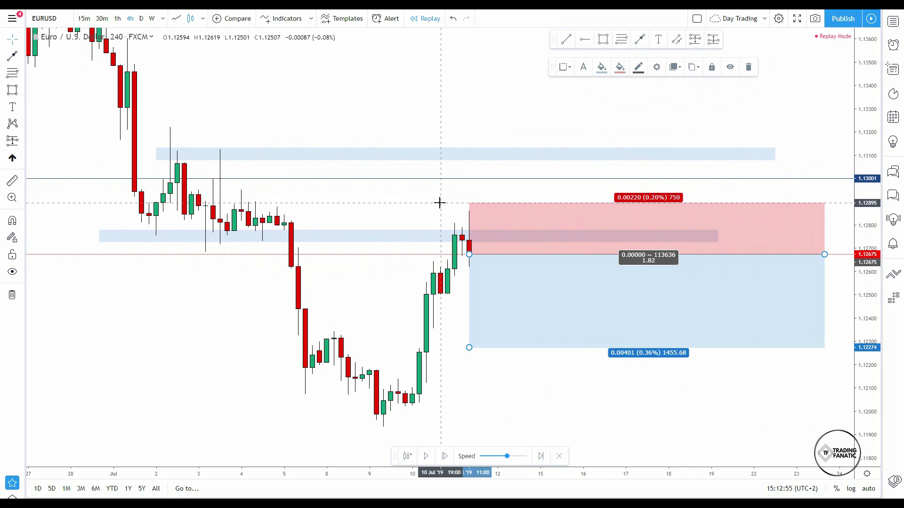
pyautogui.click(445, 186)
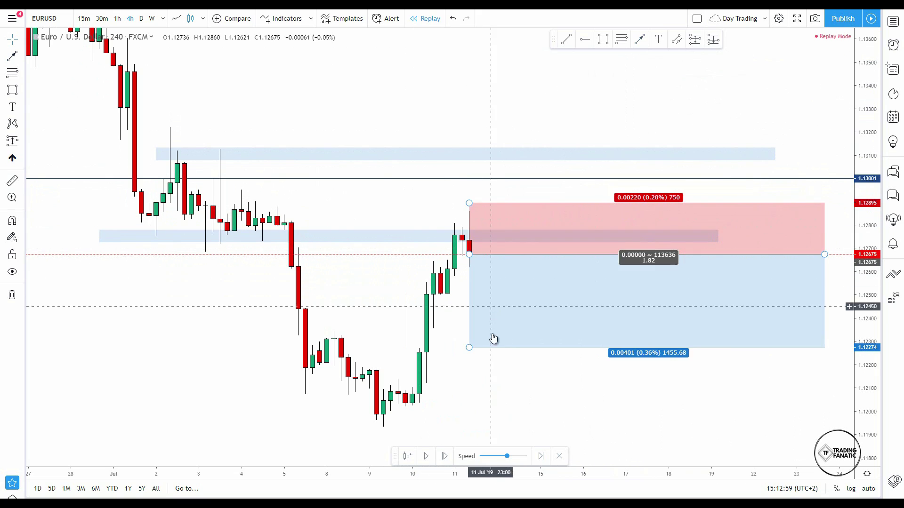
pyautogui.scroll(-2, 680, 371)
pyautogui.moveTo(679, 372); pyautogui.dragTo(474, 284)
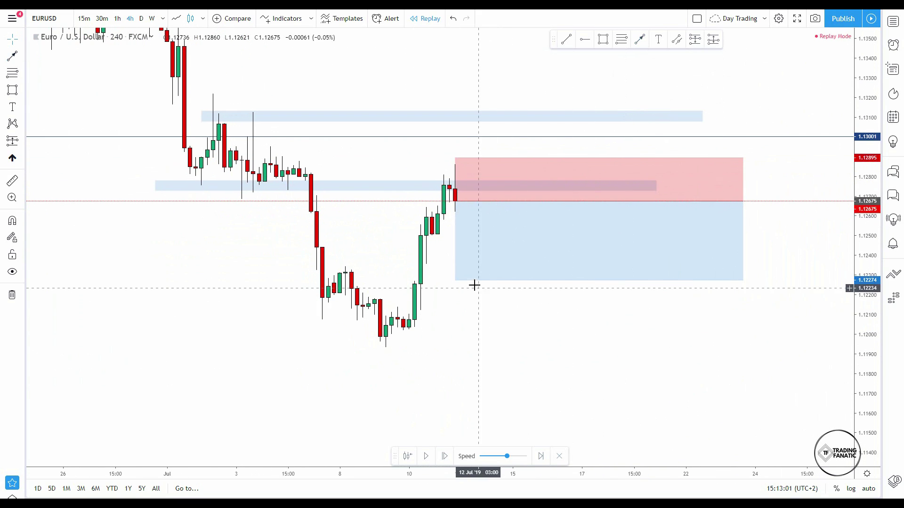
# Draw a support zone from about 1.1208 to 1.1214 near the July lows and set the short position's target to 1.12124
pyautogui.click(603, 39)
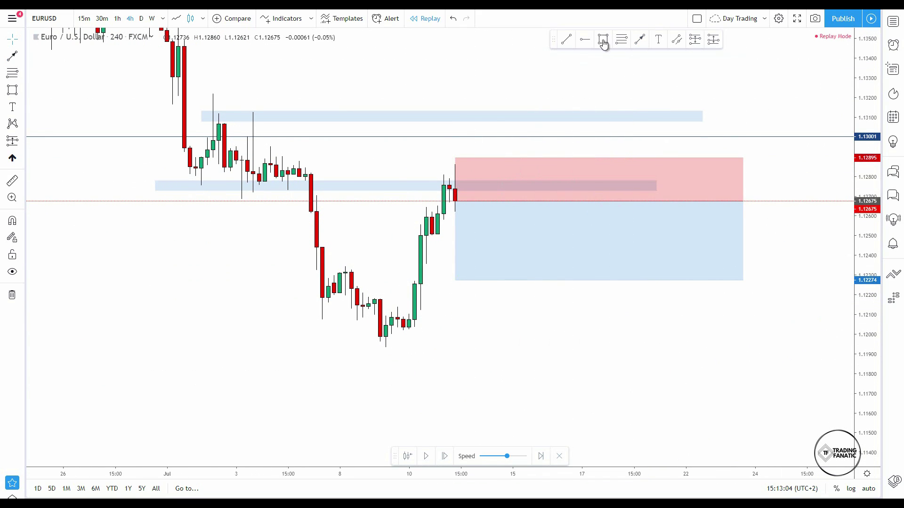
pyautogui.click(311, 318)
pyautogui.click(687, 368)
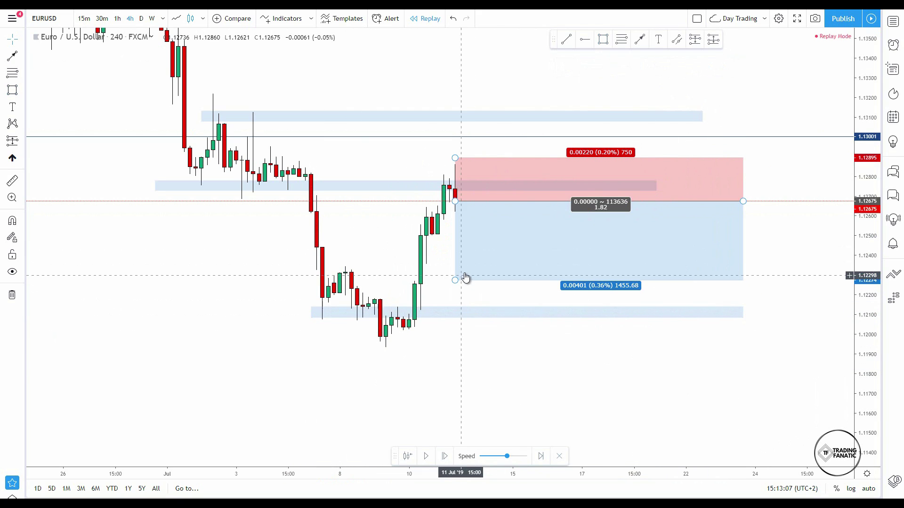
pyautogui.moveTo(455, 281); pyautogui.dragTo(461, 315)
pyautogui.click(466, 323)
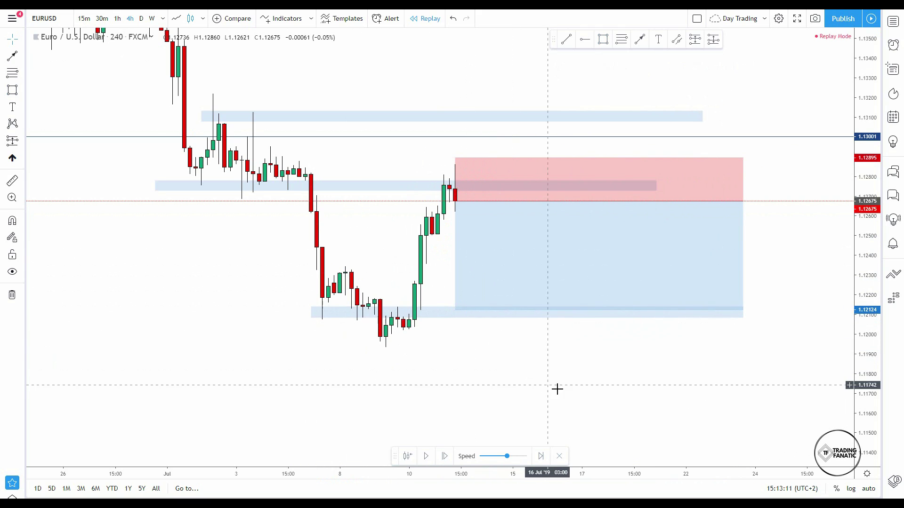
# Advance the replay by two 4-hour candles with the short position in place
pyautogui.moveTo(864, 309); pyautogui.dragTo(827, 276)
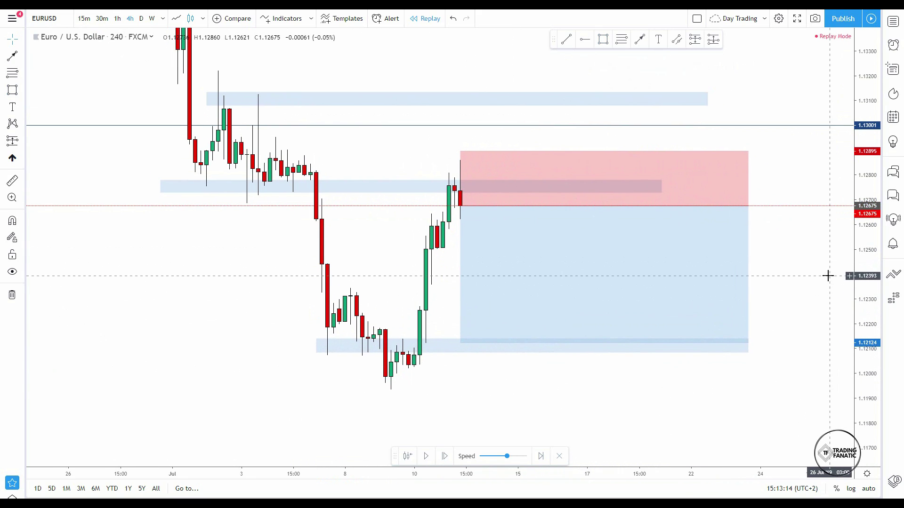
pyautogui.click(444, 458)
pyautogui.click(569, 196)
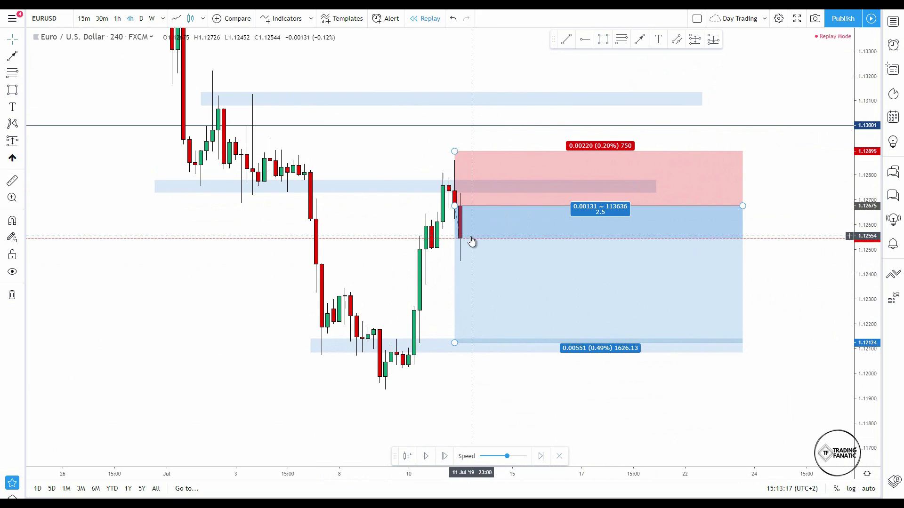
pyautogui.press('Escape')
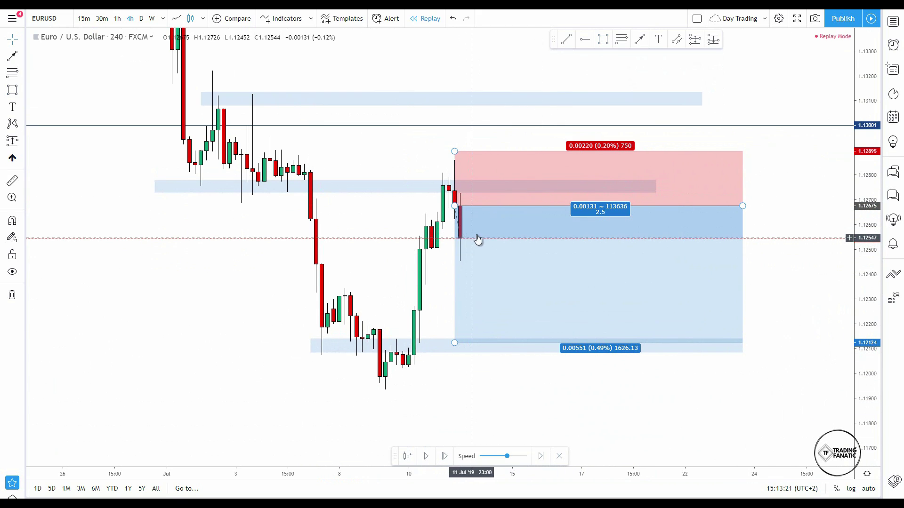
pyautogui.click(445, 457)
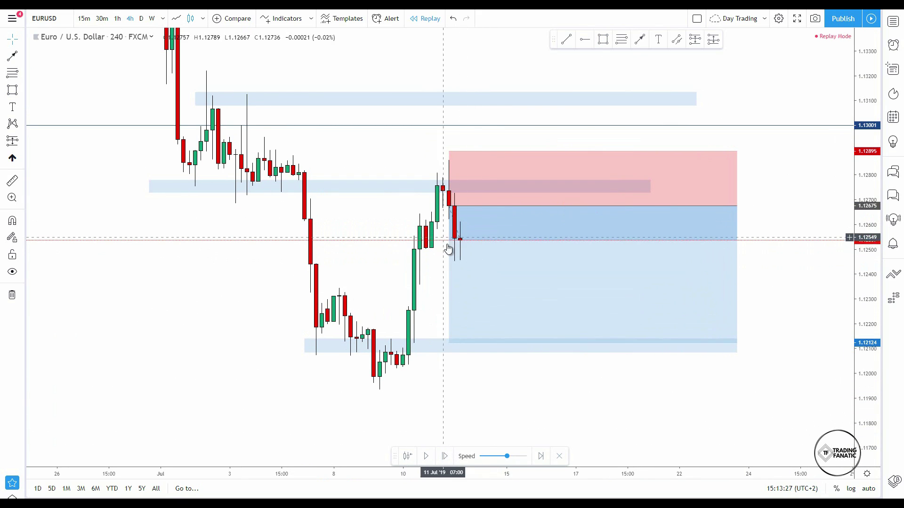
pyautogui.click(640, 41)
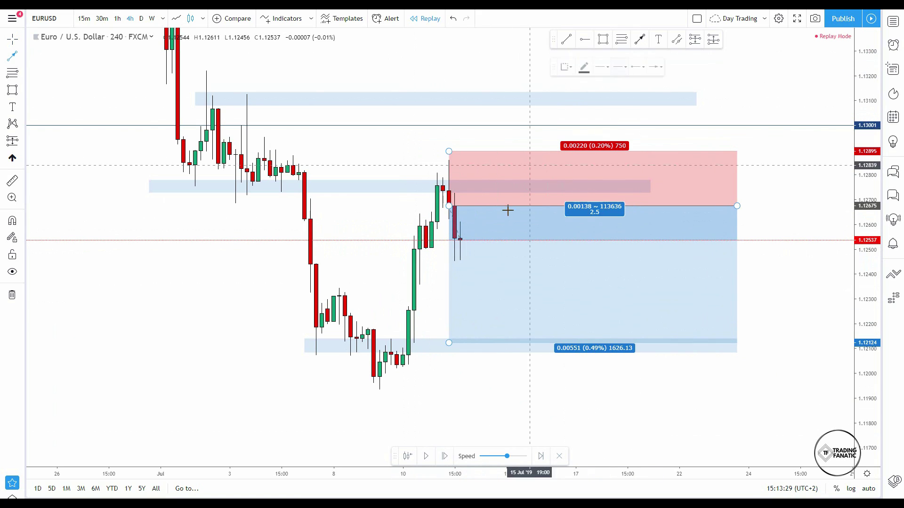
pyautogui.click(466, 239)
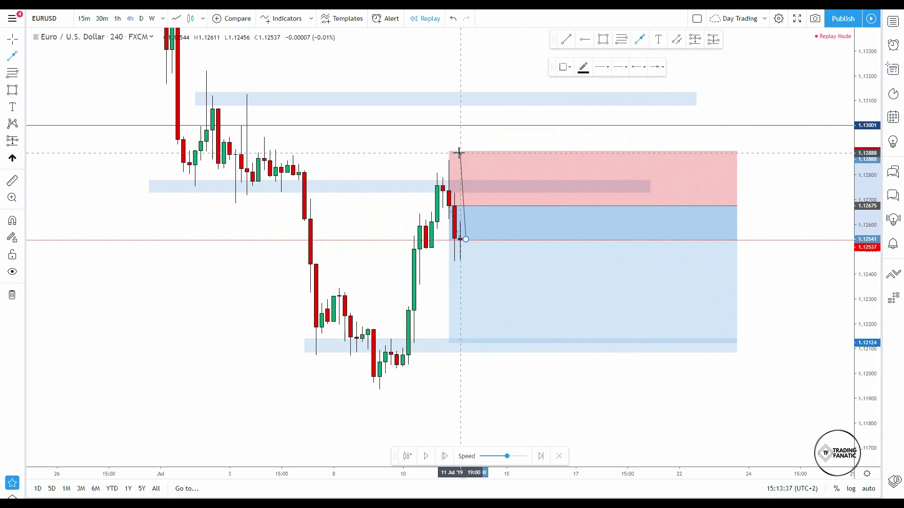
pyautogui.press('Escape')
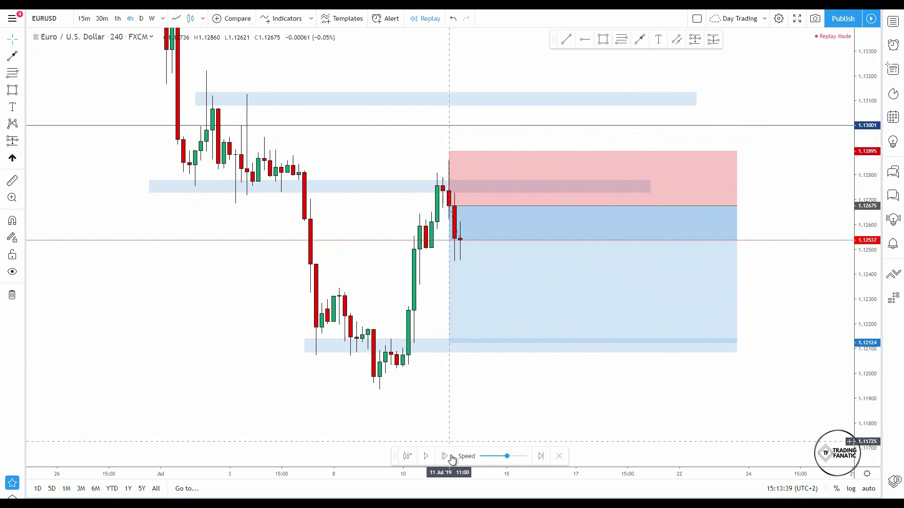
# Advance the replay by three more 4-hour candles to follow the open short
pyautogui.click(444, 456)
pyautogui.click(445, 456)
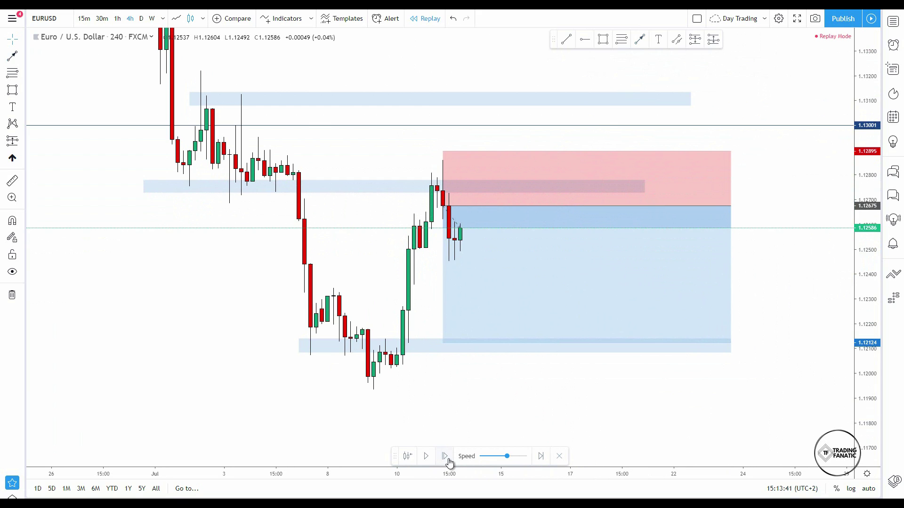
pyautogui.click(444, 456)
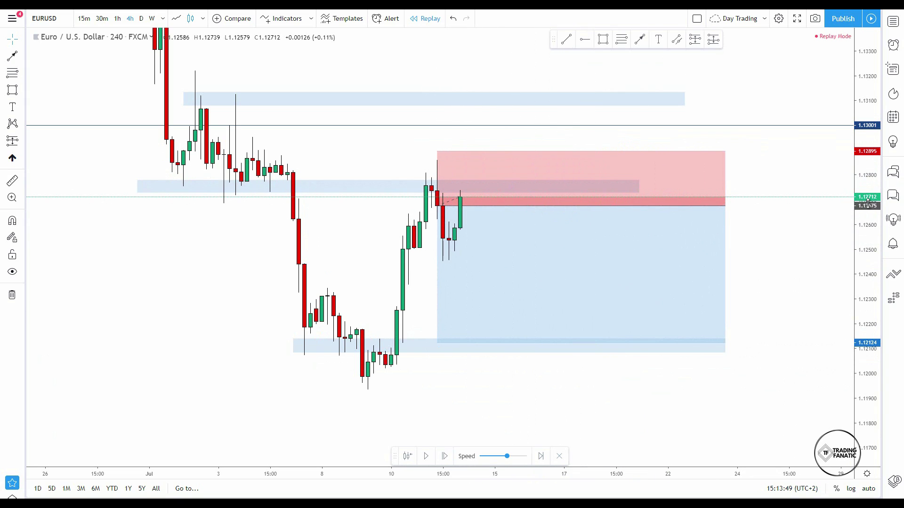
pyautogui.moveTo(869, 203); pyautogui.dragTo(872, 185)
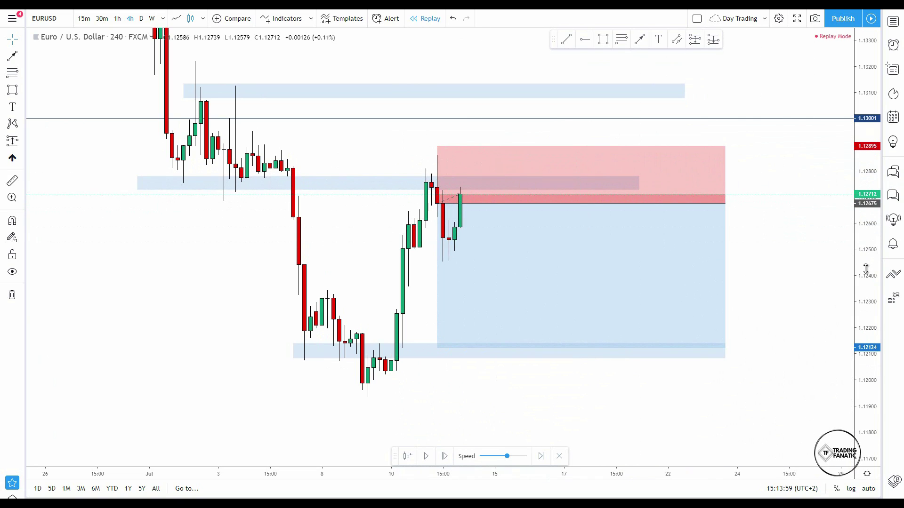
pyautogui.click(445, 459)
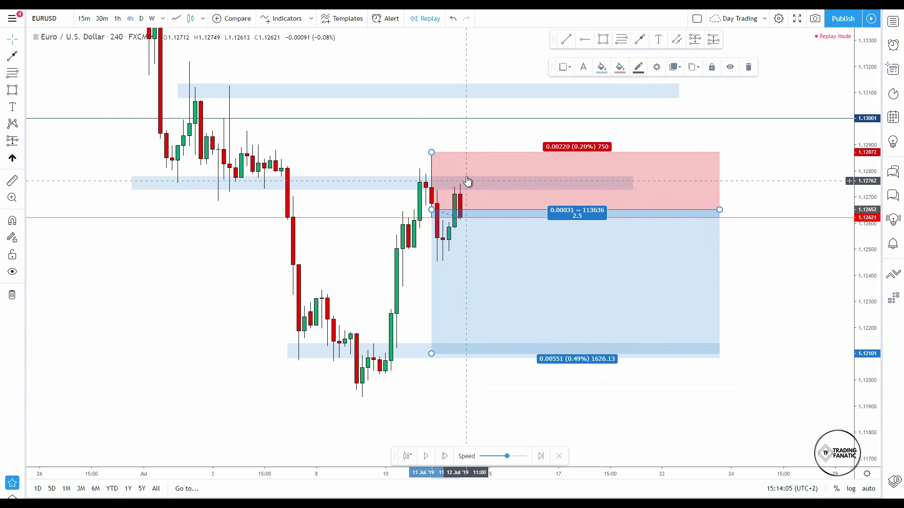
# Return the displaced short position to its entry at 1.12675 and stop at 1.12895
pyautogui.click(532, 276)
pyautogui.moveTo(533, 274); pyautogui.dragTo(533, 274)
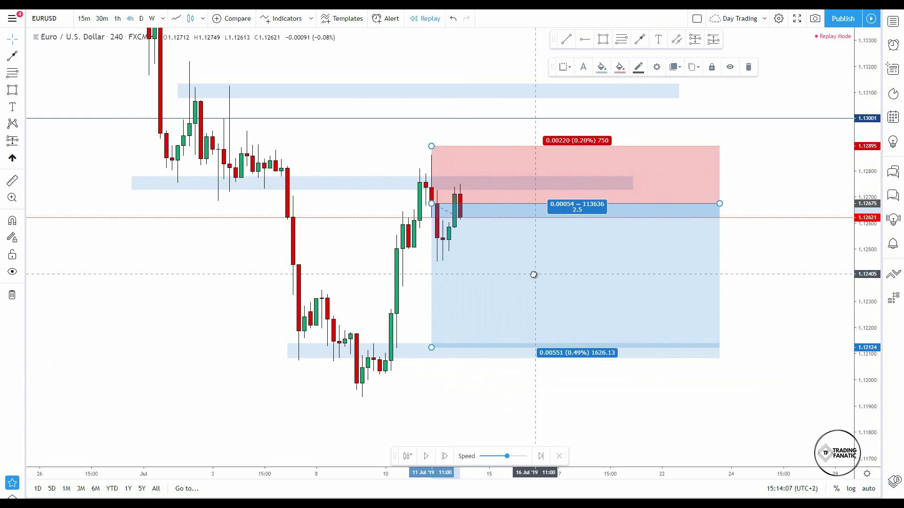
pyautogui.click(551, 406)
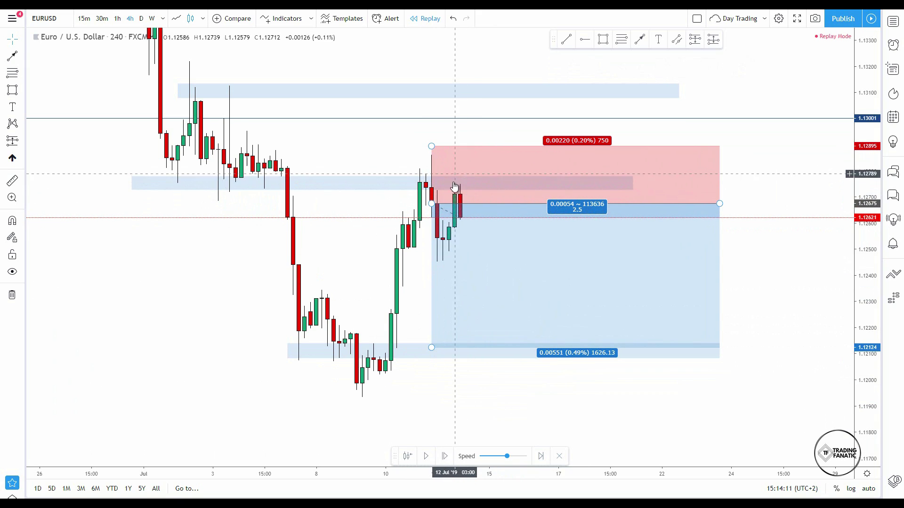
# Advance the replay candle by candle until price reaches the short position's target at 1.12124
pyautogui.click(444, 456)
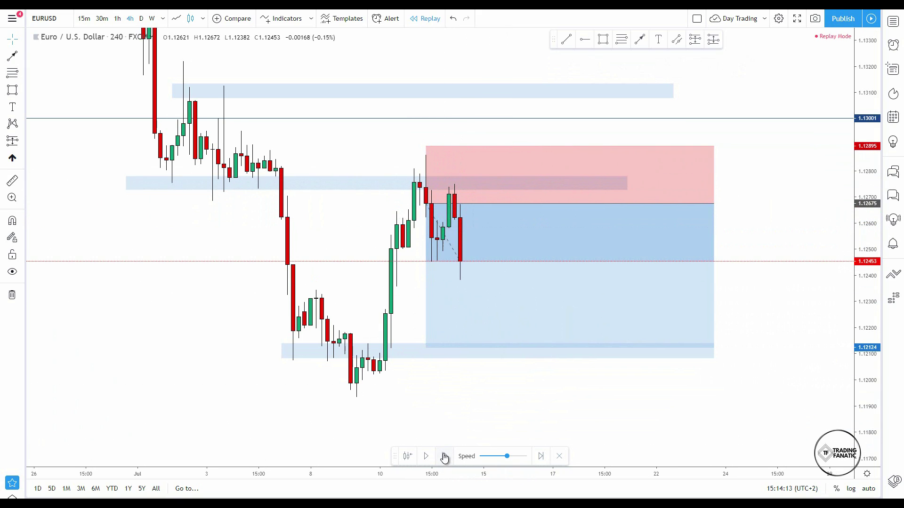
pyautogui.click(445, 457)
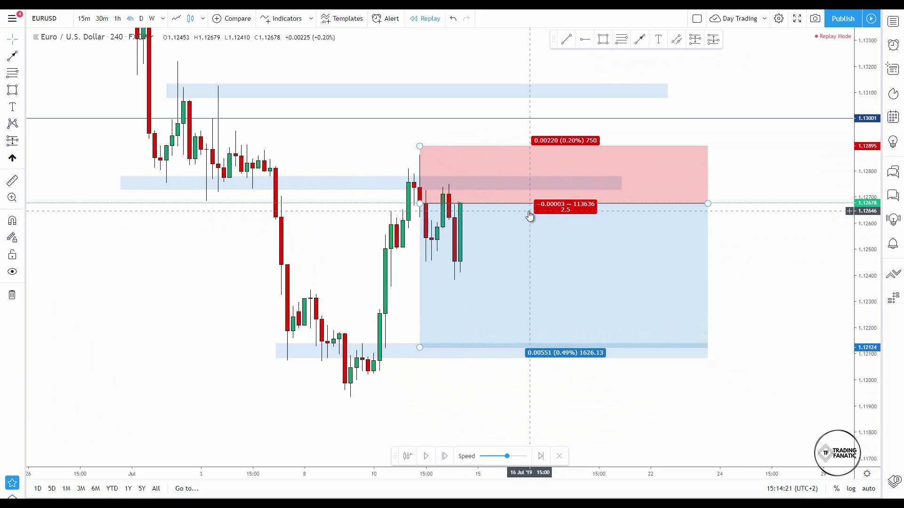
pyautogui.click(445, 458)
pyautogui.click(444, 457)
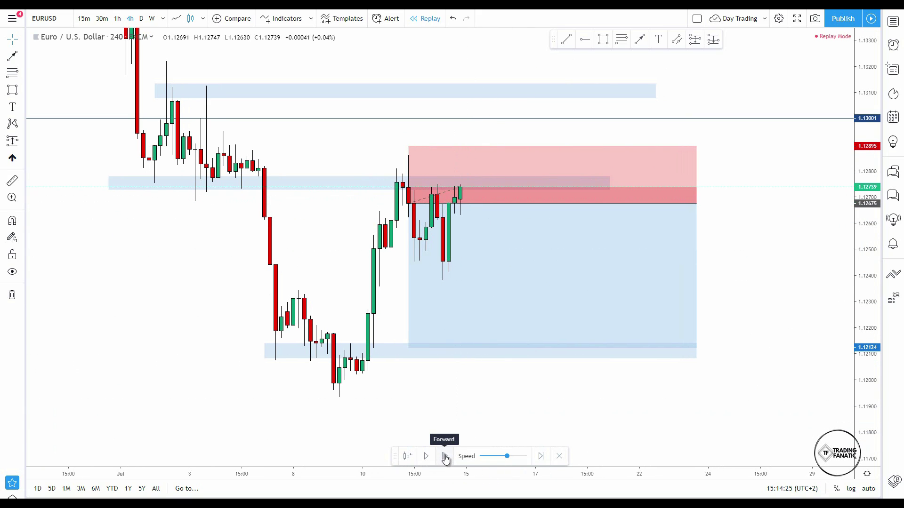
pyautogui.click(445, 456)
pyautogui.click(445, 457)
pyautogui.click(445, 456)
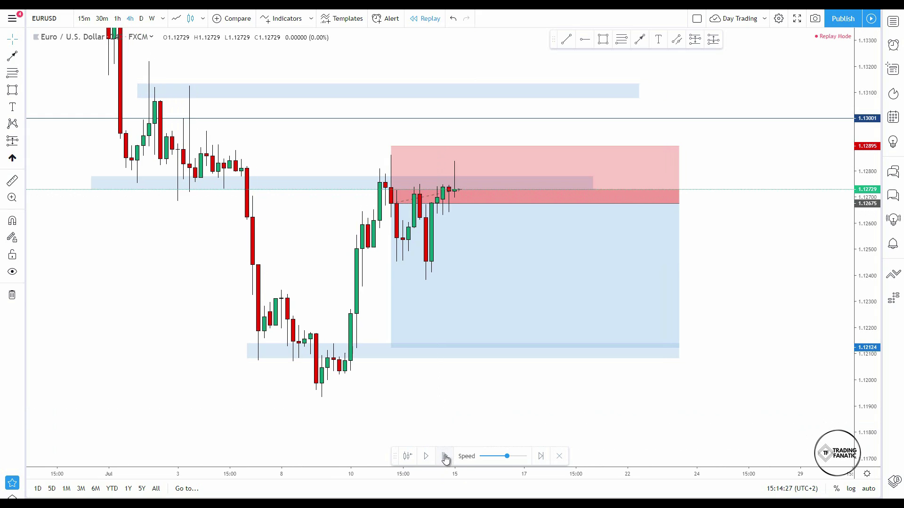
pyautogui.click(444, 456)
pyautogui.click(445, 457)
pyautogui.click(445, 457)
pyautogui.click(444, 457)
pyautogui.click(444, 457)
pyautogui.click(445, 457)
pyautogui.click(445, 457)
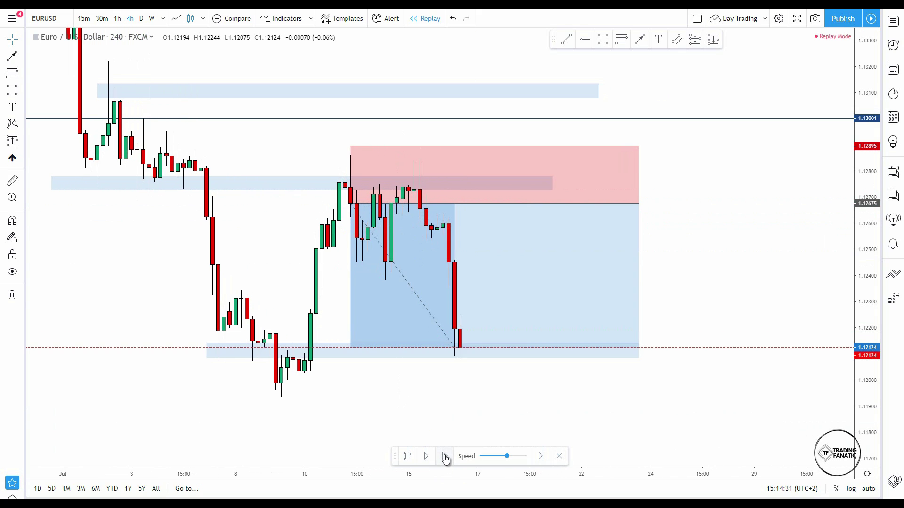
# Draw a thin zone from about 1.1245 to 1.1247 along the pullback lows, spanning 11 July to 16 July
pyautogui.moveTo(677, 234); pyautogui.dragTo(789, 306)
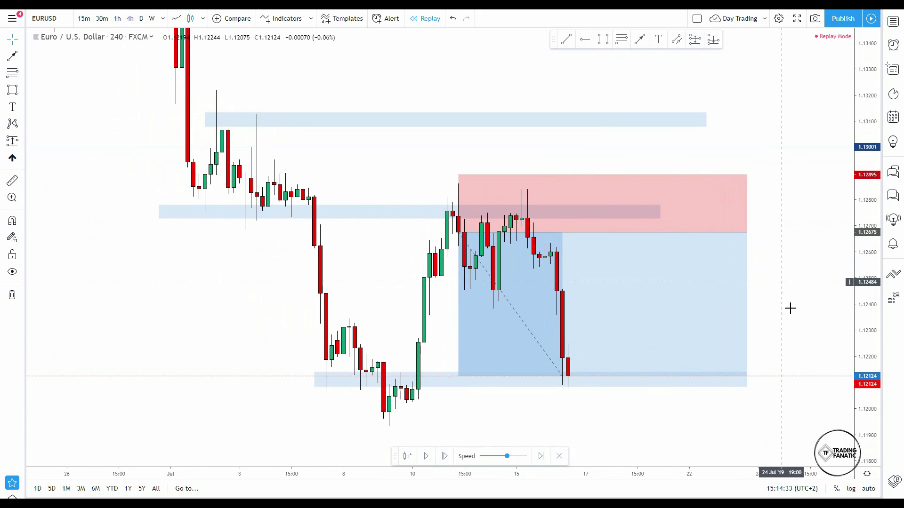
pyautogui.moveTo(862, 330); pyautogui.dragTo(861, 311)
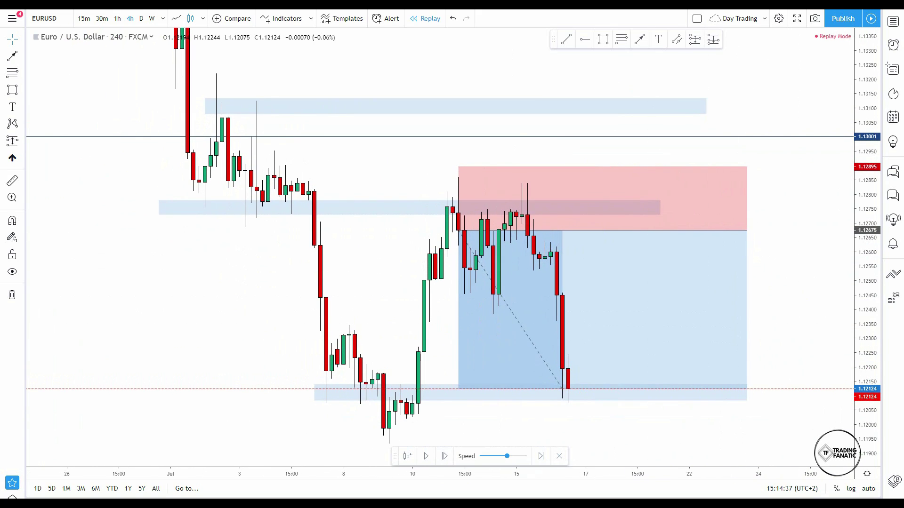
pyautogui.moveTo(581, 236)
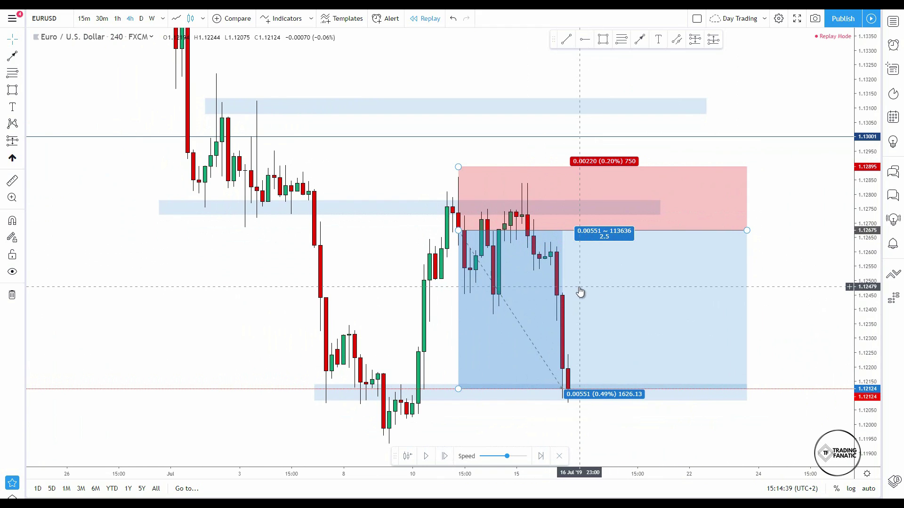
pyautogui.moveTo(862, 207); pyautogui.dragTo(862, 184)
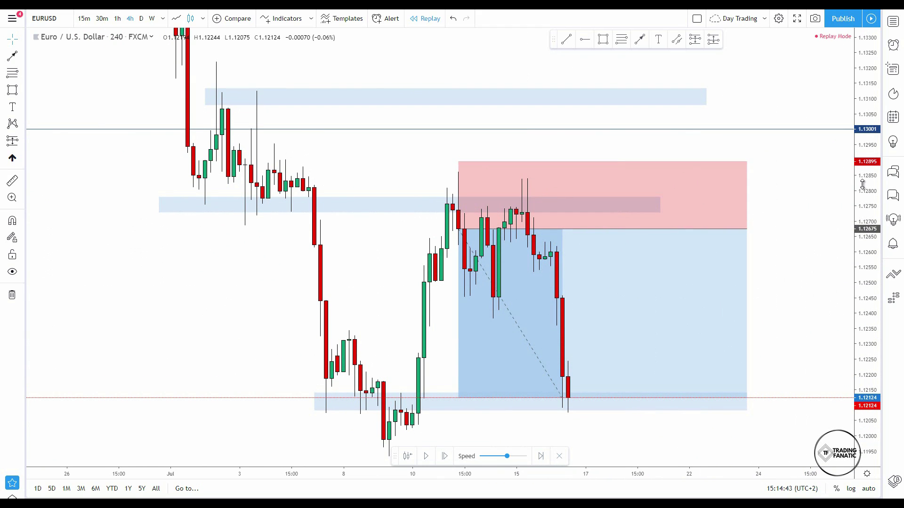
pyautogui.moveTo(861, 279); pyautogui.dragTo(861, 259)
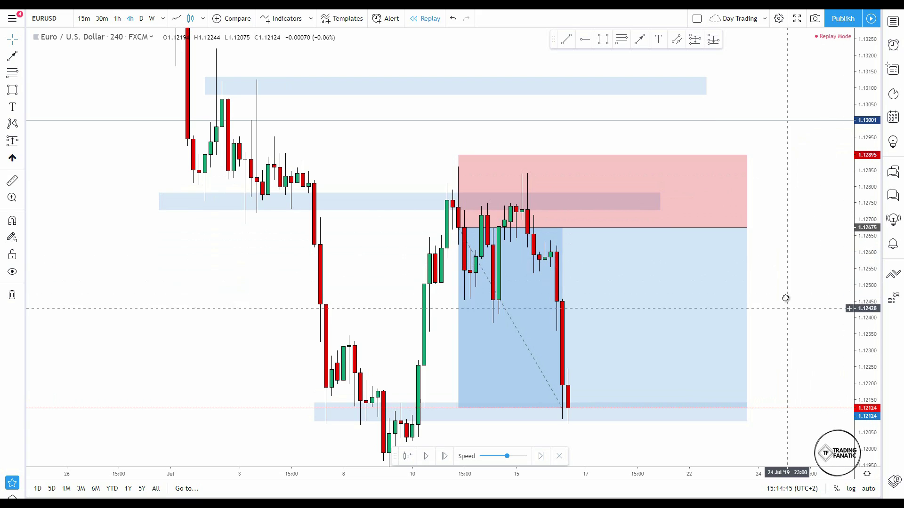
pyautogui.moveTo(786, 306); pyautogui.dragTo(771, 261)
pyautogui.click(603, 39)
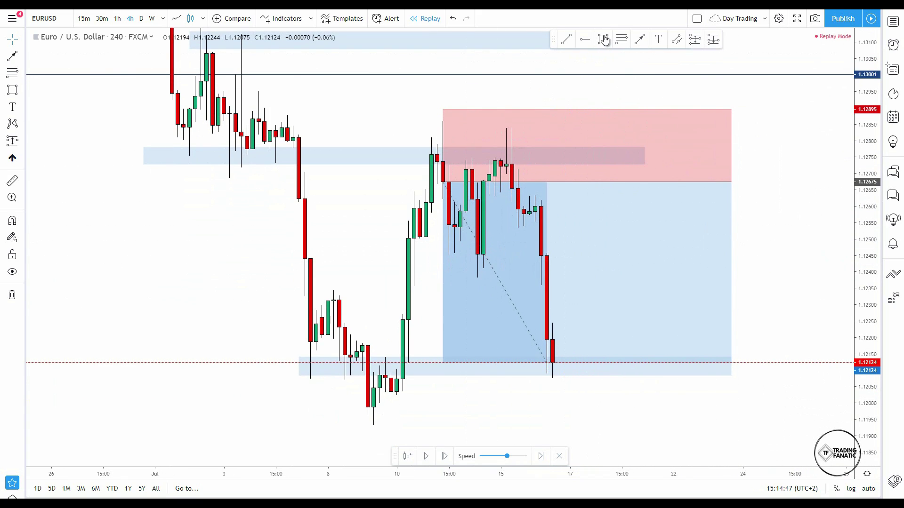
pyautogui.click(432, 249)
pyautogui.click(552, 255)
pyautogui.moveTo(707, 243); pyautogui.dragTo(724, 245)
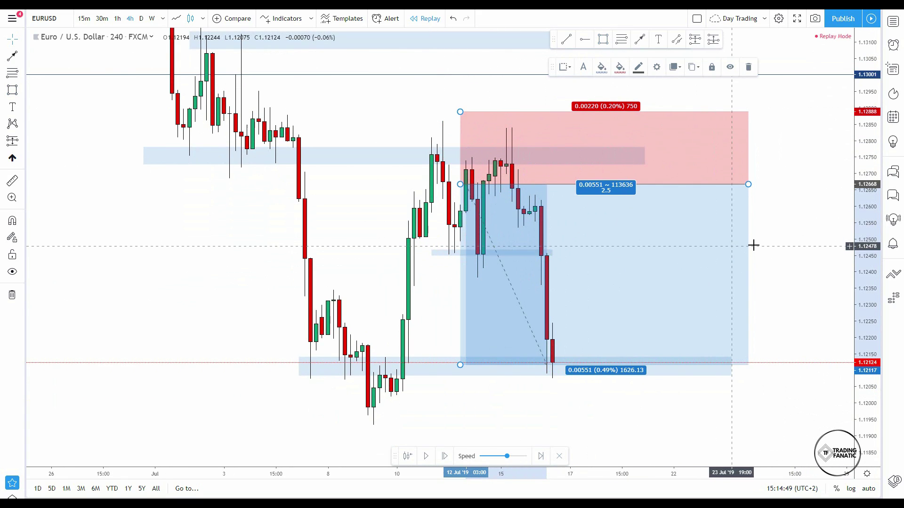
pyautogui.click(781, 238)
pyautogui.hotkey('ctrl', 'z')
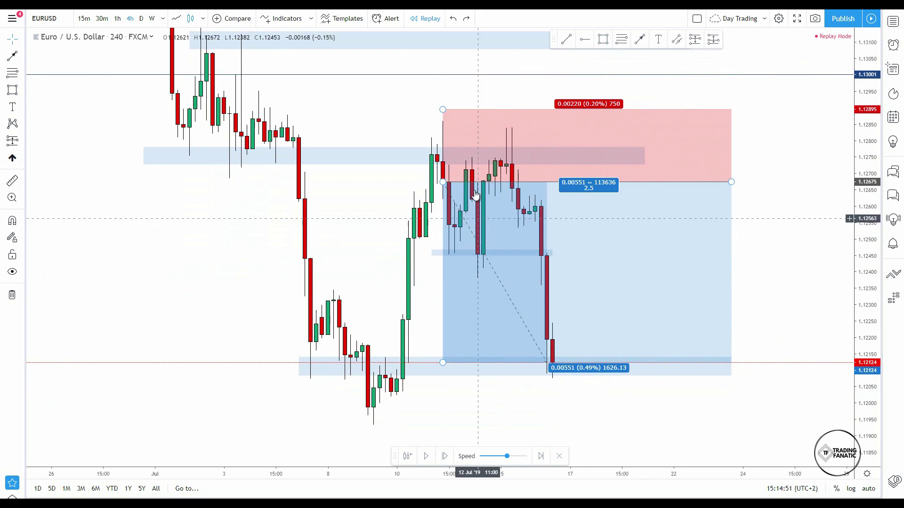
pyautogui.hotkey('ctrl', 'z')
# Set the short position's target to 1.12115 and its stop to 1.12676, practically at the entry
pyautogui.moveTo(449, 256); pyautogui.dragTo(475, 365)
pyautogui.moveTo(442, 109); pyautogui.dragTo(445, 182)
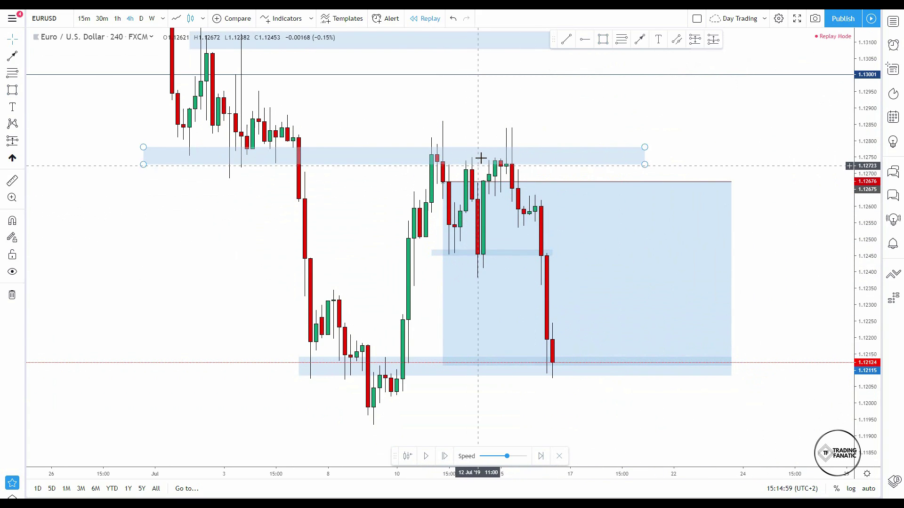
pyautogui.click(480, 253)
# Delete the short position and the thin zone along the pullback lows
pyautogui.click(663, 198)
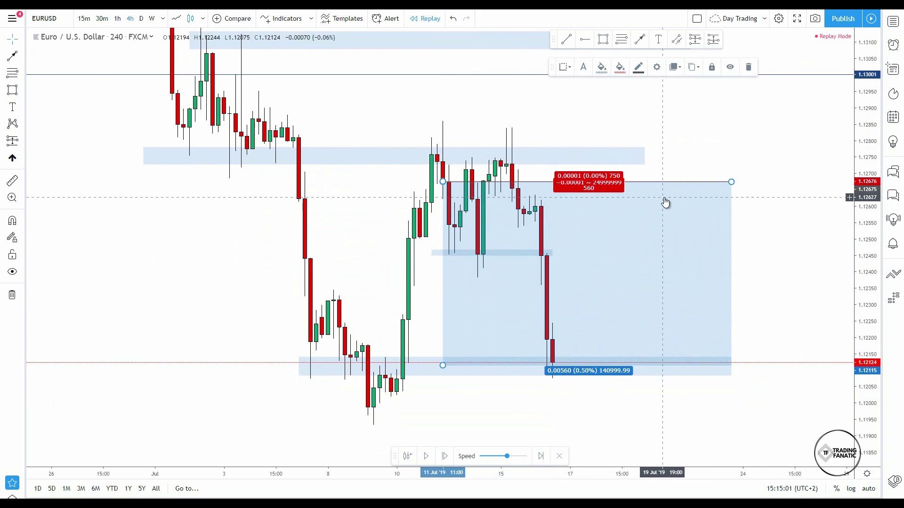
pyautogui.click(748, 67)
pyautogui.click(502, 248)
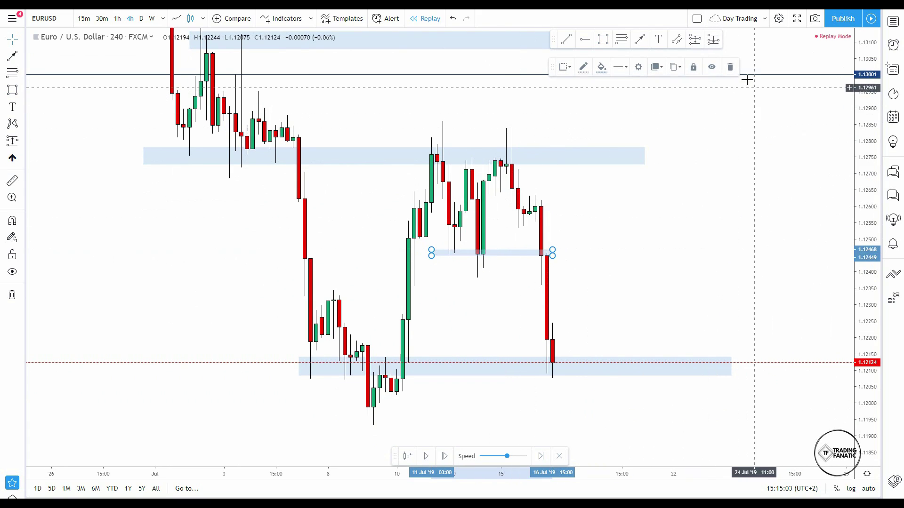
pyautogui.click(729, 67)
pyautogui.moveTo(742, 188); pyautogui.dragTo(765, 207)
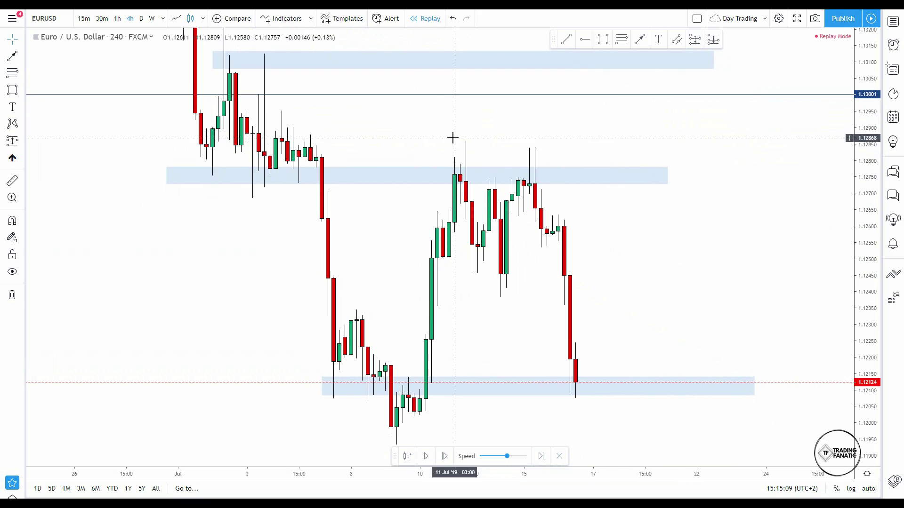
pyautogui.moveTo(861, 189); pyautogui.dragTo(859, 245)
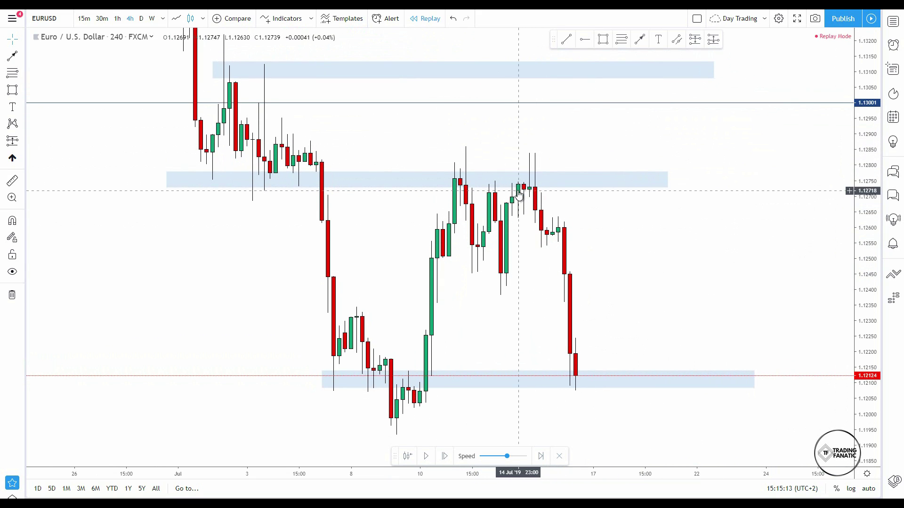
pyautogui.moveTo(772, 260); pyautogui.dragTo(861, 241)
pyautogui.scroll(1, 865, 288)
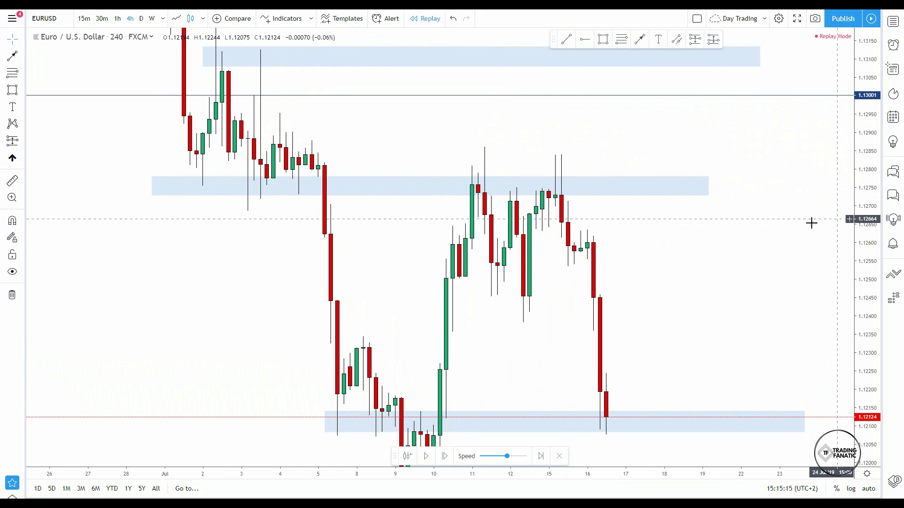
# Draw two short downward arrows above the twin upper wicks of 15 July at the retested zone
pyautogui.scroll(1, 753, 227)
pyautogui.moveTo(703, 234); pyautogui.dragTo(705, 244)
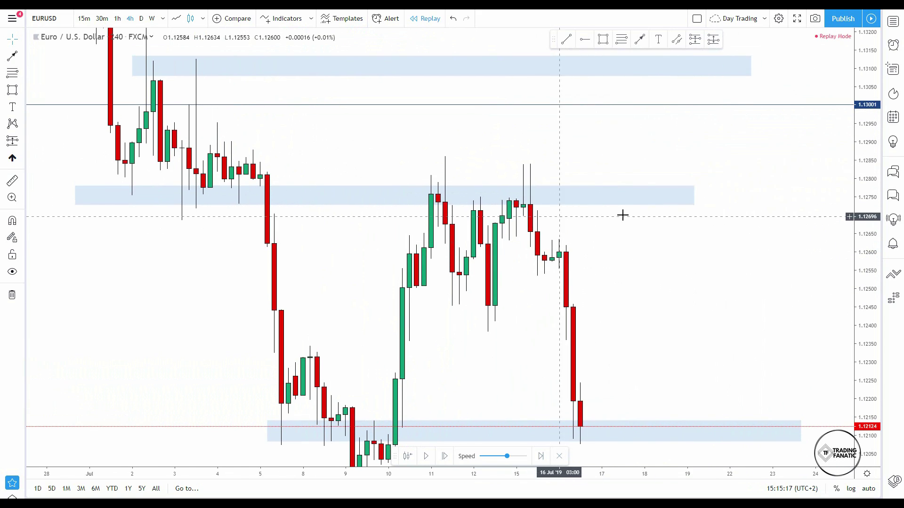
pyautogui.click(639, 42)
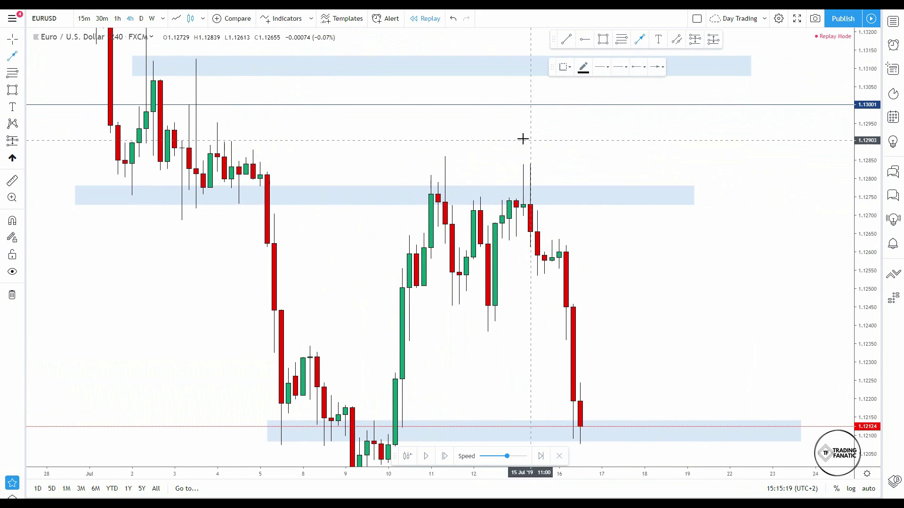
pyautogui.moveTo(521, 160)
pyautogui.mouseDown()
pyautogui.moveTo(535, 145)
pyautogui.moveTo(531, 163)
pyautogui.moveTo(537, 157)
pyautogui.mouseUp()
pyautogui.click(639, 40)
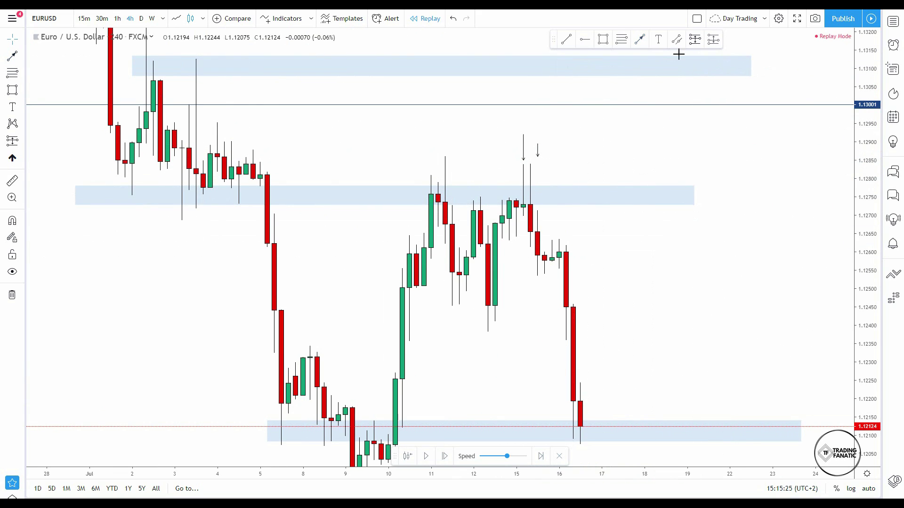
# Place a short position at the 15 July candles with entry 1.12652, stop 1.12855 and target 1.12109
pyautogui.click(695, 39)
pyautogui.click(523, 232)
pyautogui.moveTo(524, 86); pyautogui.dragTo(580, 86)
pyautogui.moveTo(516, 330); pyautogui.dragTo(518, 382)
pyautogui.click(665, 430)
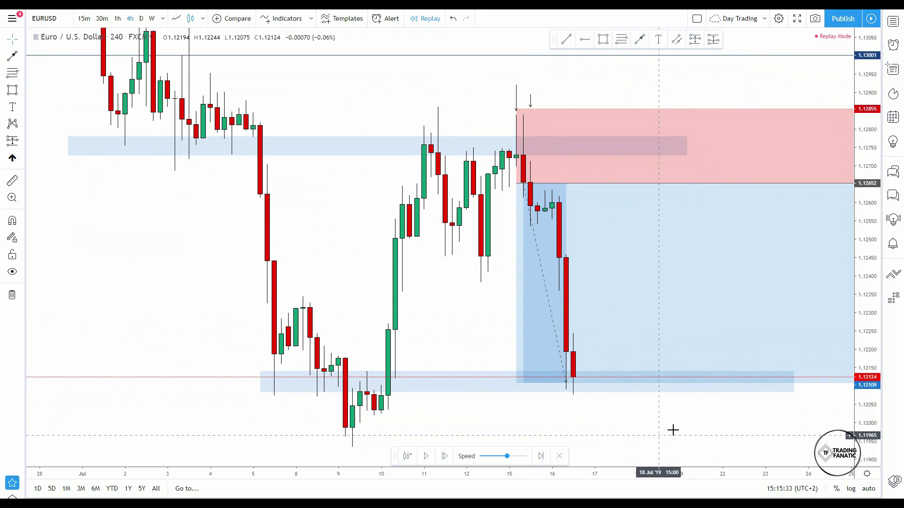
# Delete the short position placed at the 15 July candles
pyautogui.scroll(-2, 761, 365)
pyautogui.click(615, 207)
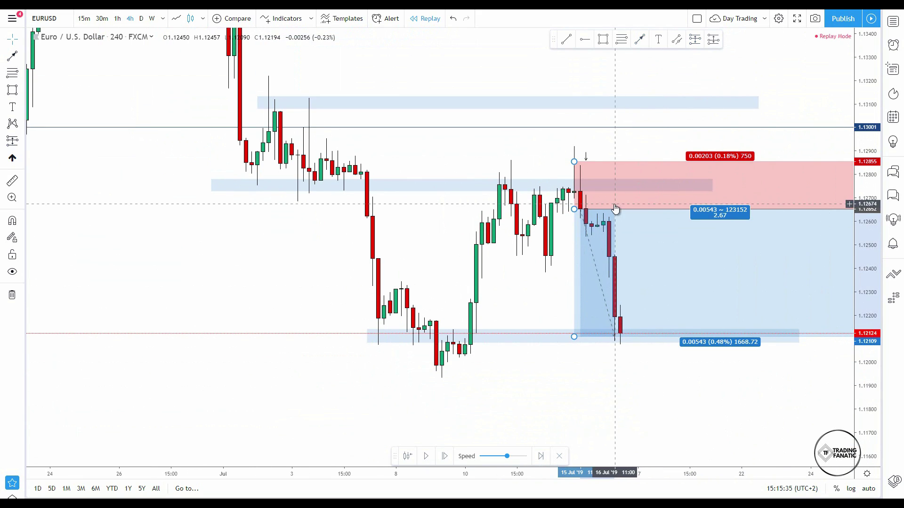
pyautogui.click(751, 67)
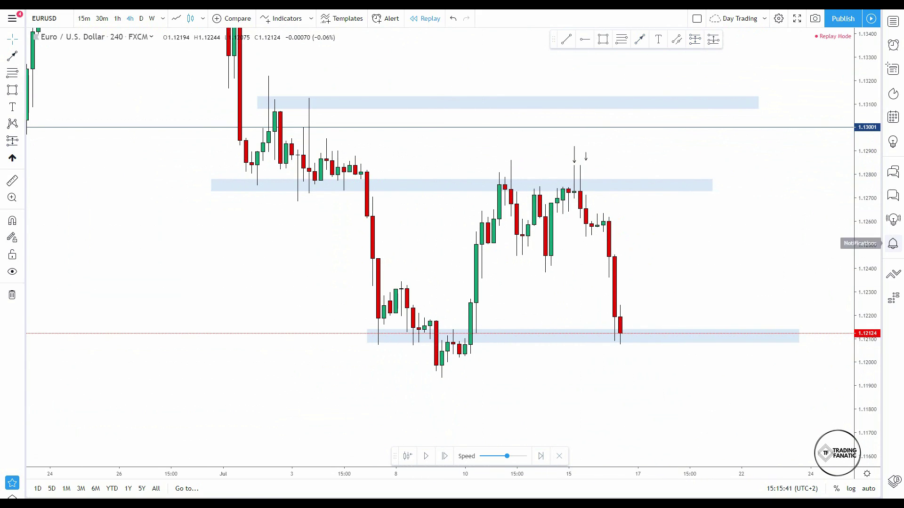
# Draw a rectangle from about 1.1245 to 1.1277 around the pullback's consolidation, spanning roughly 10 to 17 July
pyautogui.click(603, 40)
pyautogui.click(452, 180)
pyautogui.click(653, 256)
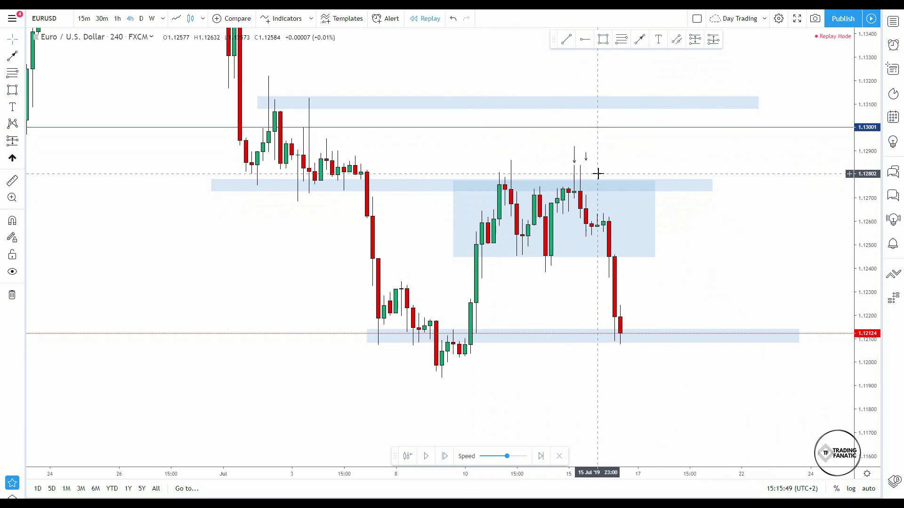
# Draw an upward arrow from about 1.1271 to 1.1295 and a downward arrow to about 1.1252 on the 12 July candles
pyautogui.click(639, 40)
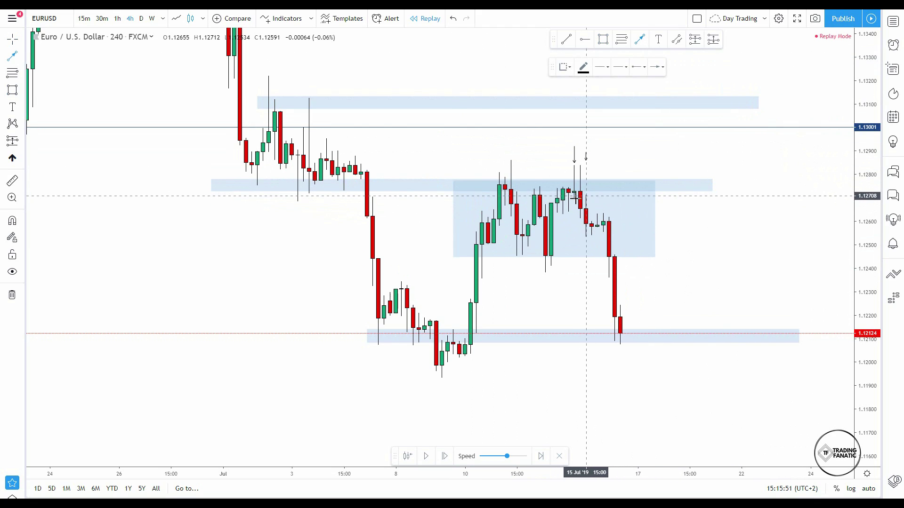
pyautogui.click(534, 194)
pyautogui.click(532, 137)
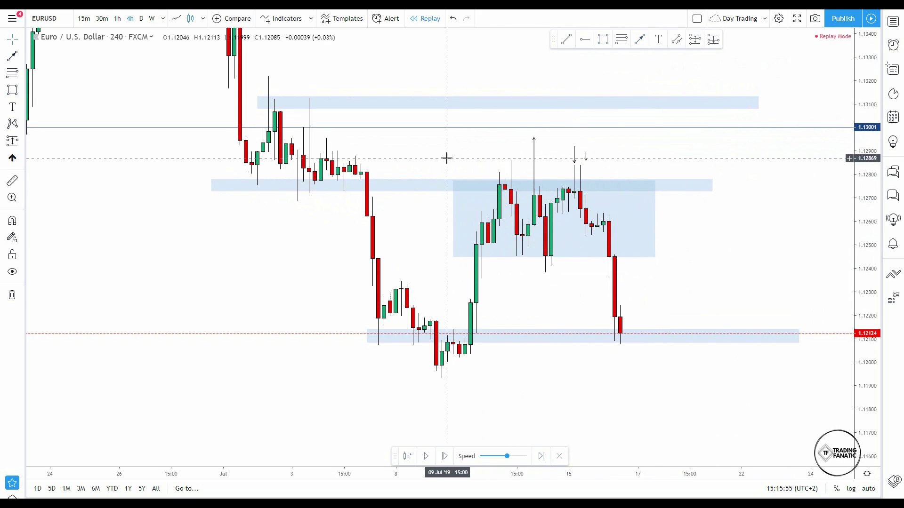
pyautogui.click(639, 39)
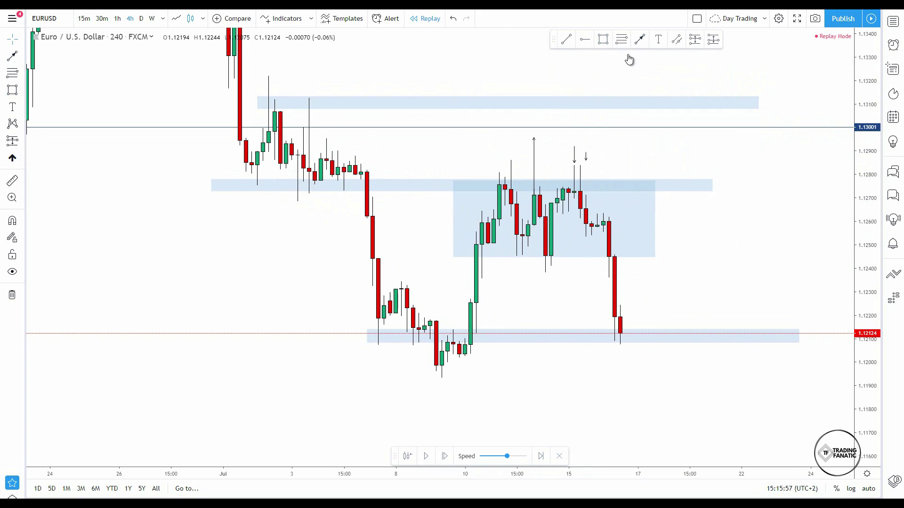
pyautogui.click(546, 141)
pyautogui.click(544, 240)
pyautogui.click(738, 230)
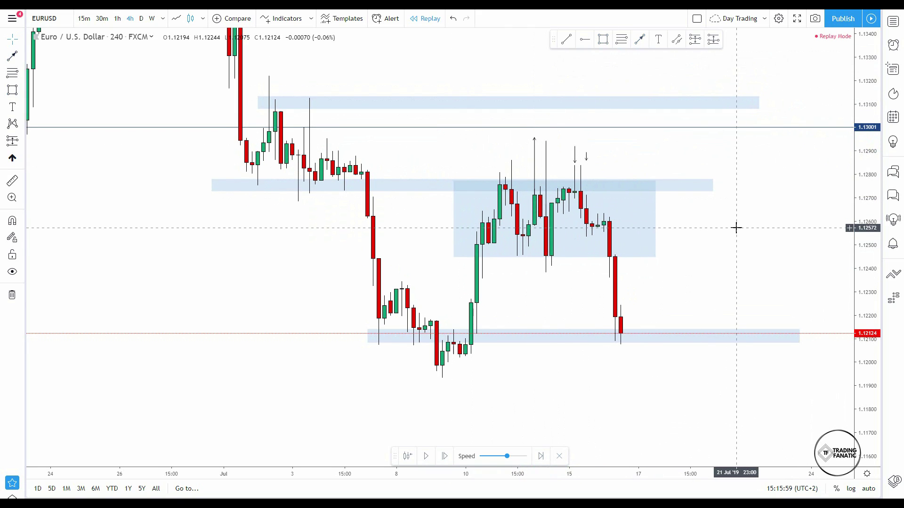
# Remove all drawings from the chart
pyautogui.rightClick(718, 229)
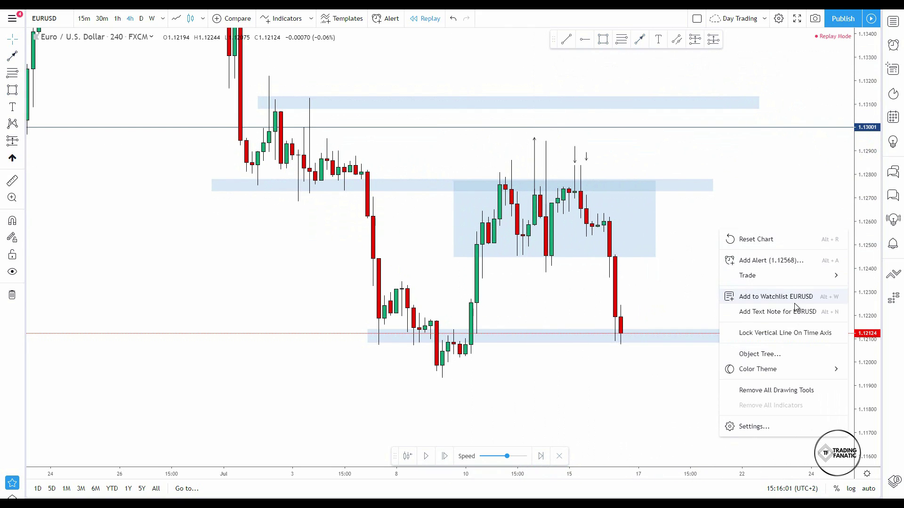
pyautogui.click(793, 389)
pyautogui.moveTo(874, 171); pyautogui.dragTo(869, 198)
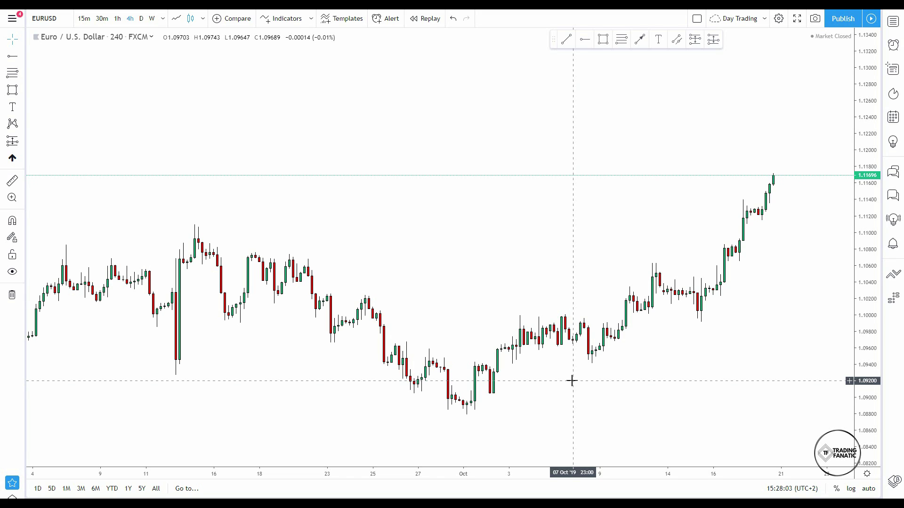
# Mark the October double wick at 1.10547 to 1.10672, the 17 September low wick and the early September high wick with small rectangles
pyautogui.moveTo(518, 14)
pyautogui.click(599, 41)
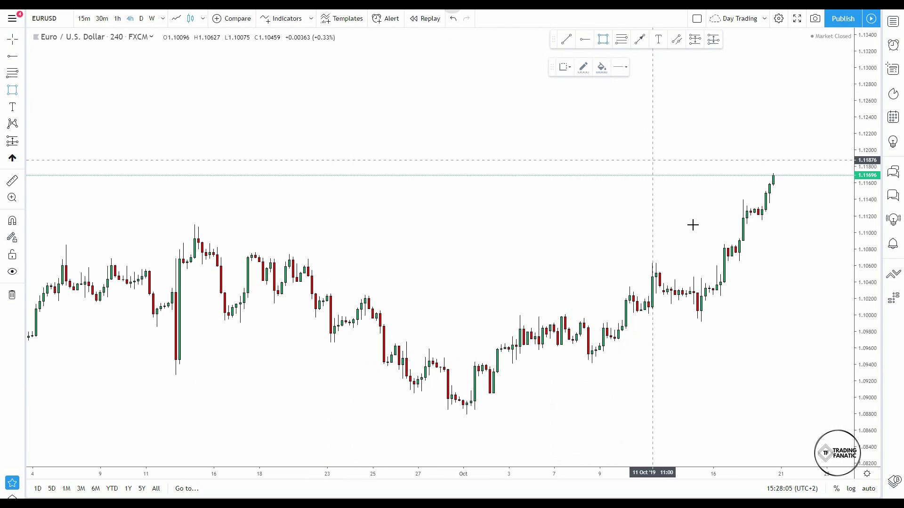
pyautogui.scroll(1, 692, 224)
pyautogui.moveTo(622, 259); pyautogui.dragTo(642, 269)
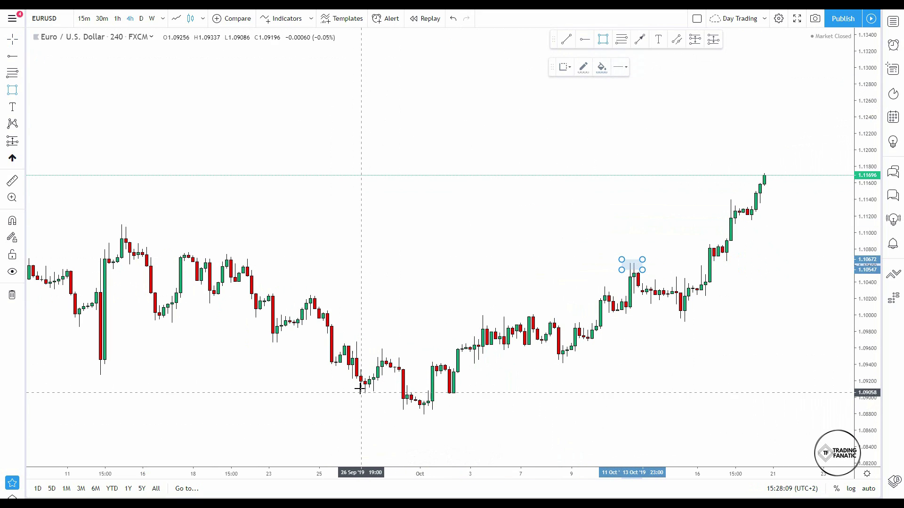
pyautogui.moveTo(163, 309); pyautogui.dragTo(181, 322)
pyautogui.scroll(-3, 574, 236)
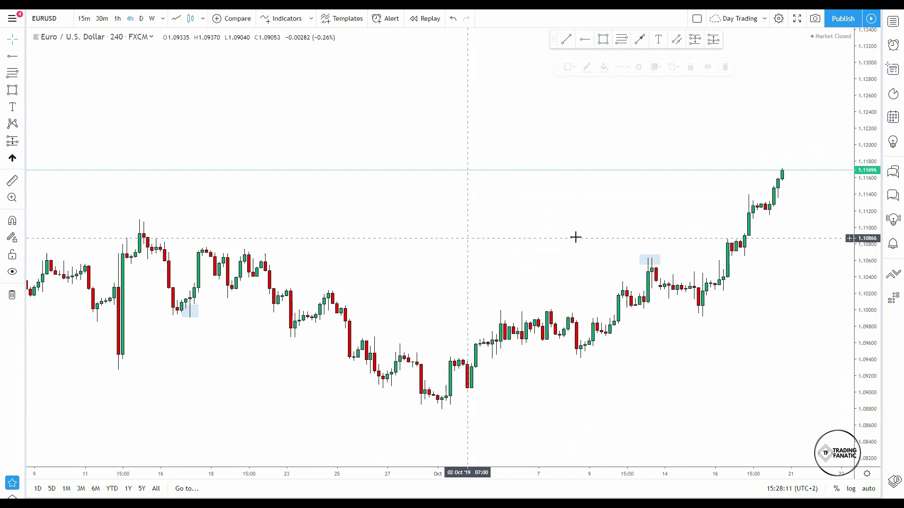
pyautogui.moveTo(153, 236); pyautogui.dragTo(170, 256)
pyautogui.click(294, 184)
# Start chart replay from the 17 September candle at the marked low wick
pyautogui.moveTo(472, 299); pyautogui.dragTo(661, 241)
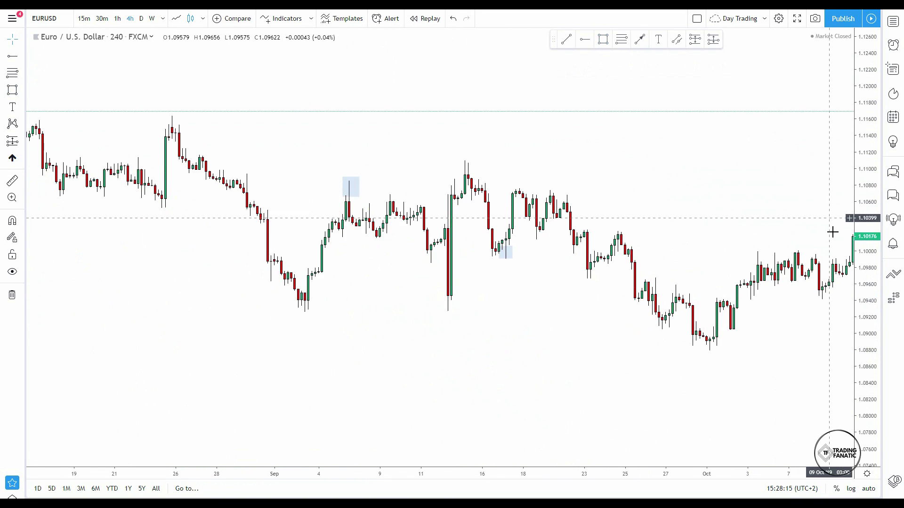
pyautogui.scroll(2, 831, 231)
pyautogui.moveTo(866, 311); pyautogui.dragTo(867, 221)
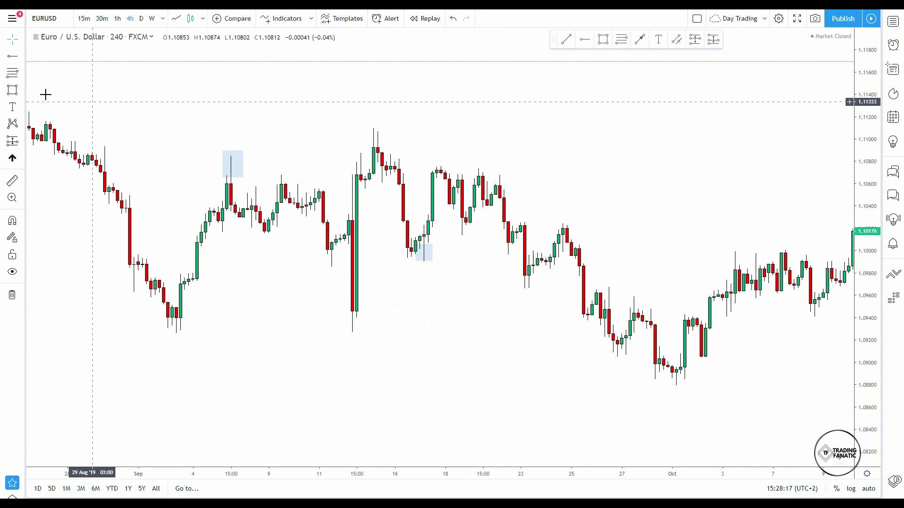
pyautogui.click(425, 19)
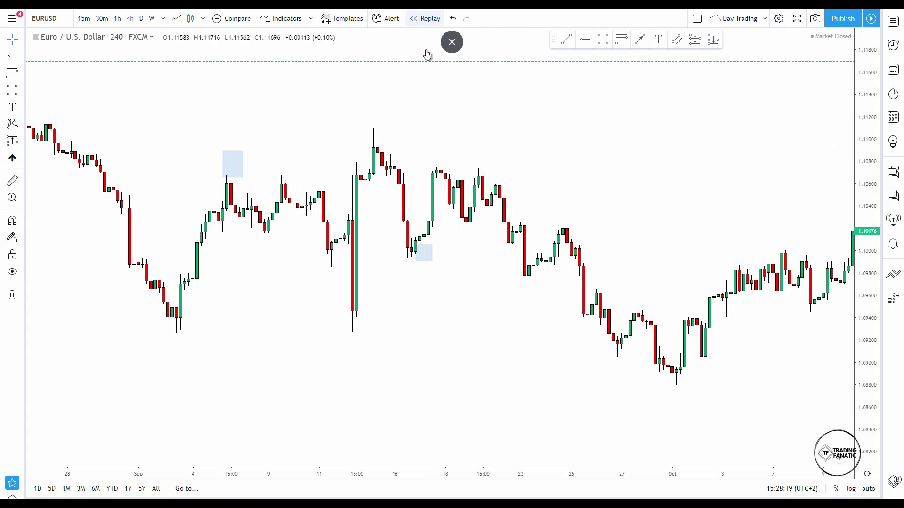
pyautogui.click(429, 202)
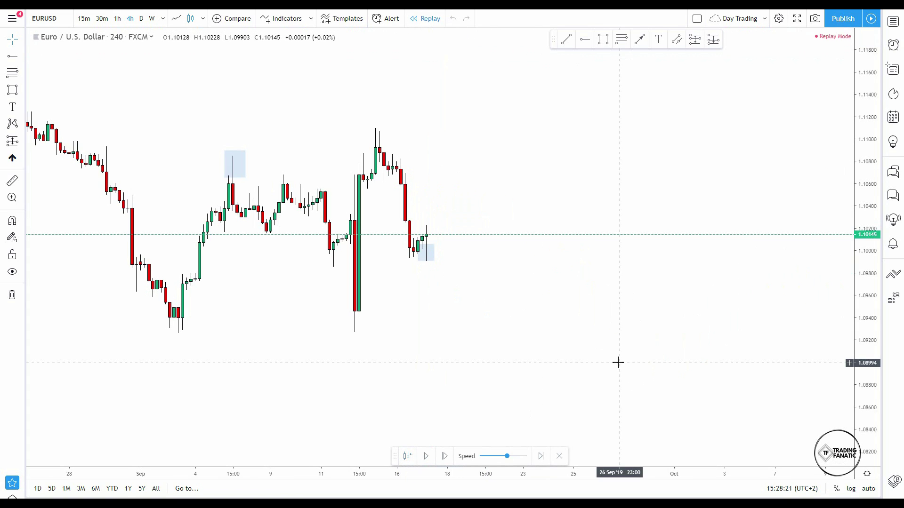
# Examine the 17 September rejection wick on the 1-hour and 30-minute timeframes, returning to 1-hour
pyautogui.scroll(3, 878, 406)
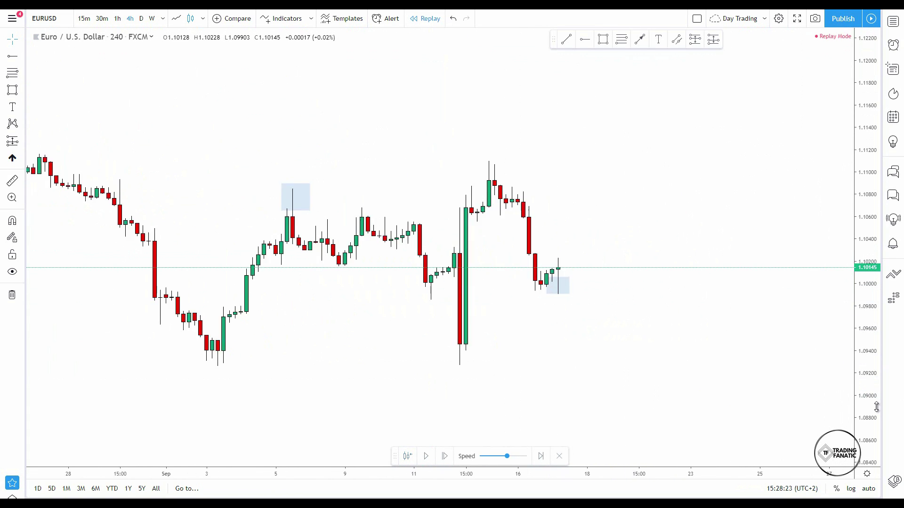
pyautogui.moveTo(877, 406); pyautogui.dragTo(867, 267)
pyautogui.click(481, 250)
pyautogui.click(118, 18)
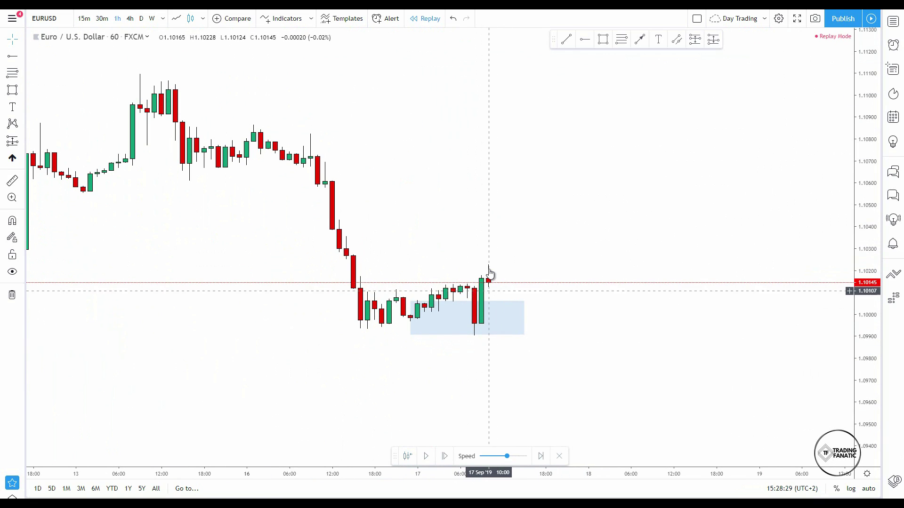
pyautogui.scroll(-2, 850, 333)
pyautogui.scroll(2, 683, 339)
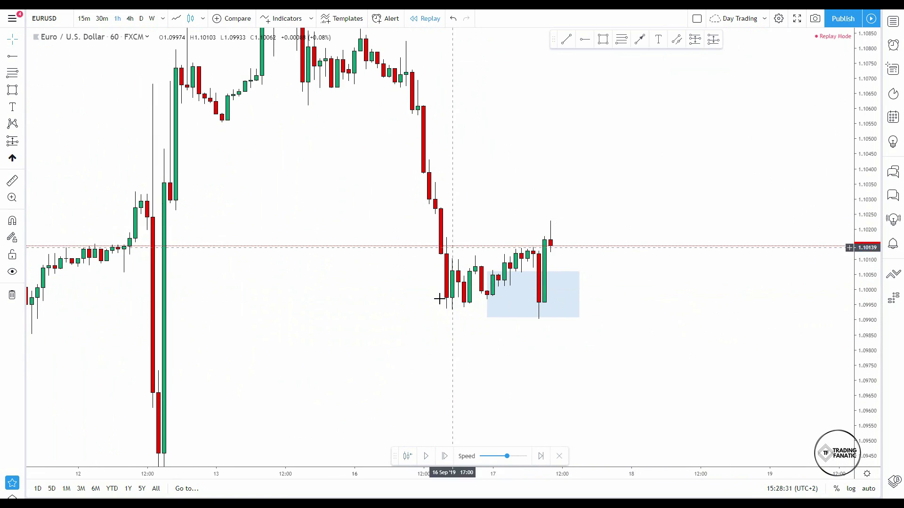
pyautogui.click(102, 18)
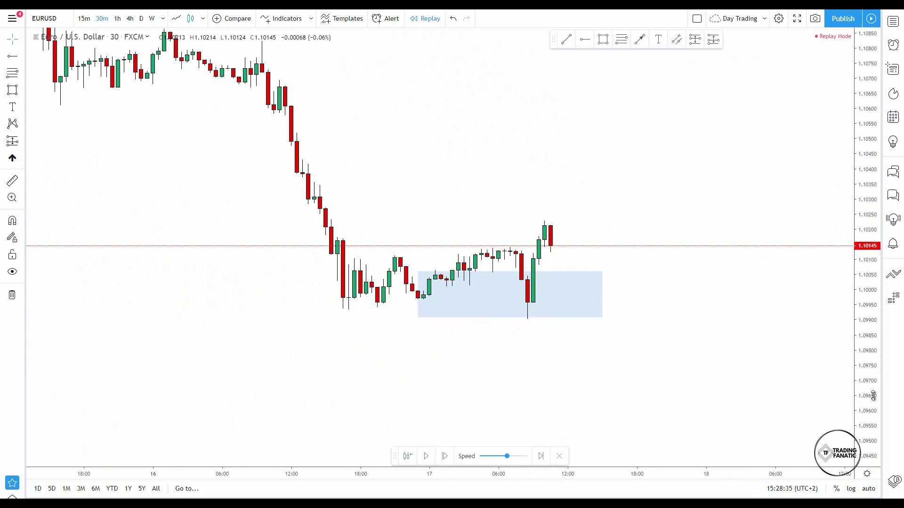
pyautogui.scroll(2, 754, 343)
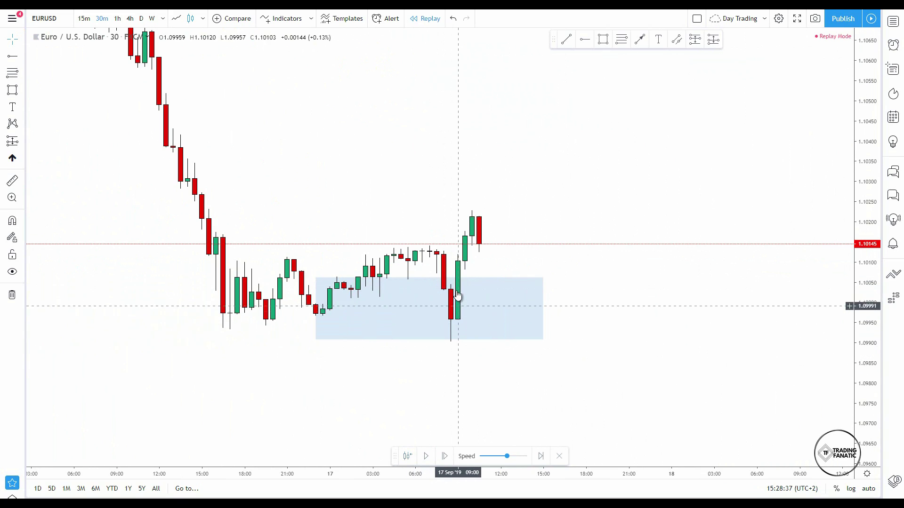
pyautogui.click(117, 18)
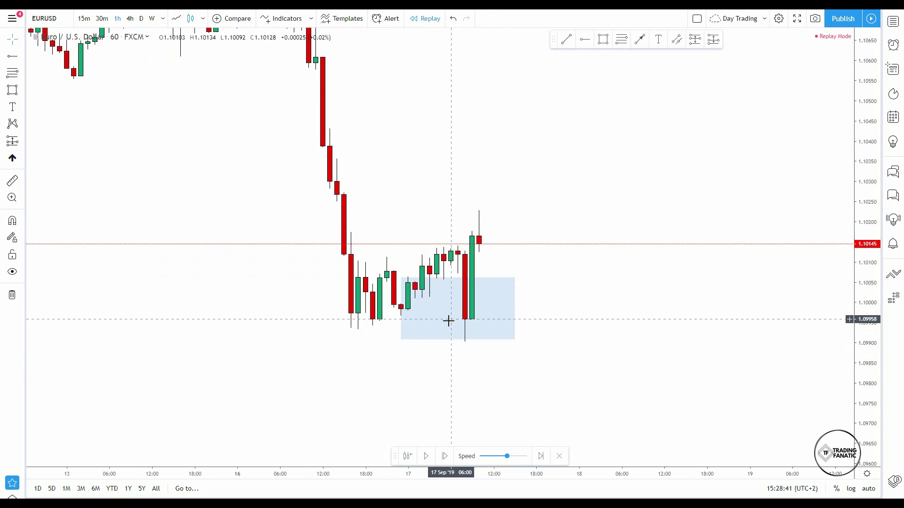
# Place a long position after the 17 September bullish candle with entry 1.10165 and stop 1.09894
pyautogui.click(713, 40)
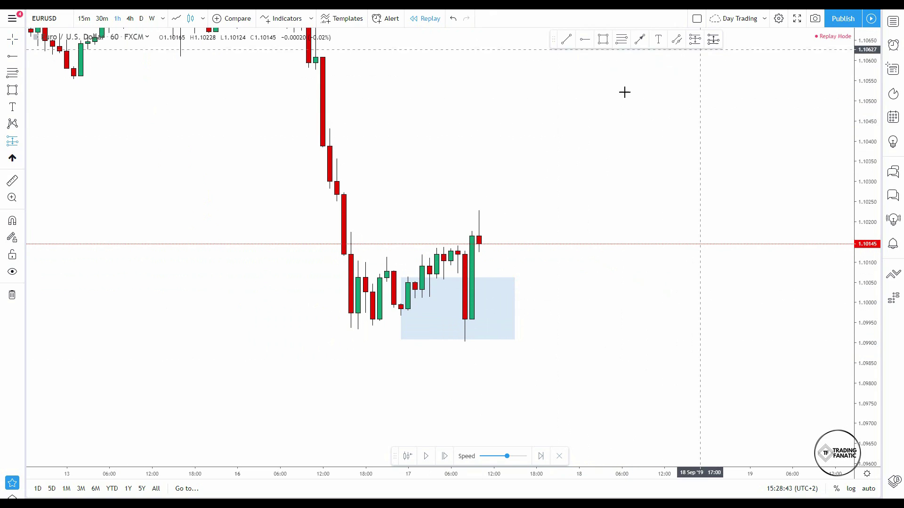
pyautogui.click(485, 236)
pyautogui.moveTo(486, 332); pyautogui.dragTo(480, 345)
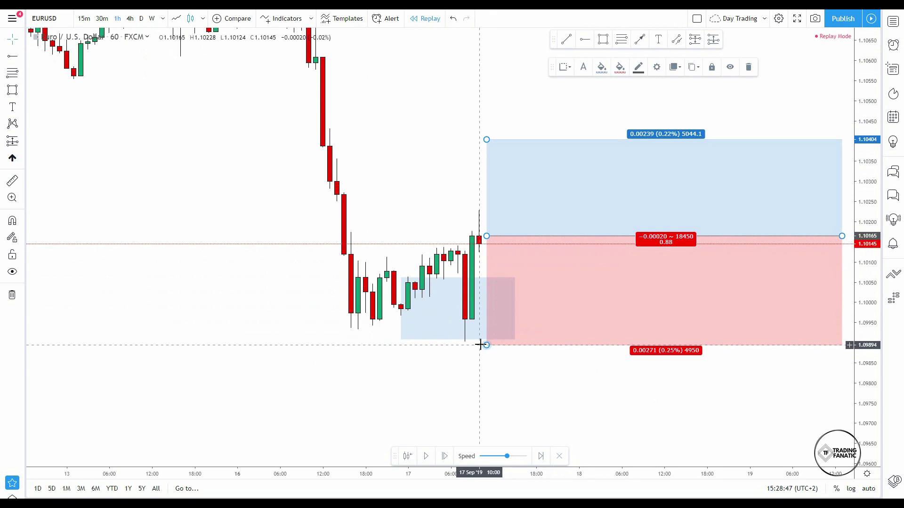
pyautogui.click(692, 391)
# Draw a horizontal arrow at about 1.1067 from the 13 September candles and set the long position's target to 1.10710
pyautogui.scroll(-6, 712, 395)
pyautogui.moveTo(732, 401); pyautogui.dragTo(680, 433)
pyautogui.moveTo(868, 115); pyautogui.dragTo(811, 229)
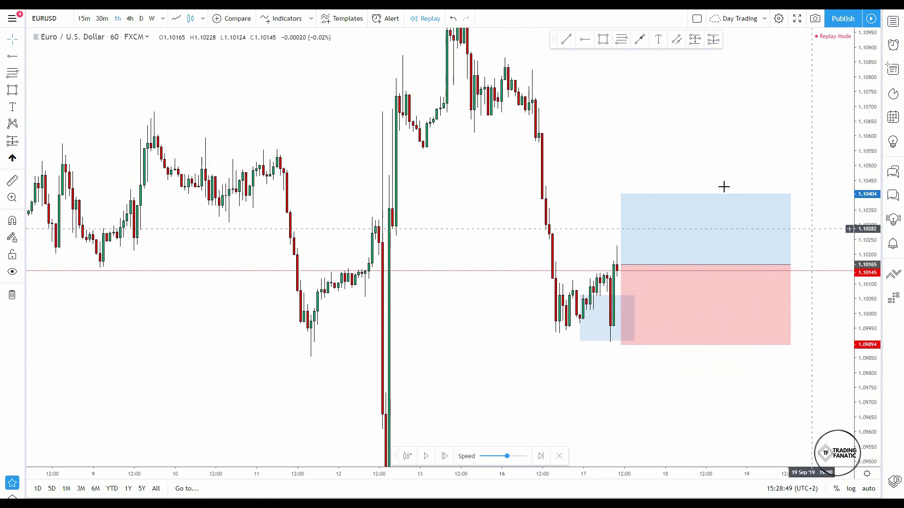
pyautogui.moveTo(652, 74); pyautogui.dragTo(573, 113)
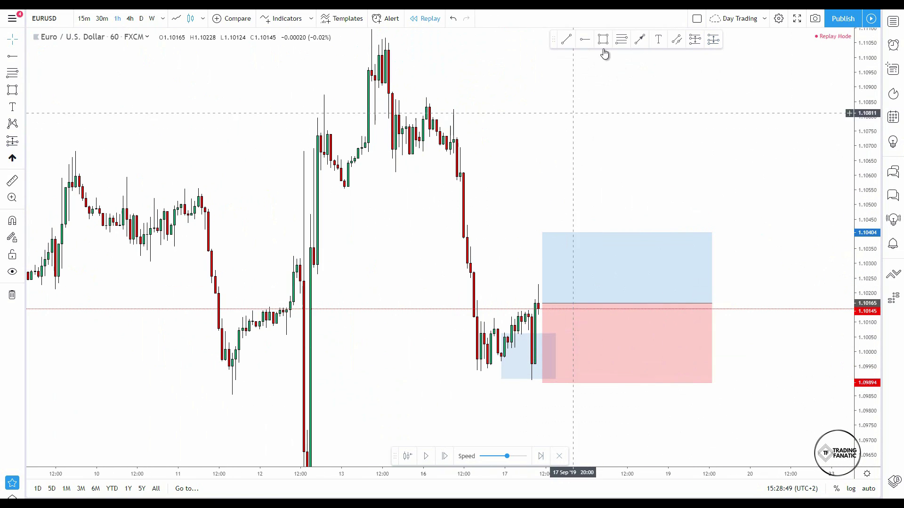
pyautogui.click(362, 155)
pyautogui.click(761, 153)
pyautogui.moveTo(551, 233); pyautogui.dragTo(568, 143)
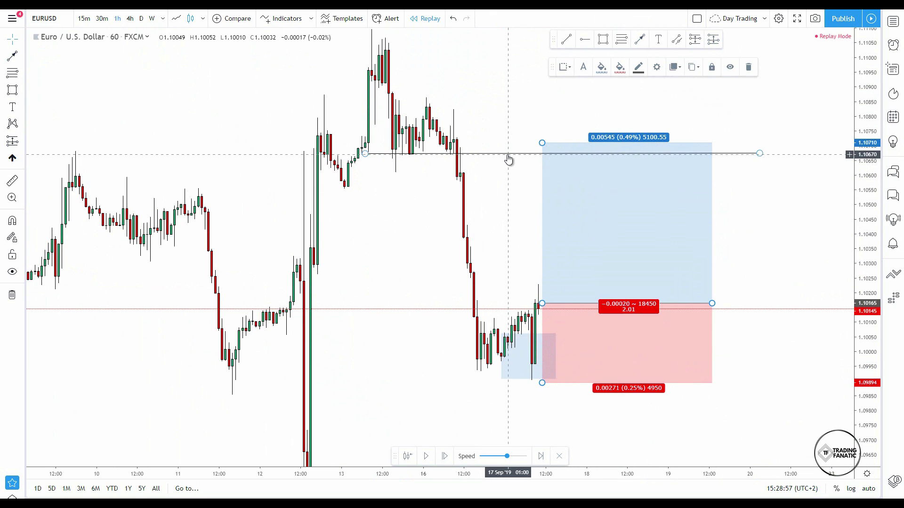
# Play the replay until price passes the long position's target, and delete the position
pyautogui.click(426, 456)
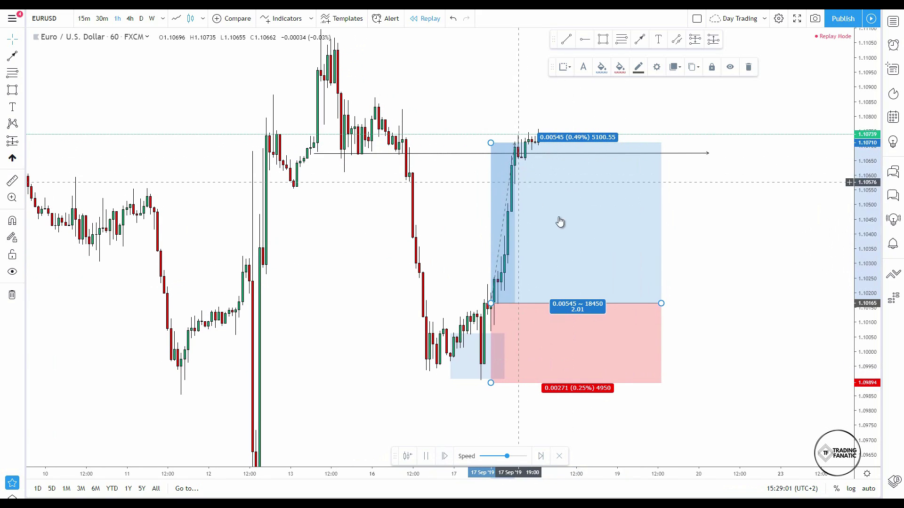
pyautogui.click(747, 67)
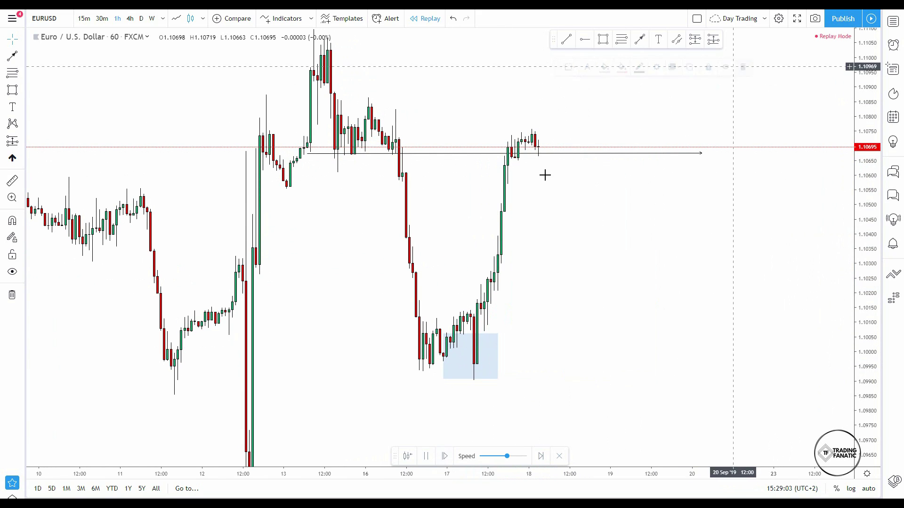
# Review the marked wicks on the 4-hour timeframe and the latest price swings on the daily timeframe
pyautogui.click(129, 18)
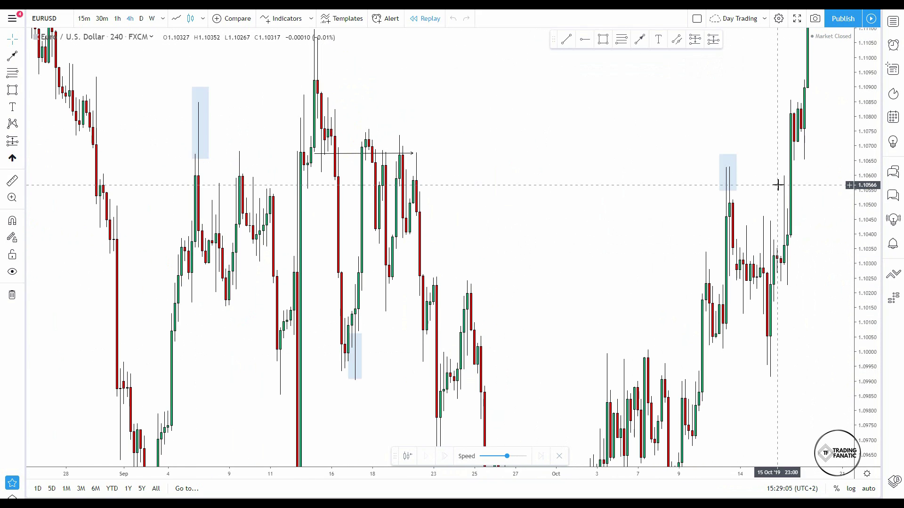
pyautogui.scroll(-2, 821, 309)
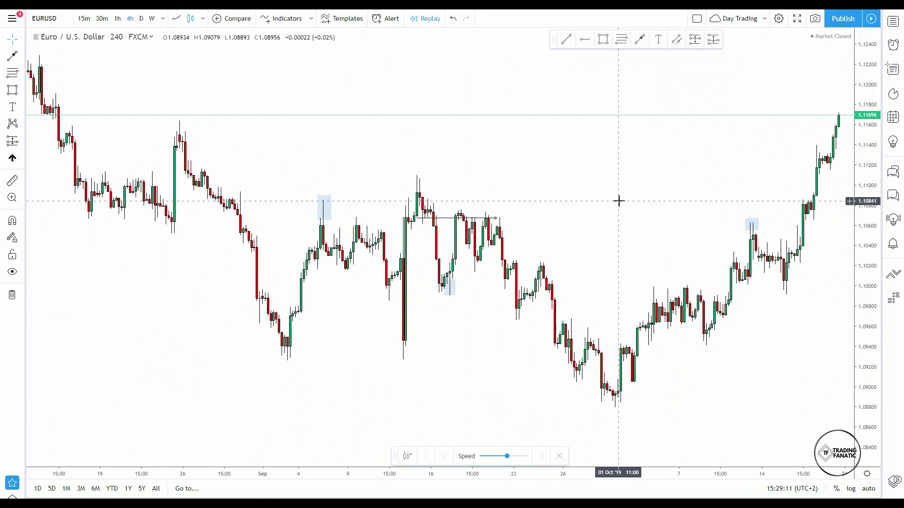
pyautogui.click(141, 18)
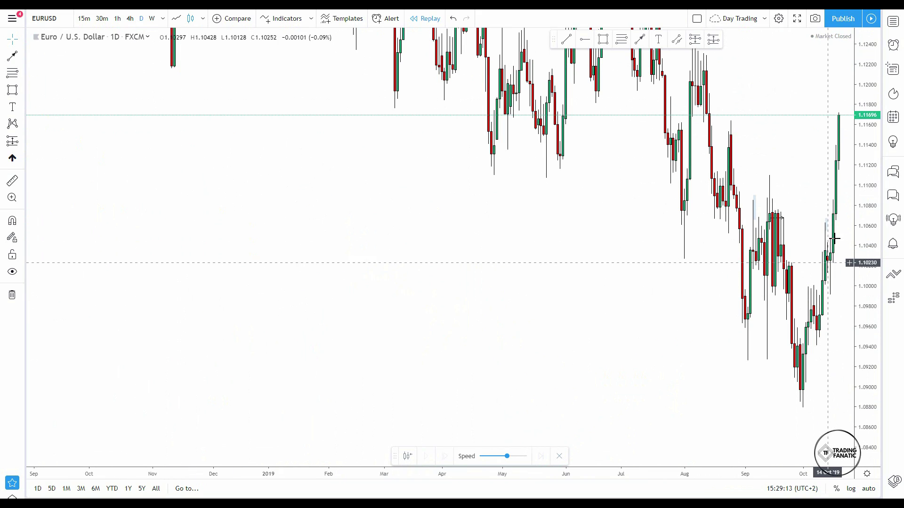
pyautogui.moveTo(659, 267); pyautogui.dragTo(541, 309)
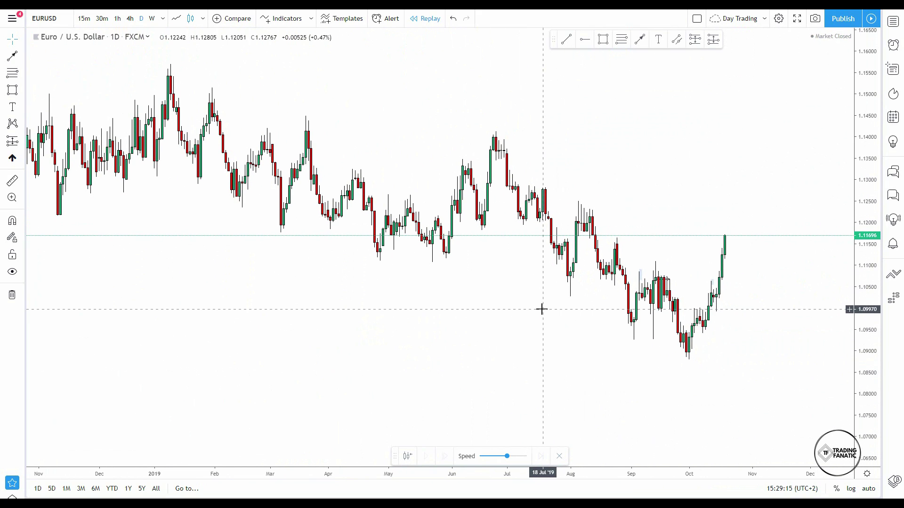
pyautogui.scroll(3, 871, 349)
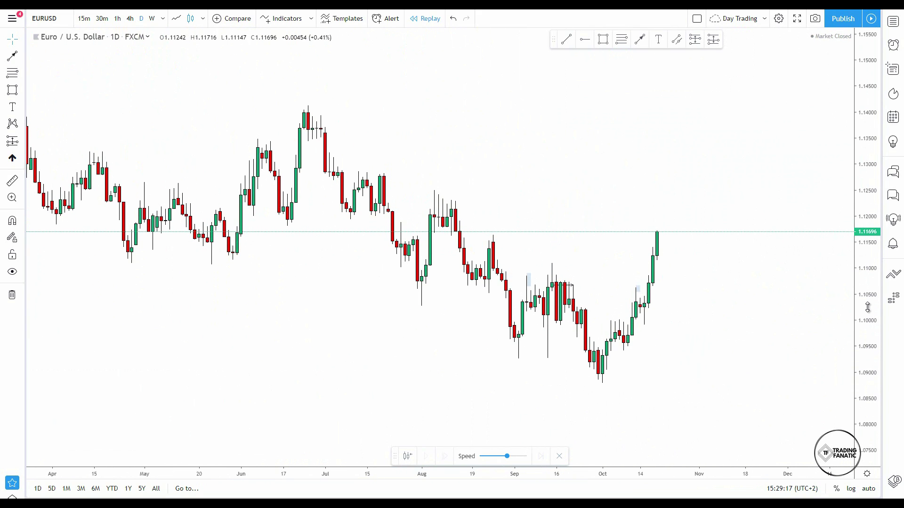